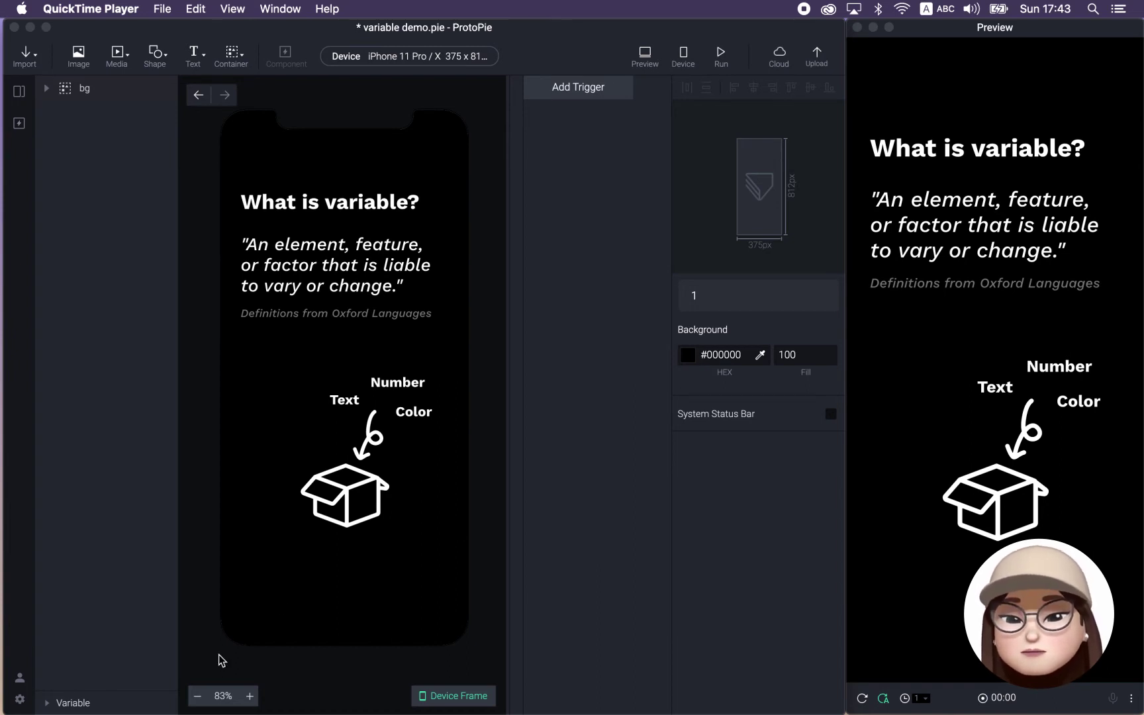
Step: Add a For All Scenes variable in the Variables panel and rename variable1 to globalbox
{"action": "left_click", "coordinate": [47, 703]}
{"action": "left_click", "coordinate": [46, 703]}
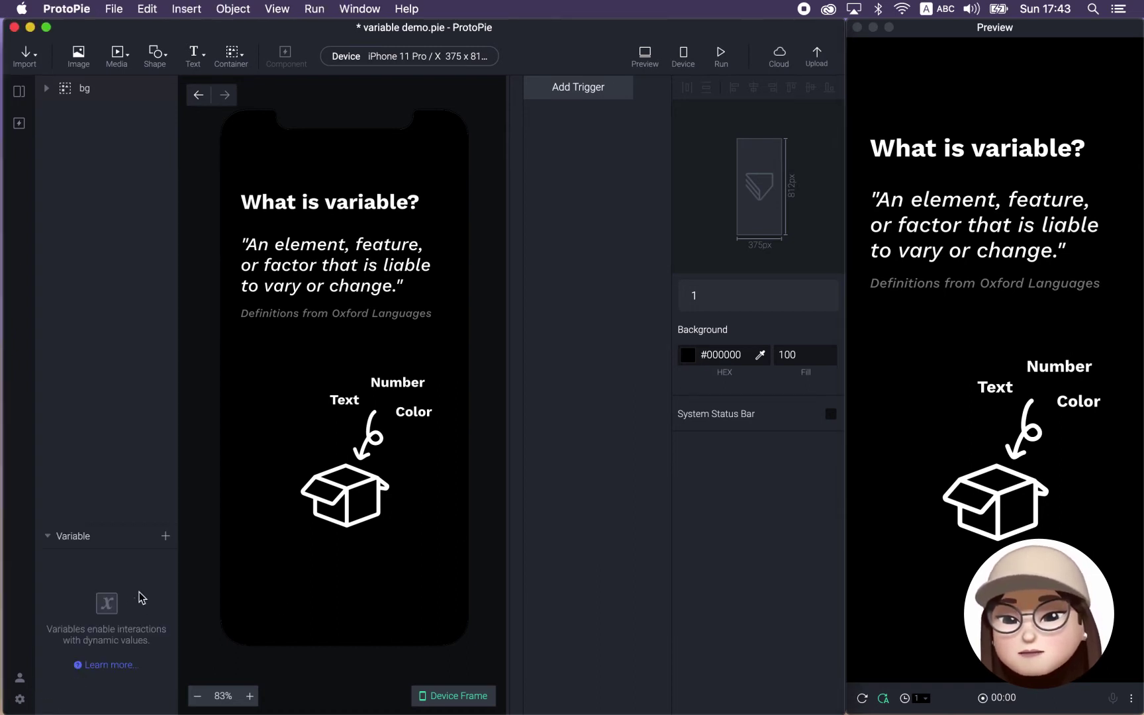
{"action": "left_click", "coordinate": [166, 538]}
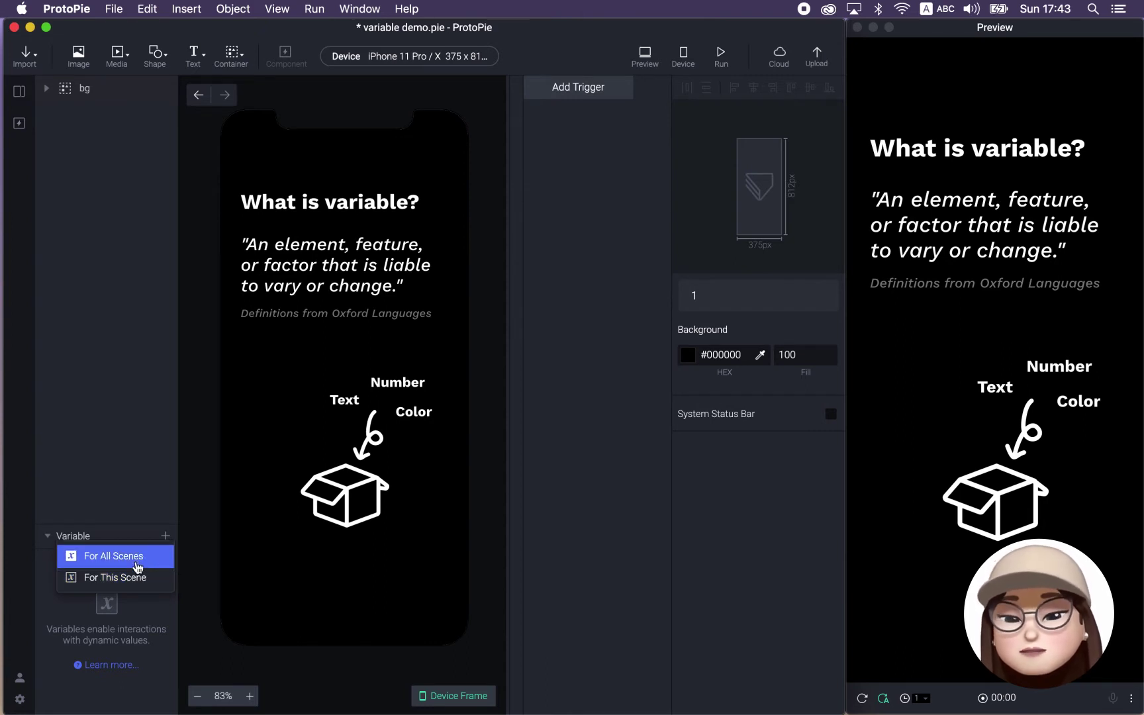
{"action": "left_click", "coordinate": [149, 558]}
{"action": "double_click", "coordinate": [108, 562]}
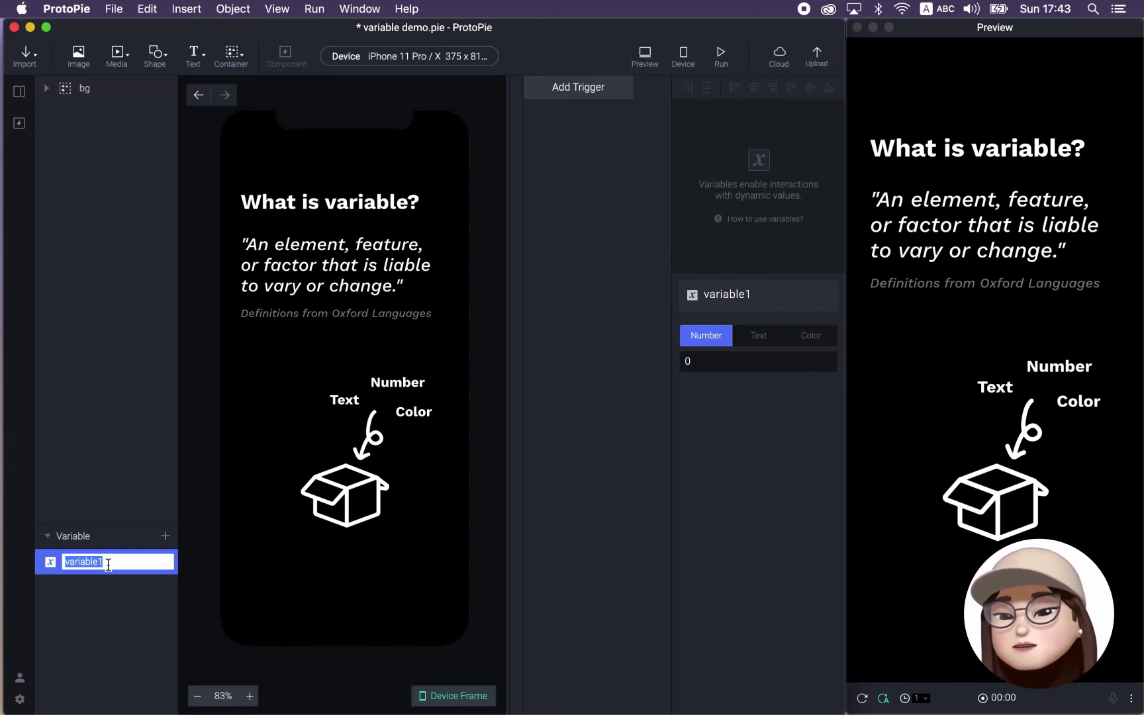
{"action": "type", "text": "globalbo"}
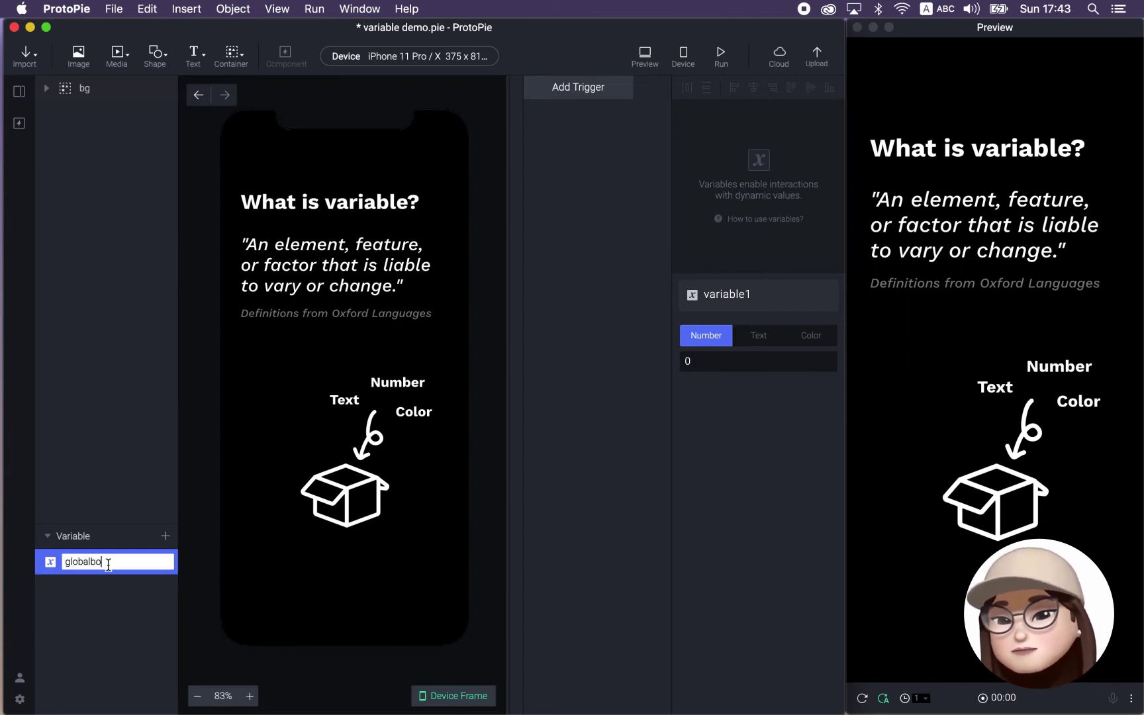
{"action": "type", "text": "x"}
{"action": "left_click", "coordinate": [143, 671]}
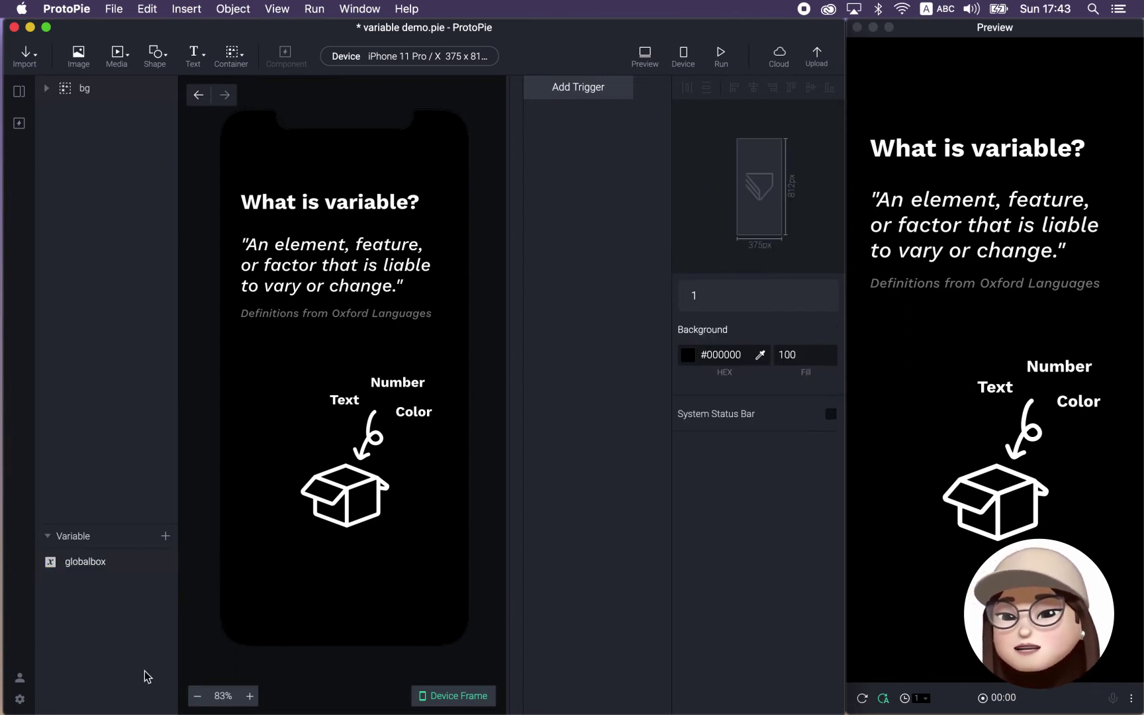
Step: Make globalbox a Text variable with the value 'Box type'
{"action": "left_click", "coordinate": [121, 568]}
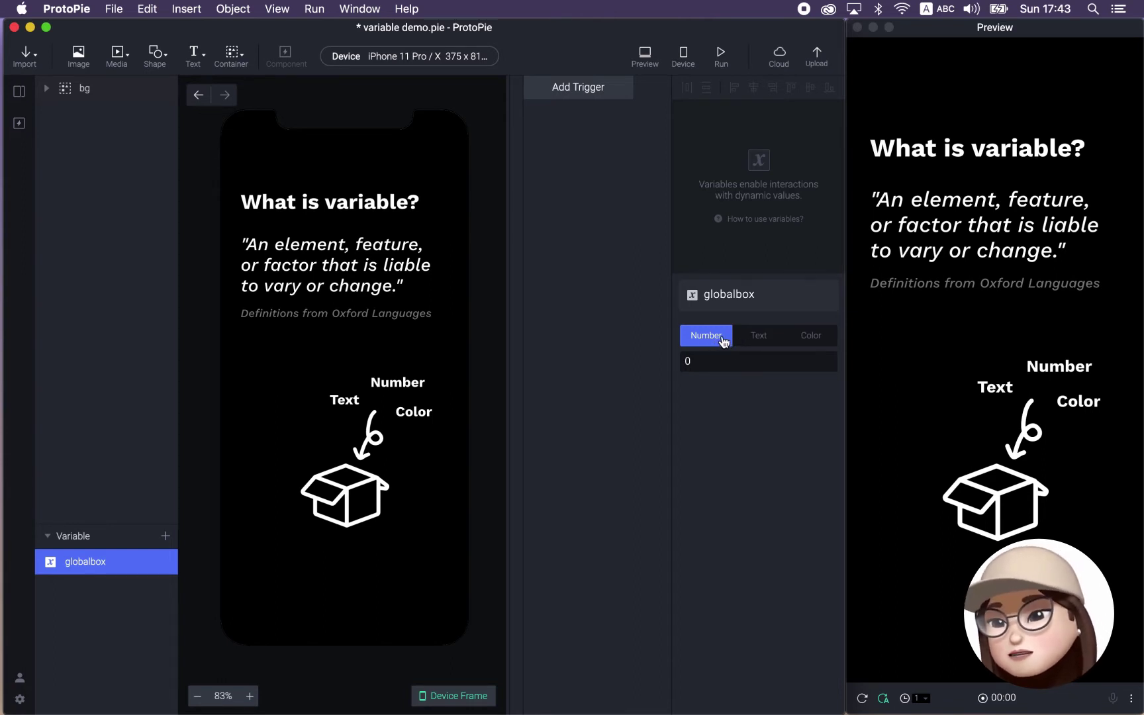
{"action": "left_click", "coordinate": [758, 345]}
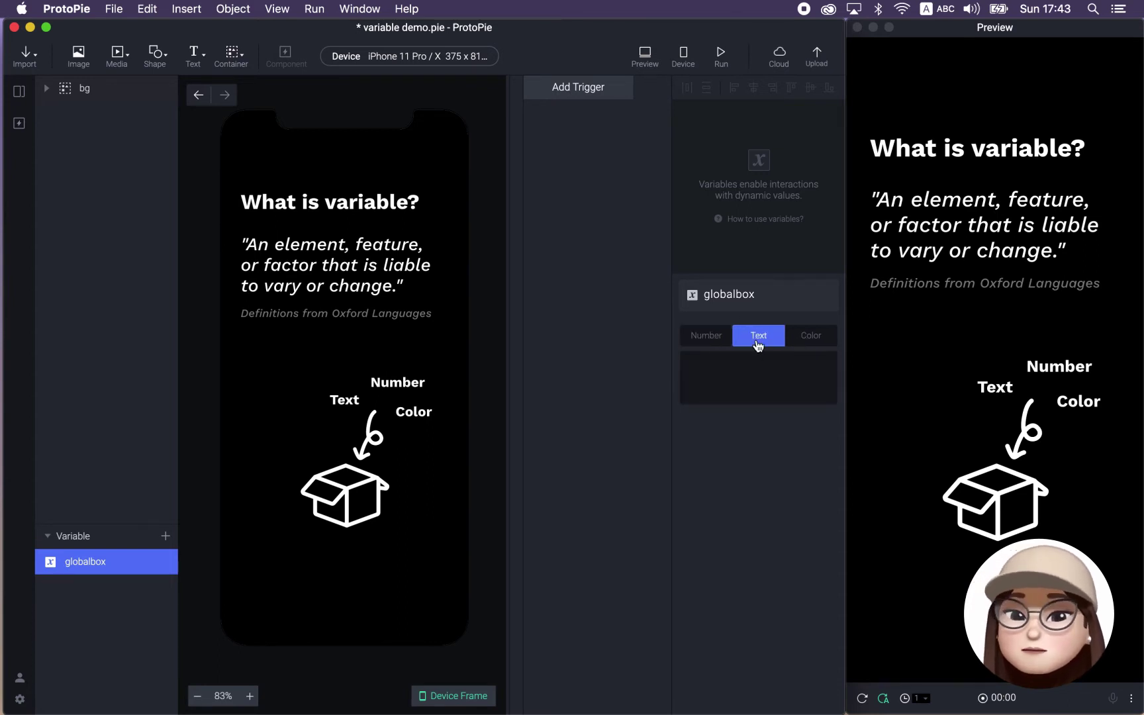
{"action": "left_click", "coordinate": [732, 380]}
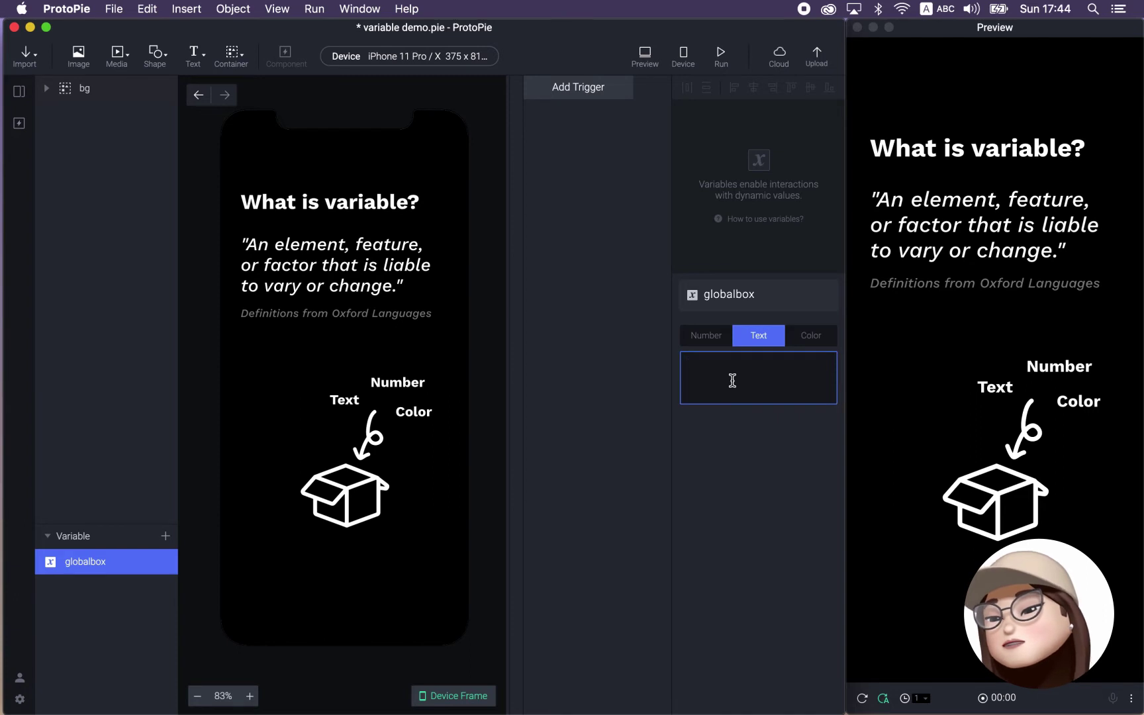
{"action": "type", "text": "Box type"}
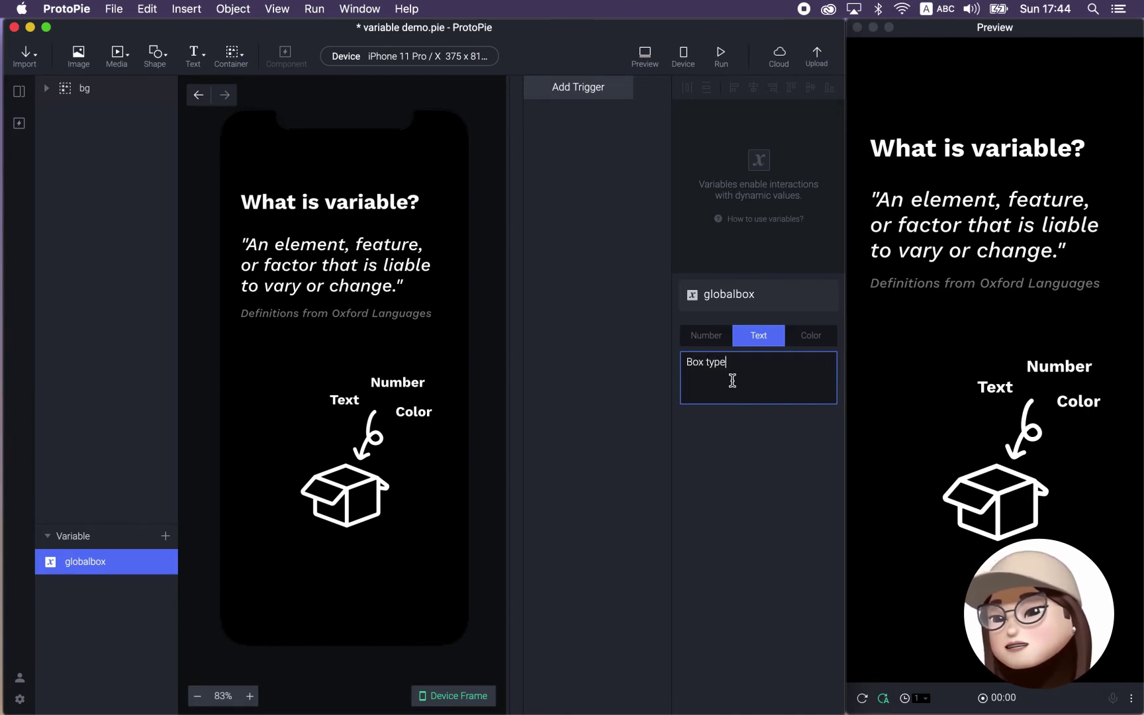
{"action": "left_click", "coordinate": [752, 454]}
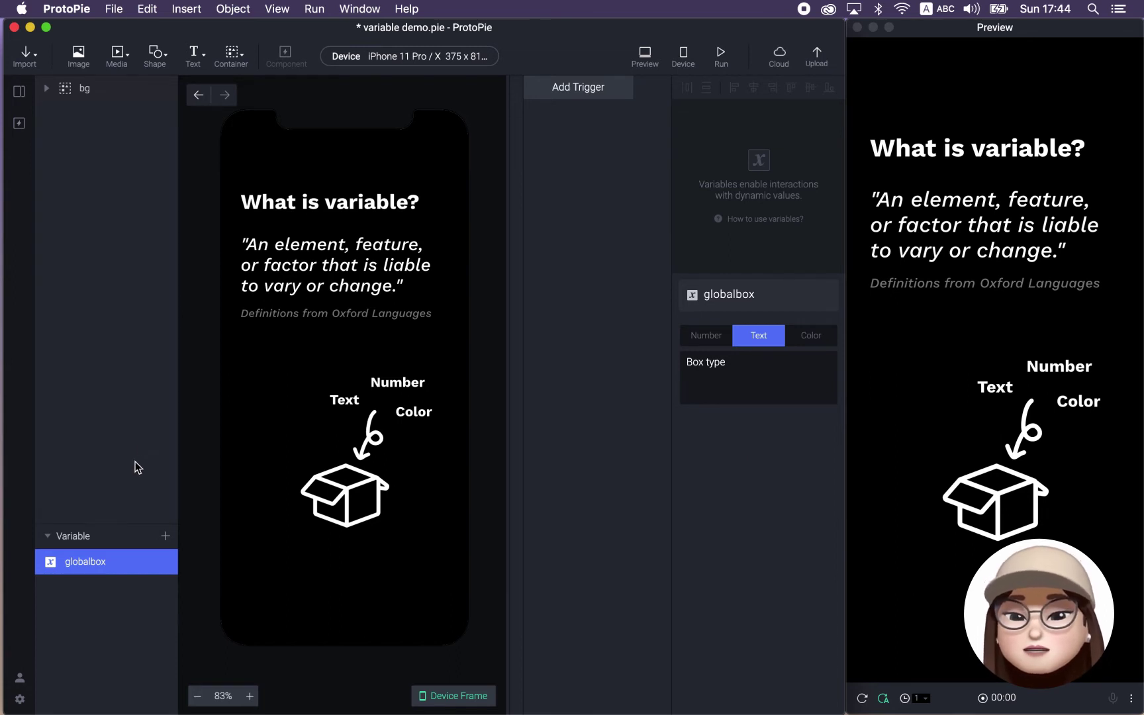
Step: Show globalbox's live value in the preview and move its label to mid-screen
{"action": "left_click", "coordinate": [170, 562]}
{"action": "left_click_drag", "start_coordinate": [886, 61], "coordinate": [988, 339]}
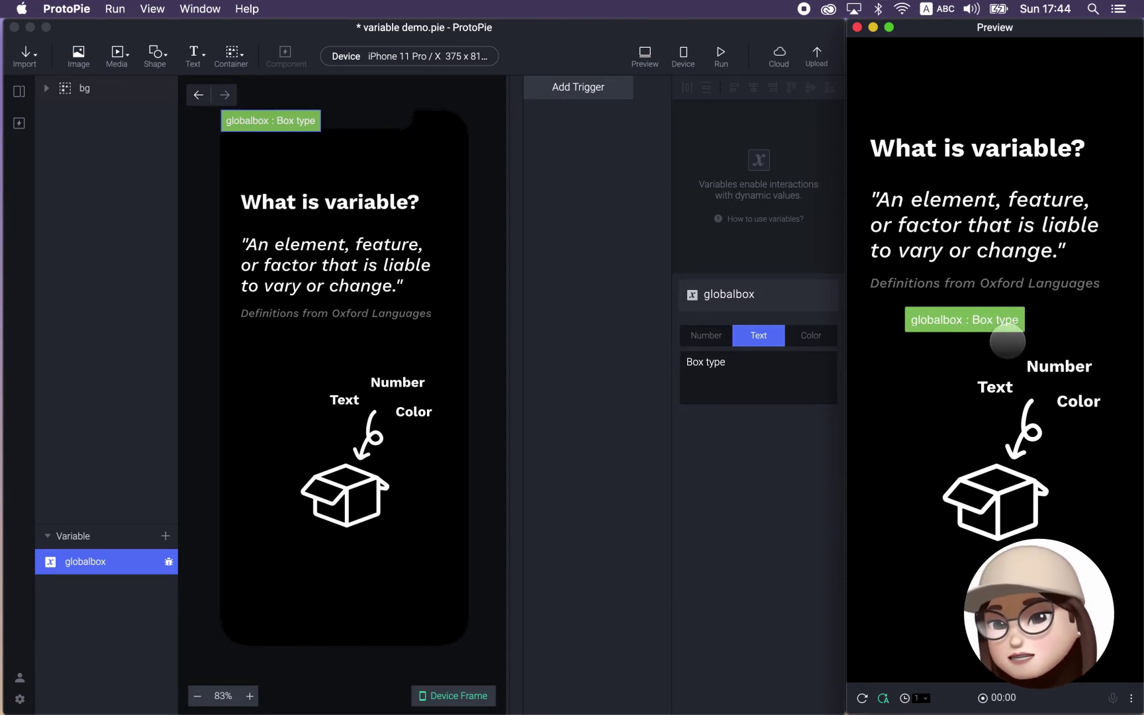
{"action": "left_click", "coordinate": [80, 204]}
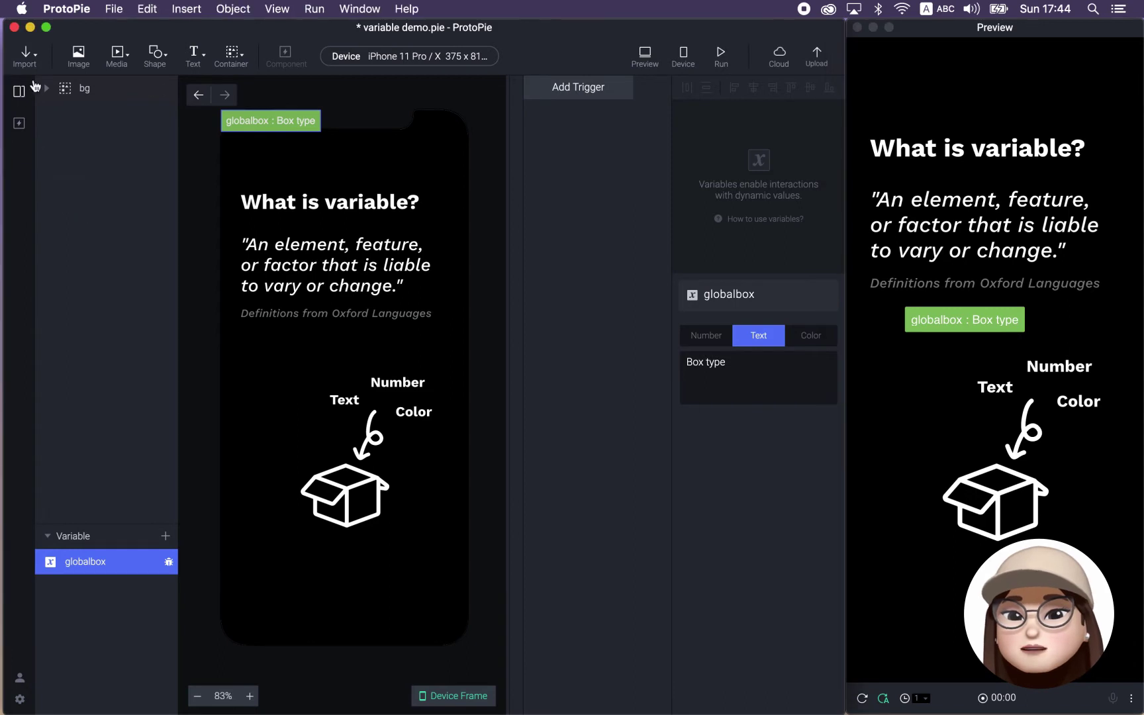
Step: Open the Assigning variable scene and add a Tap trigger on the box layer
{"action": "left_click", "coordinate": [18, 96]}
{"action": "double_click", "coordinate": [129, 166]}
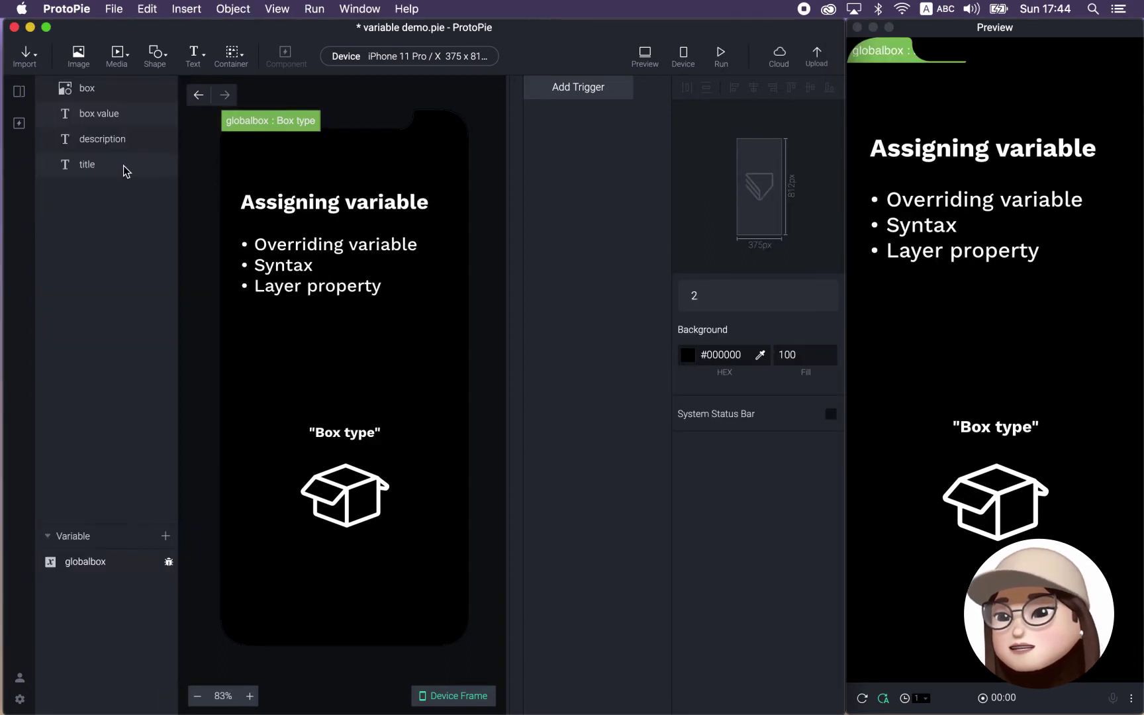
{"action": "left_click_drag", "start_coordinate": [881, 51], "coordinate": [948, 371]}
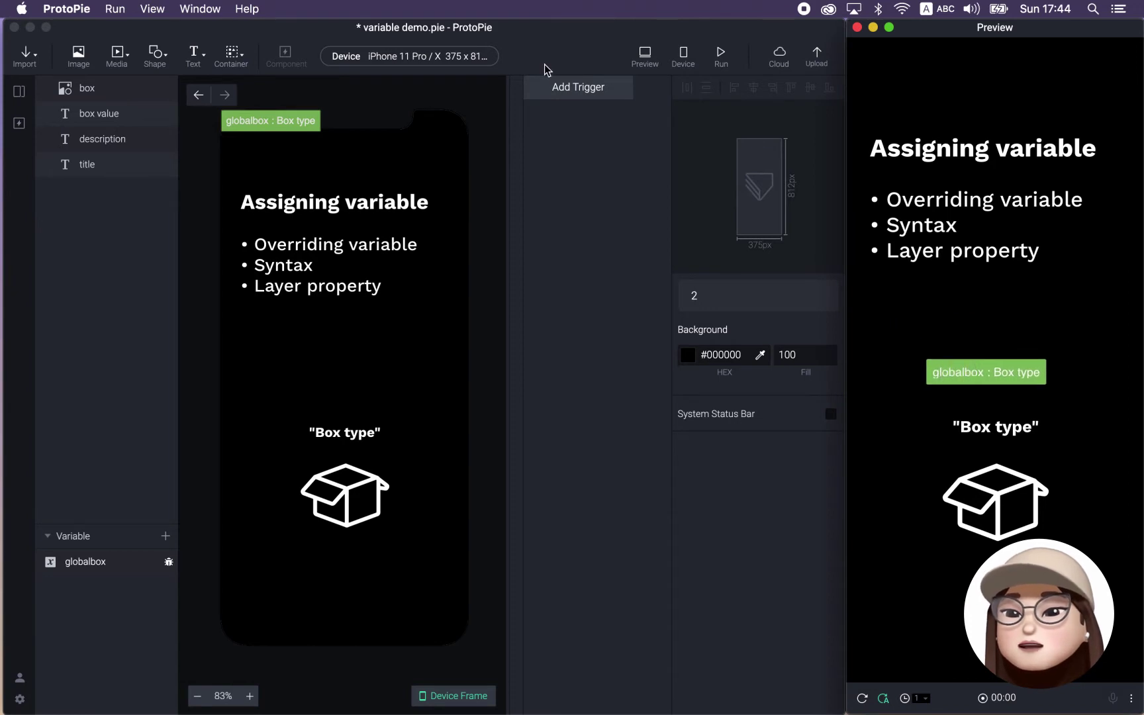
{"action": "left_click", "coordinate": [541, 67]}
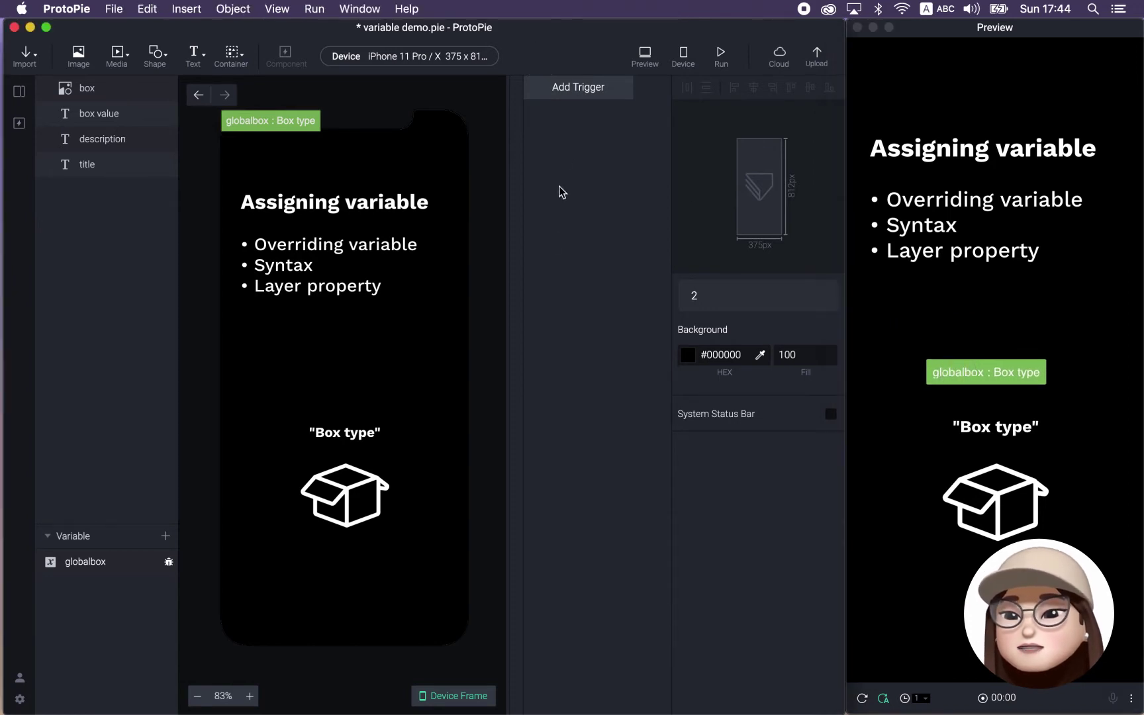
{"action": "left_click", "coordinate": [551, 87]}
{"action": "left_click", "coordinate": [542, 132]}
{"action": "left_click", "coordinate": [733, 323]}
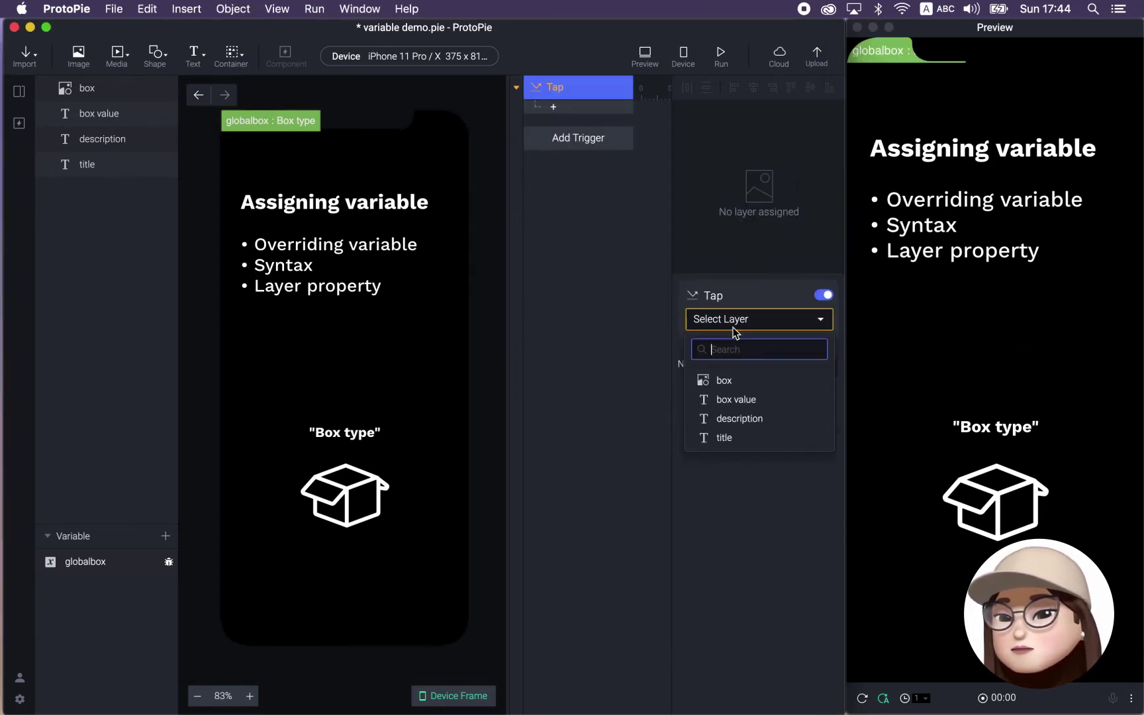
{"action": "left_click", "coordinate": [726, 376]}
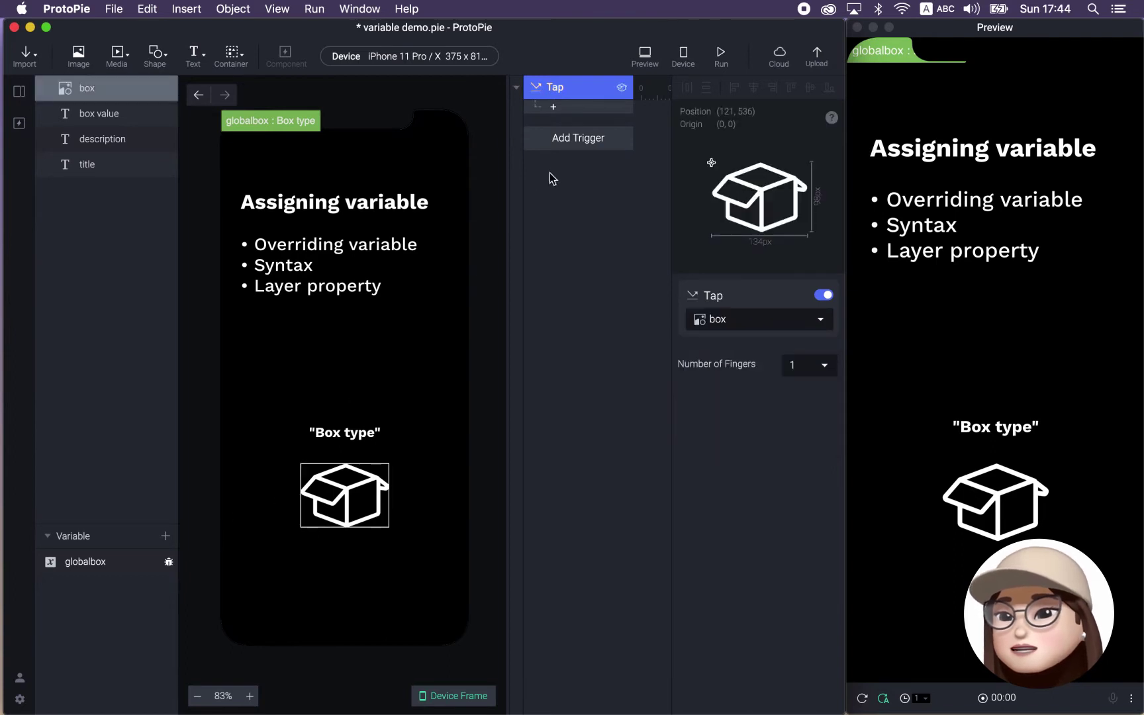
Step: Add an Assign response setting globalbox to the formula "new box"
{"action": "left_click", "coordinate": [575, 110]}
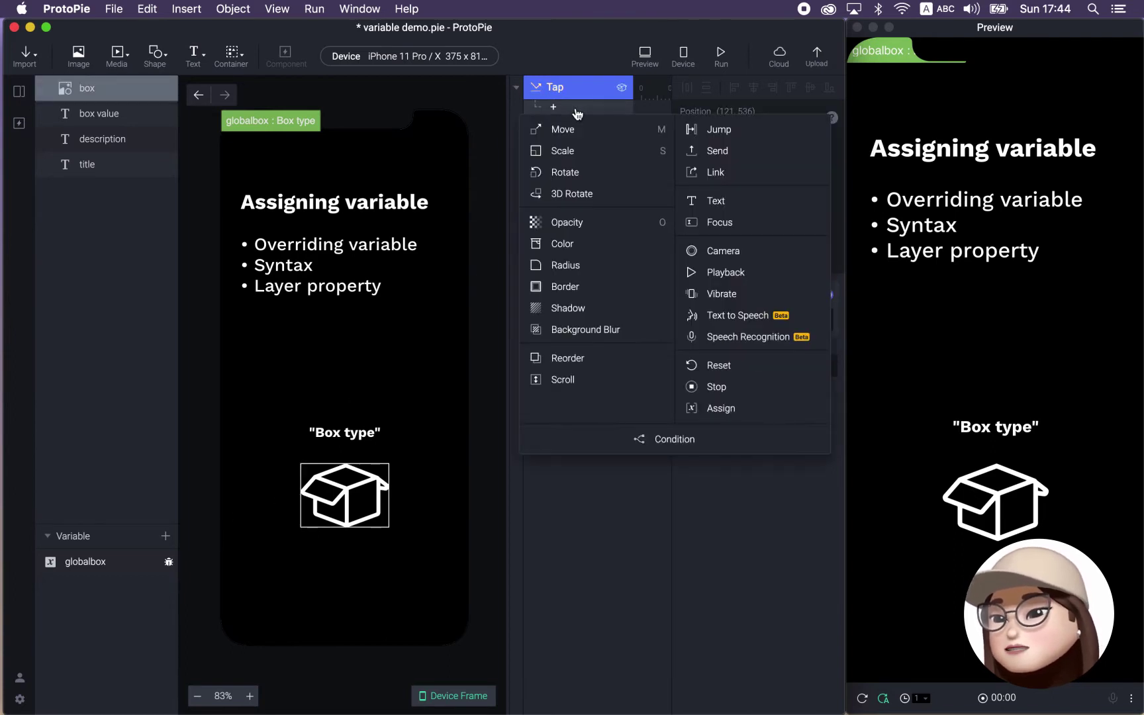
{"action": "left_click", "coordinate": [703, 406]}
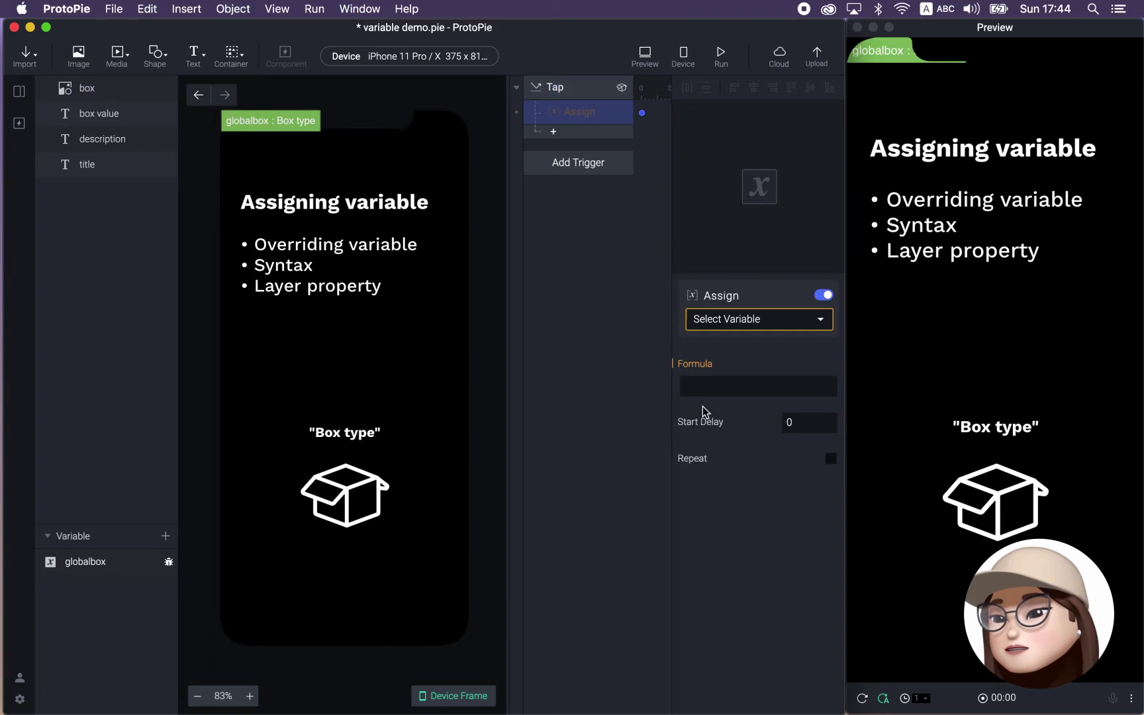
{"action": "left_click", "coordinate": [738, 328]}
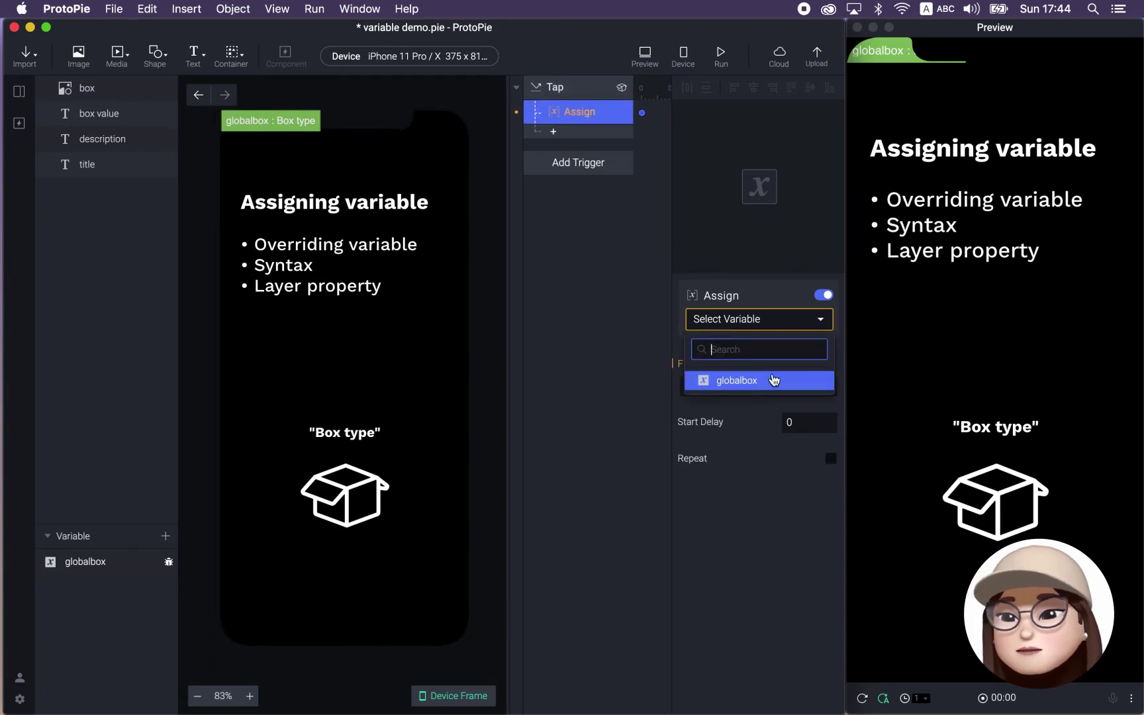
{"action": "left_click", "coordinate": [774, 380]}
{"action": "left_click", "coordinate": [739, 388]}
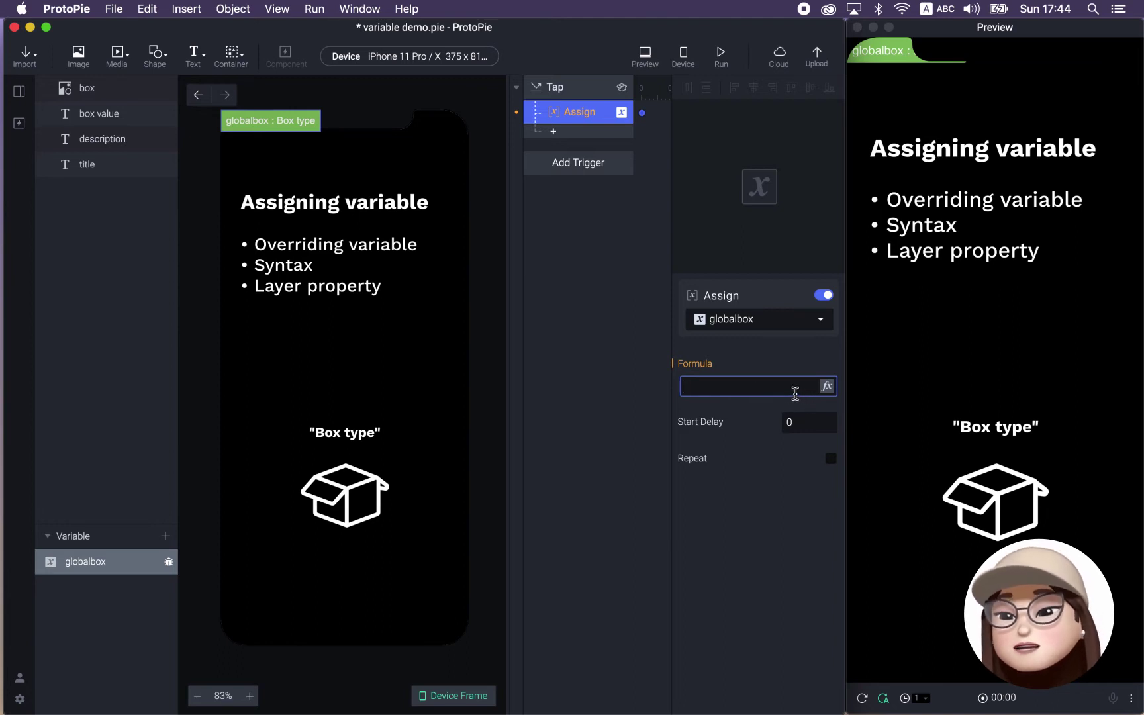
{"action": "type", "text": "\""}
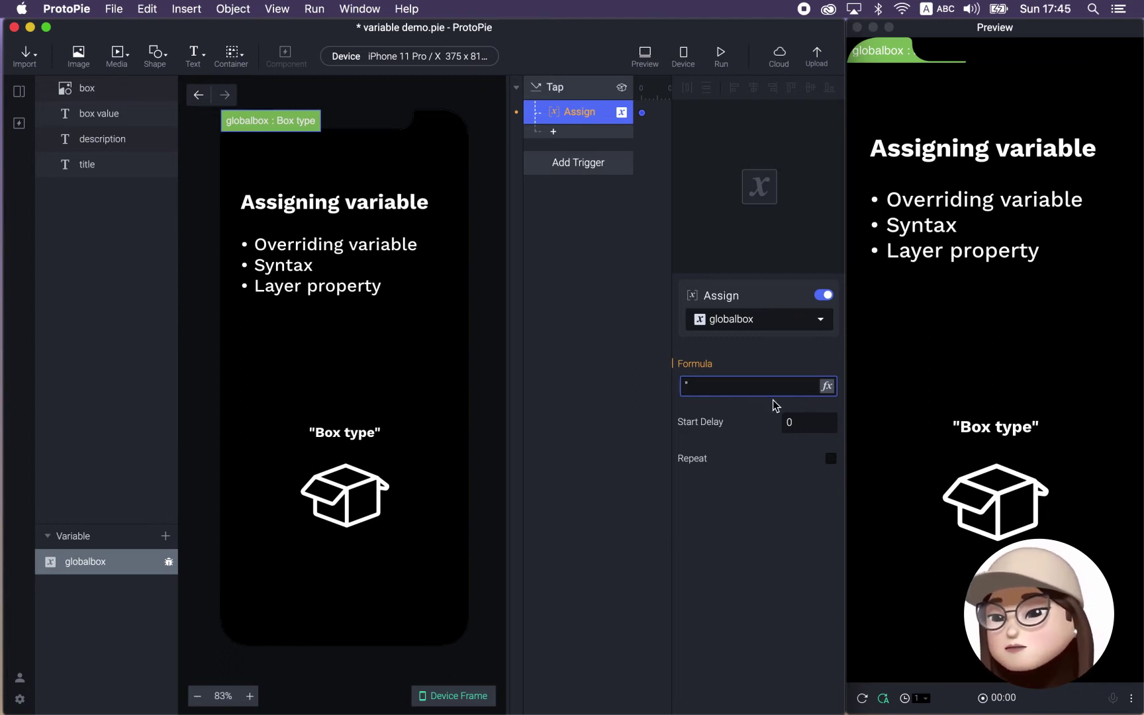
{"action": "type", "text": "new box\""}
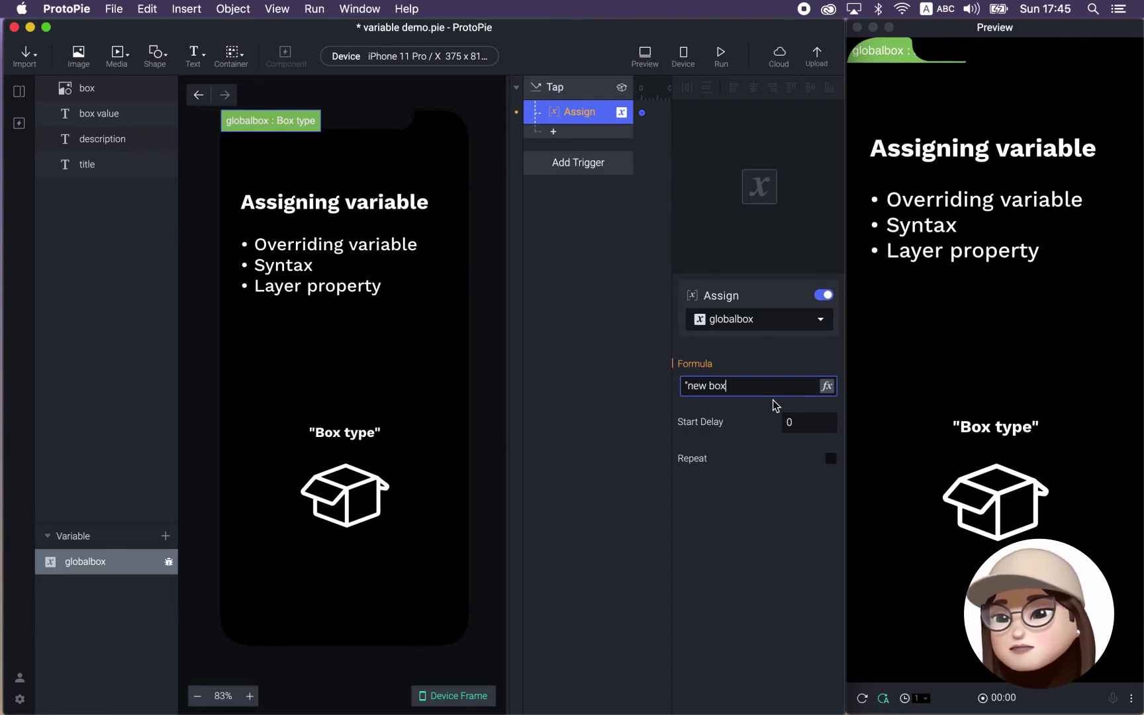
{"action": "key", "text": "Return"}
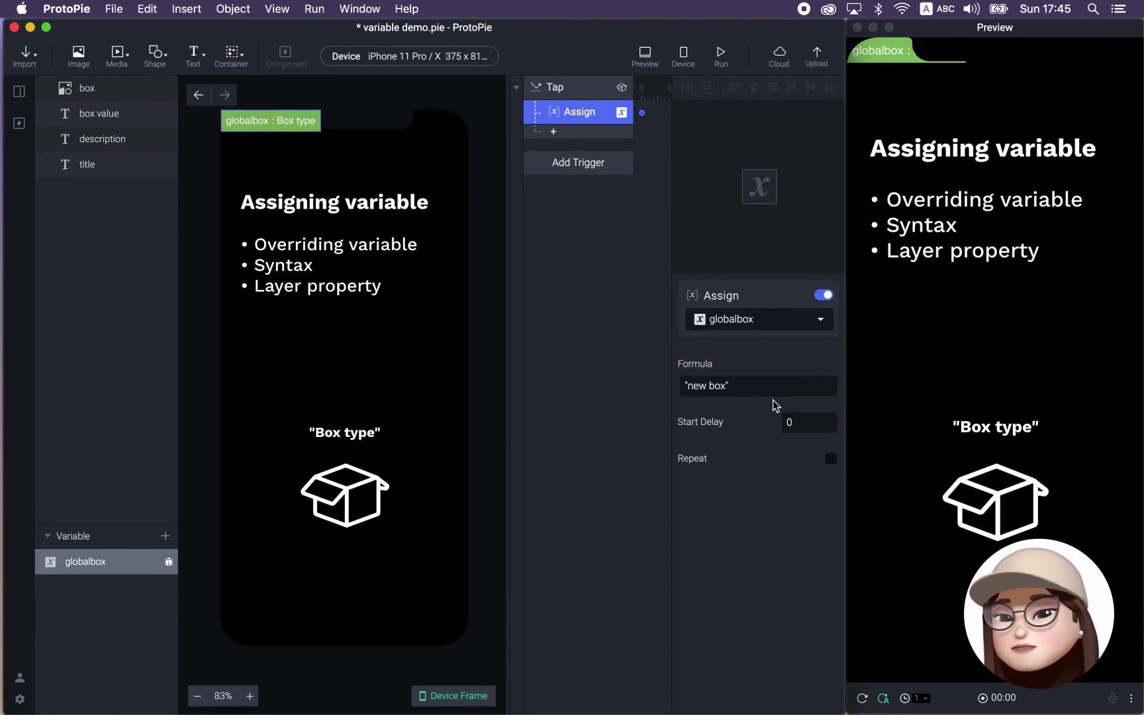
{"action": "left_click", "coordinate": [643, 368]}
Step: Tap the box in the preview to confirm globalbox reads "new box"
{"action": "left_click_drag", "start_coordinate": [890, 51], "coordinate": [958, 359]}
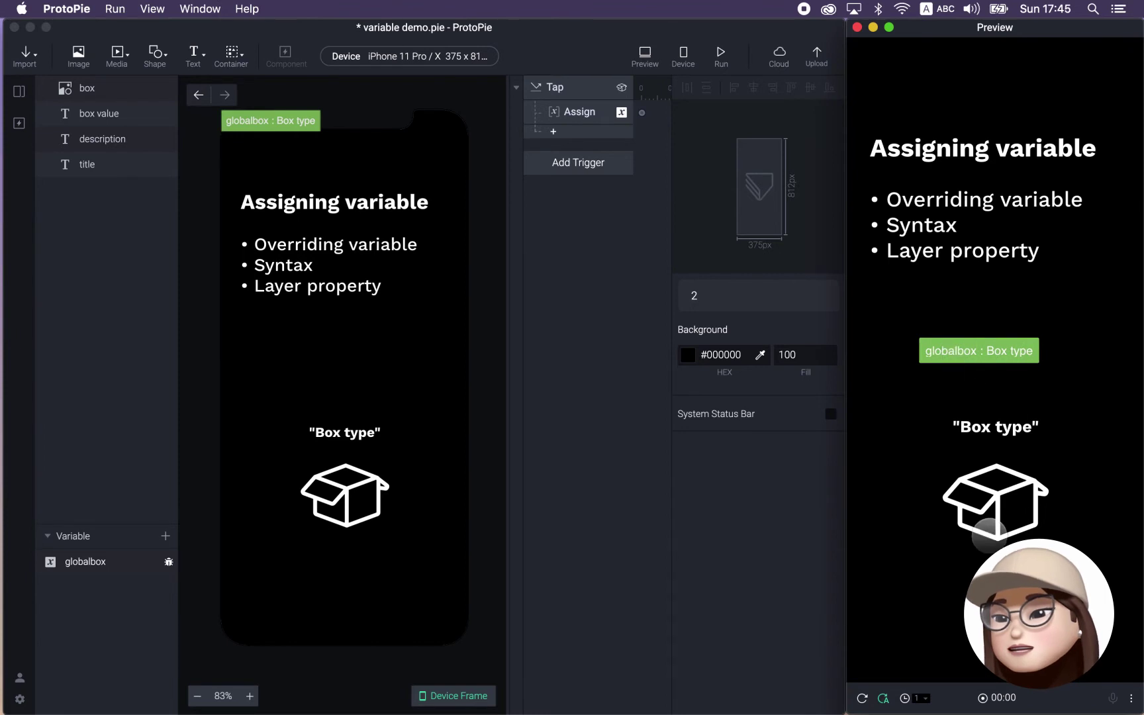
{"action": "left_click", "coordinate": [996, 511]}
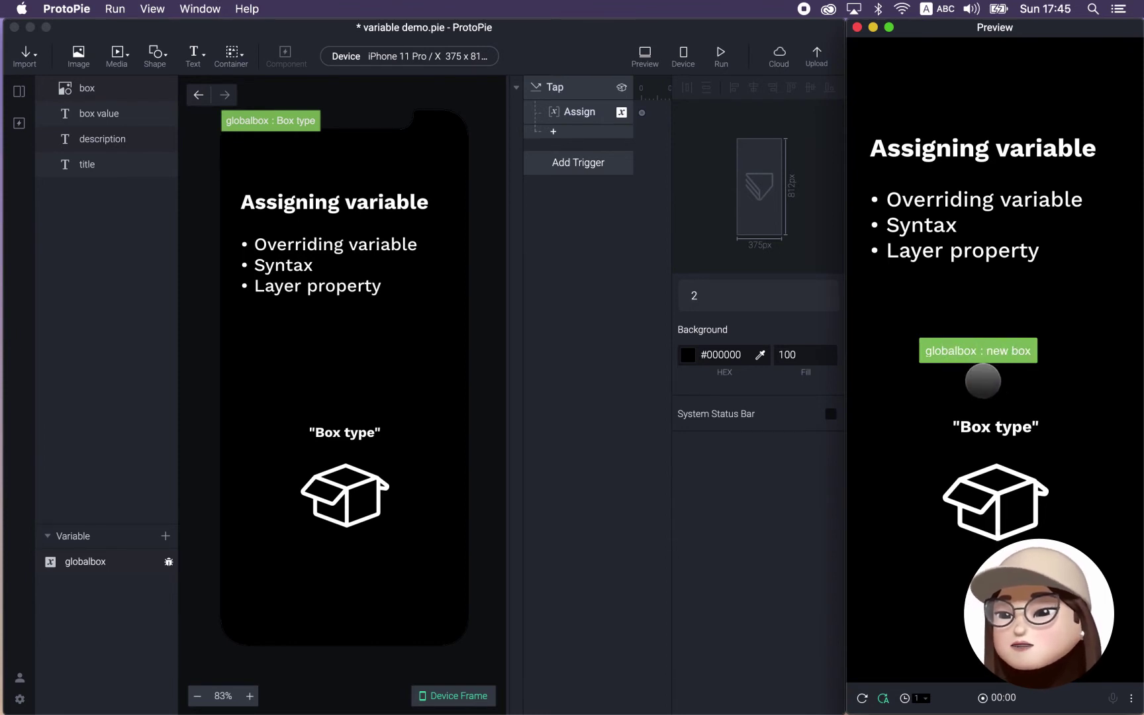
{"action": "left_click", "coordinate": [573, 109]}
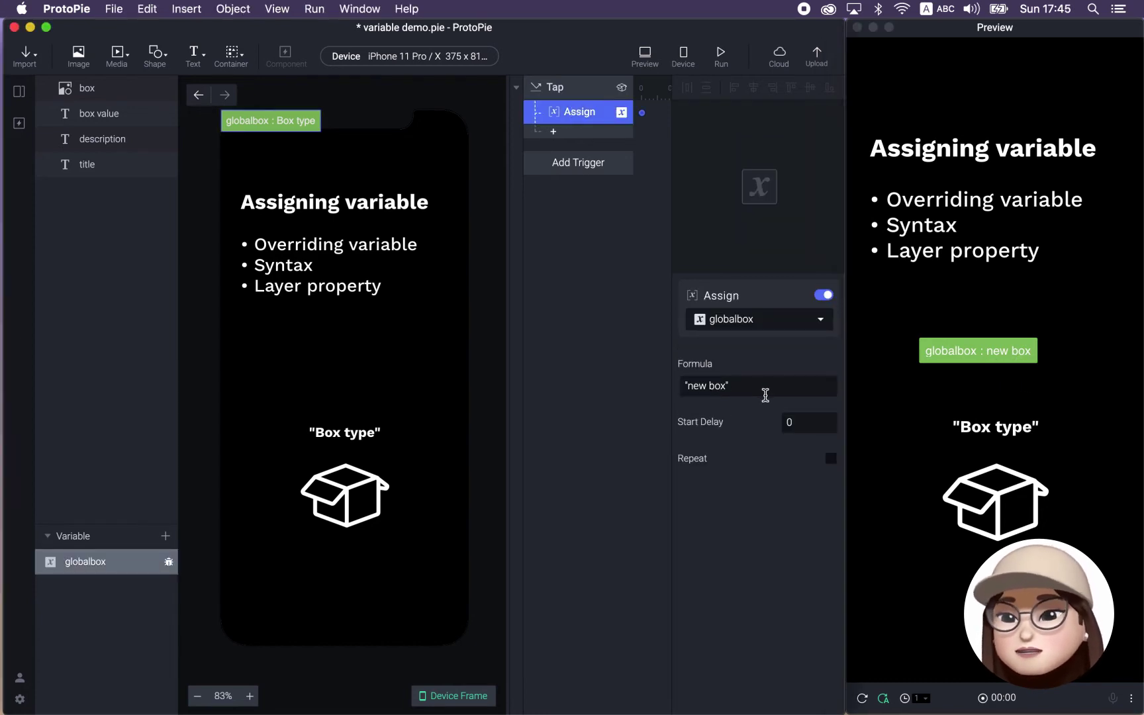
Step: Review the "new box" formula text in the Assign response
{"action": "left_click", "coordinate": [686, 385]}
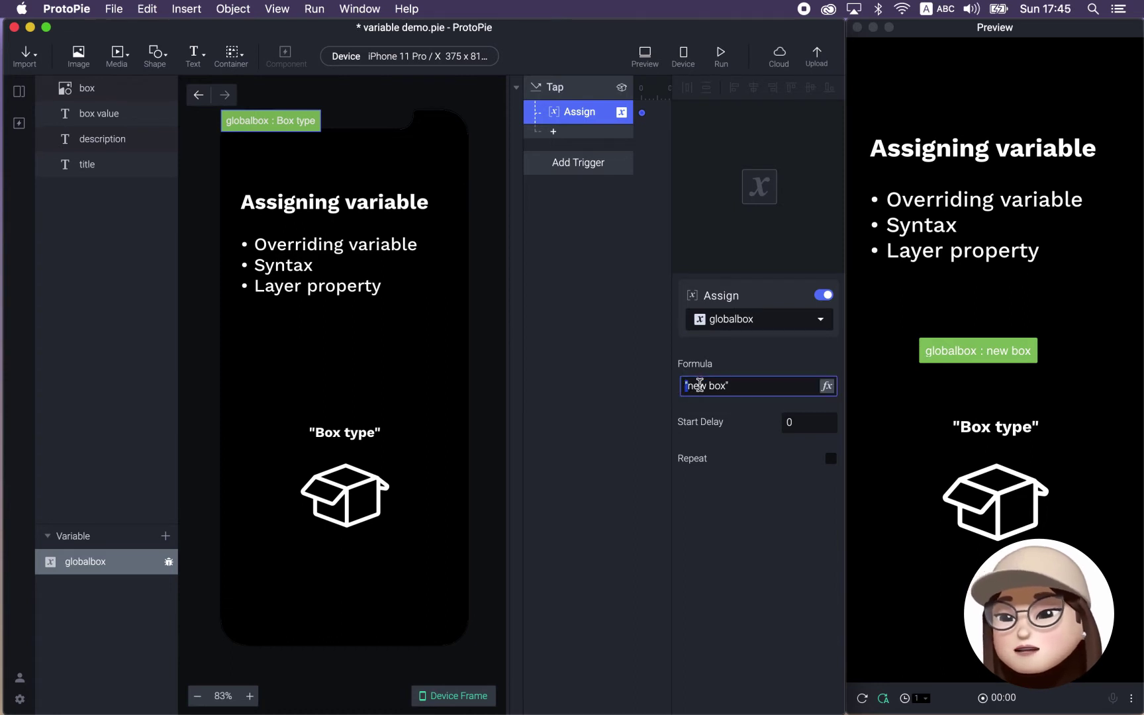
{"action": "left_click", "coordinate": [736, 384]}
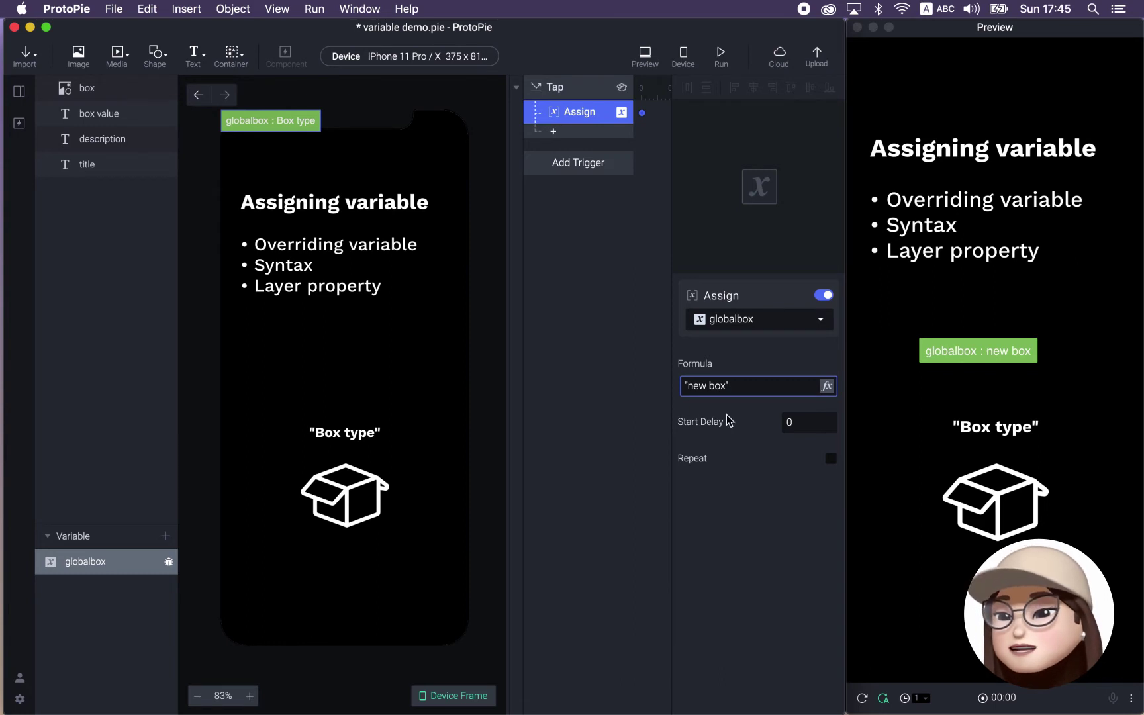
{"action": "left_click", "coordinate": [689, 384]}
{"action": "left_click_drag", "start_coordinate": [689, 384], "coordinate": [726, 383]}
{"action": "left_click", "coordinate": [738, 384]}
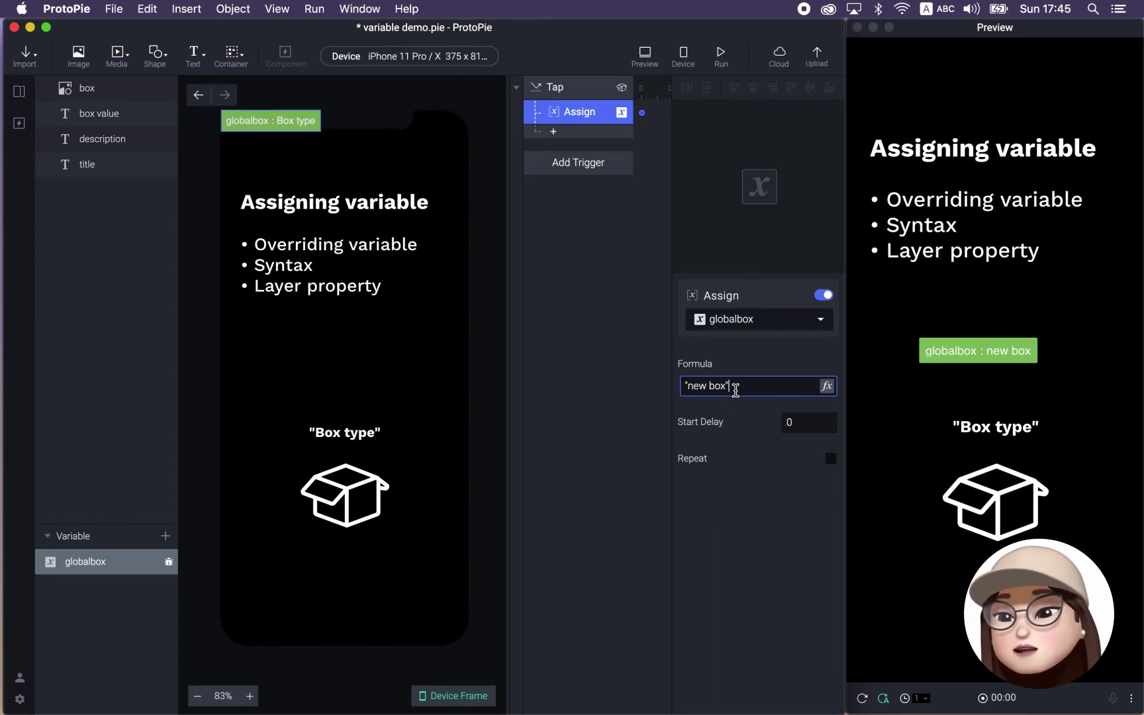
{"action": "left_click_drag", "start_coordinate": [728, 385], "coordinate": [686, 384]}
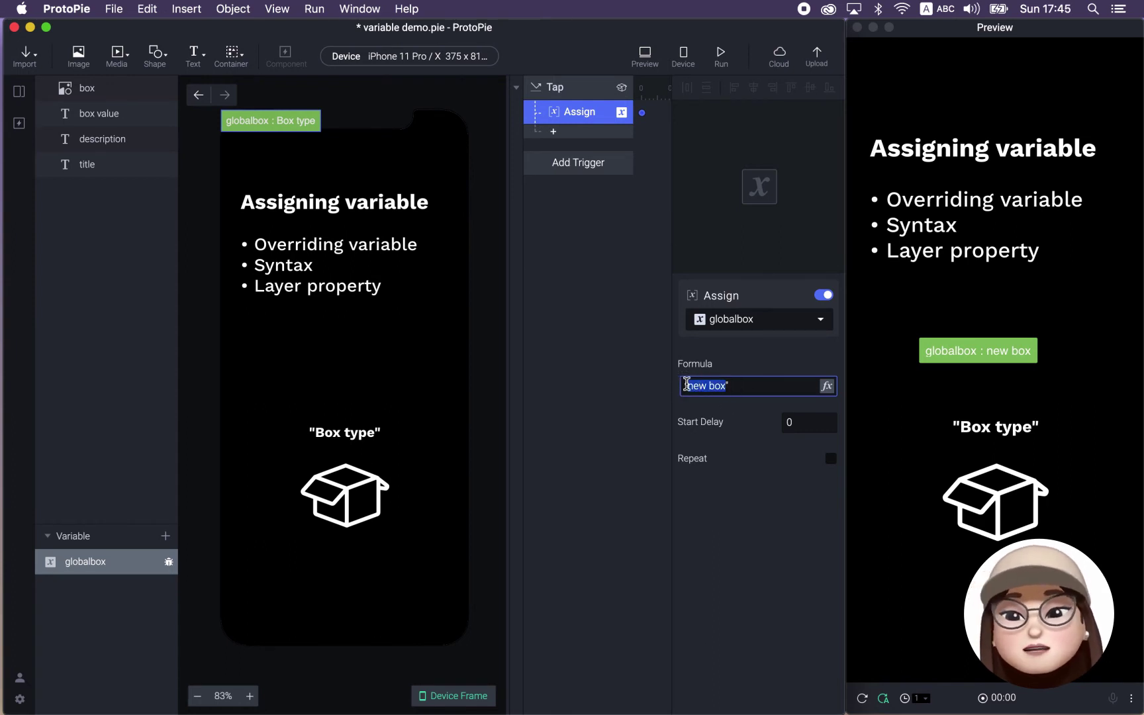
{"action": "left_click", "coordinate": [729, 385]}
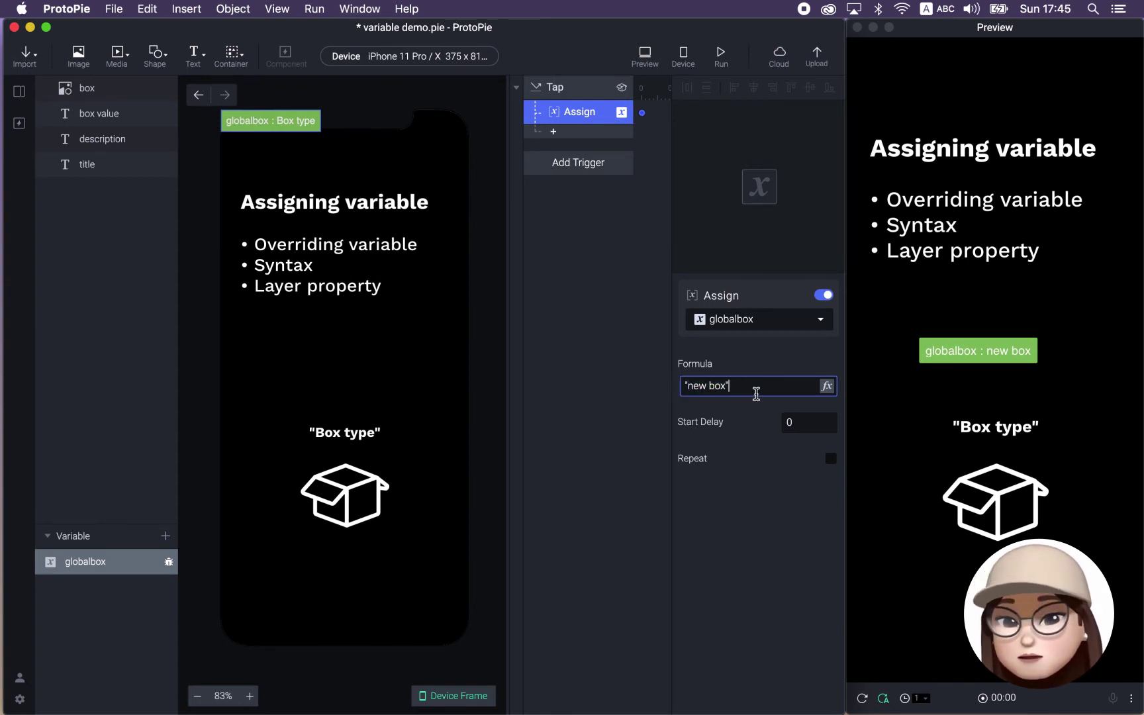
{"action": "left_click", "coordinate": [553, 132]}
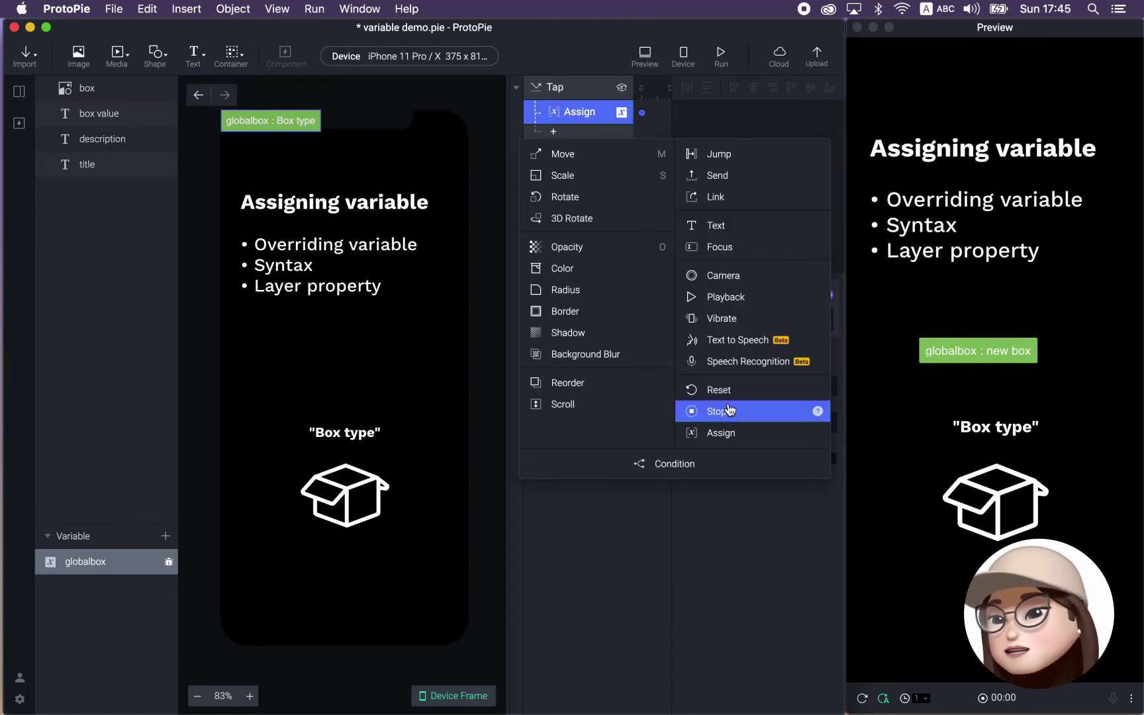
Step: Add another Assign response on globalbox with the formula 1+1
{"action": "left_click", "coordinate": [721, 433]}
{"action": "left_click", "coordinate": [721, 321]}
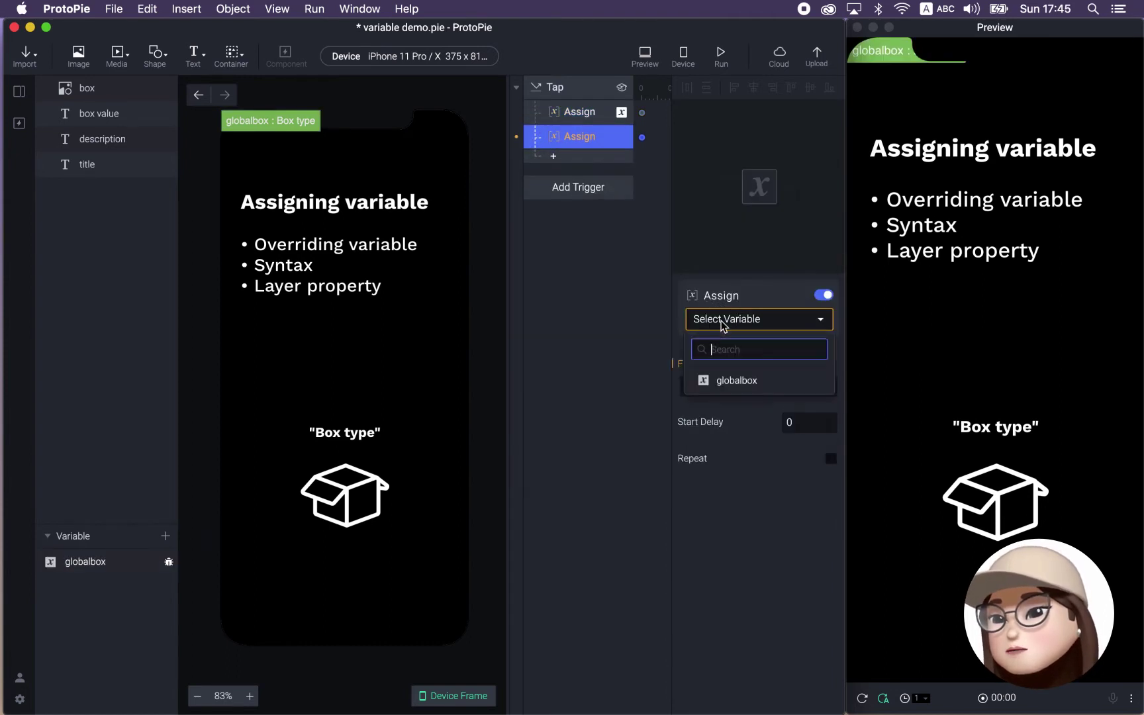
{"action": "left_click", "coordinate": [722, 378]}
{"action": "left_click", "coordinate": [589, 110]}
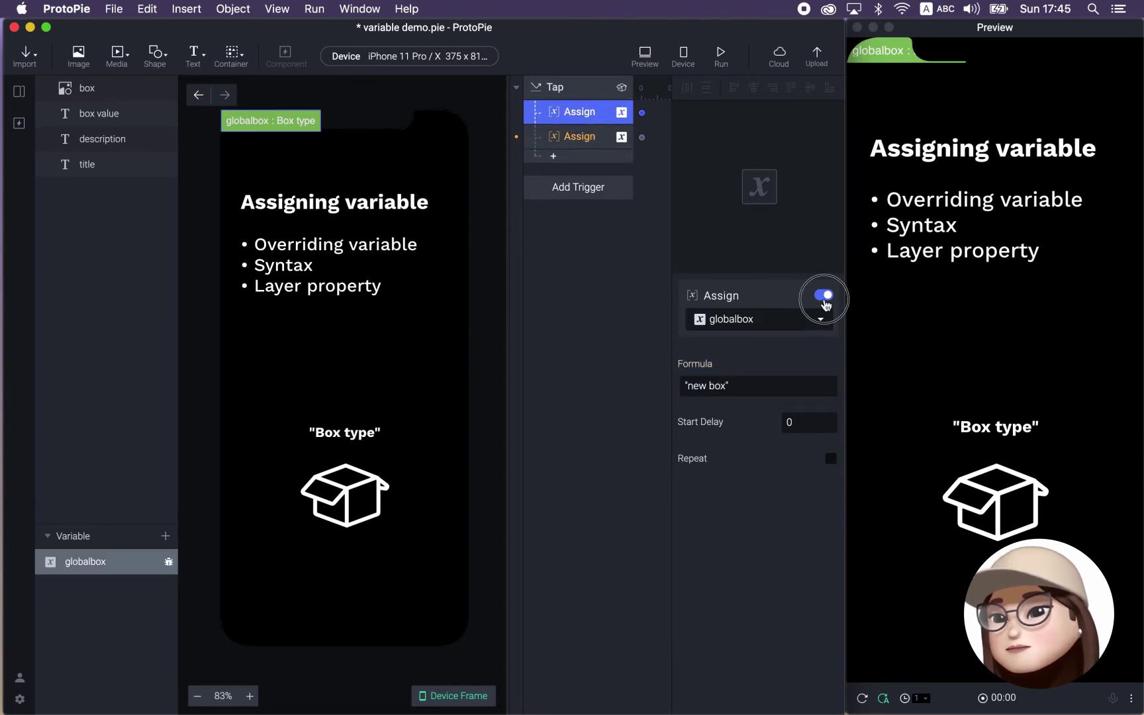
{"action": "left_click", "coordinate": [589, 138]}
{"action": "left_click", "coordinate": [706, 390]}
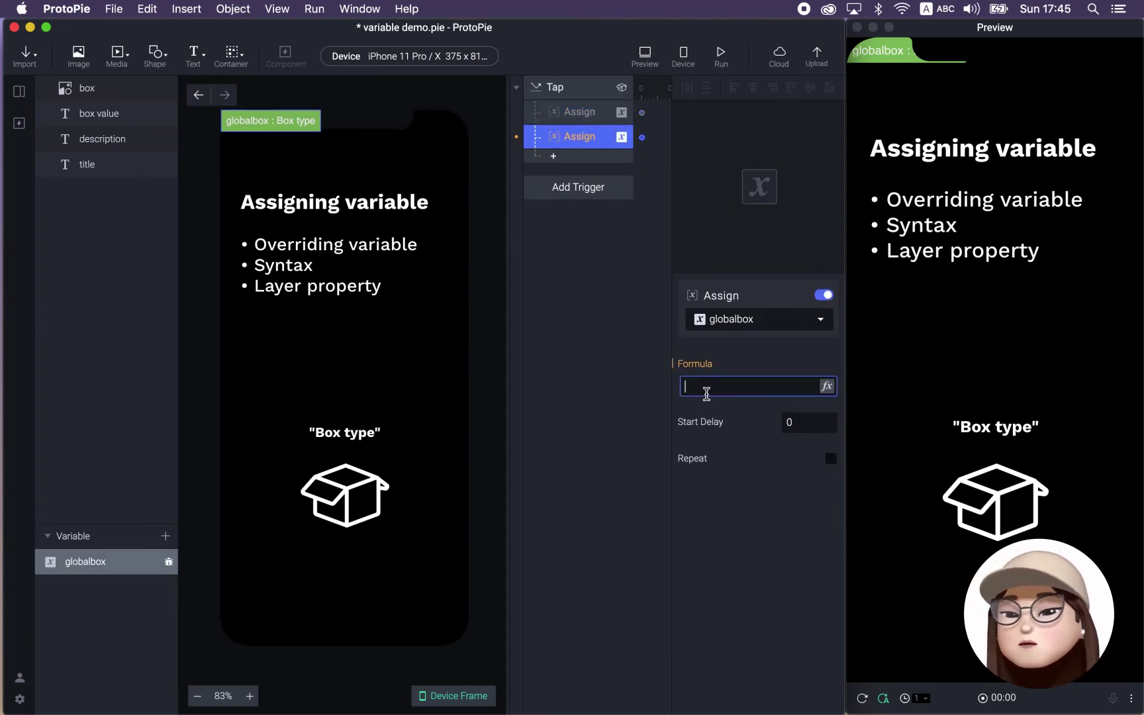
{"action": "type", "text": "1+"}
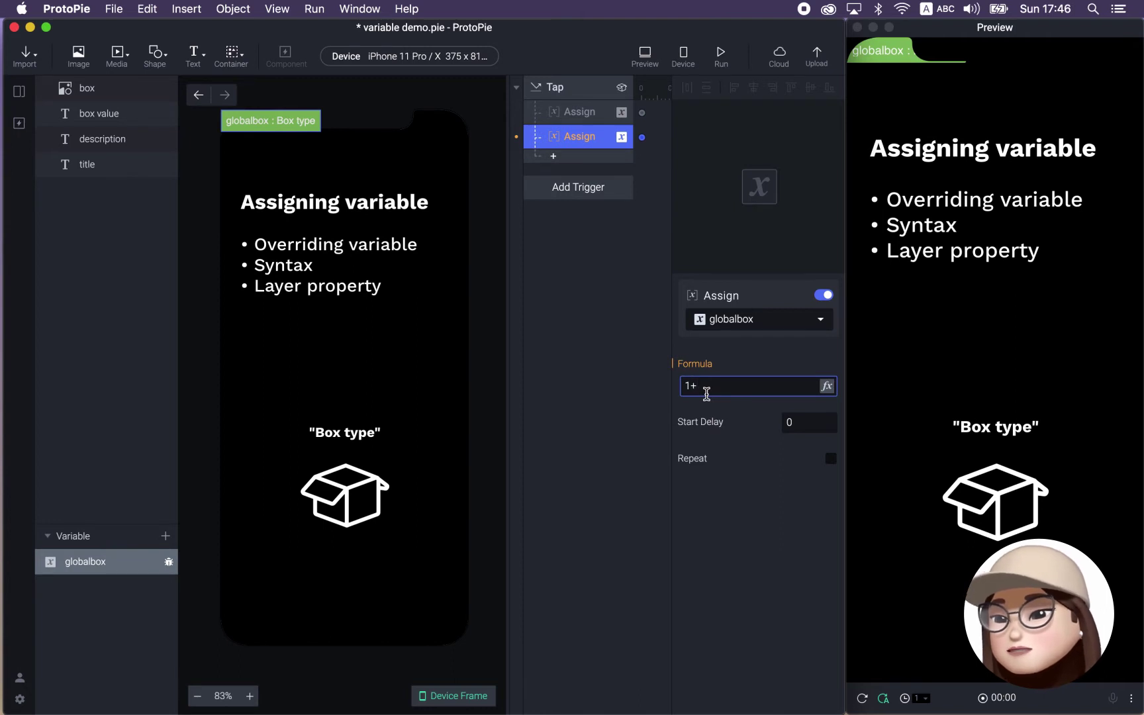
{"action": "type", "text": "1"}
{"action": "key", "text": "Return"}
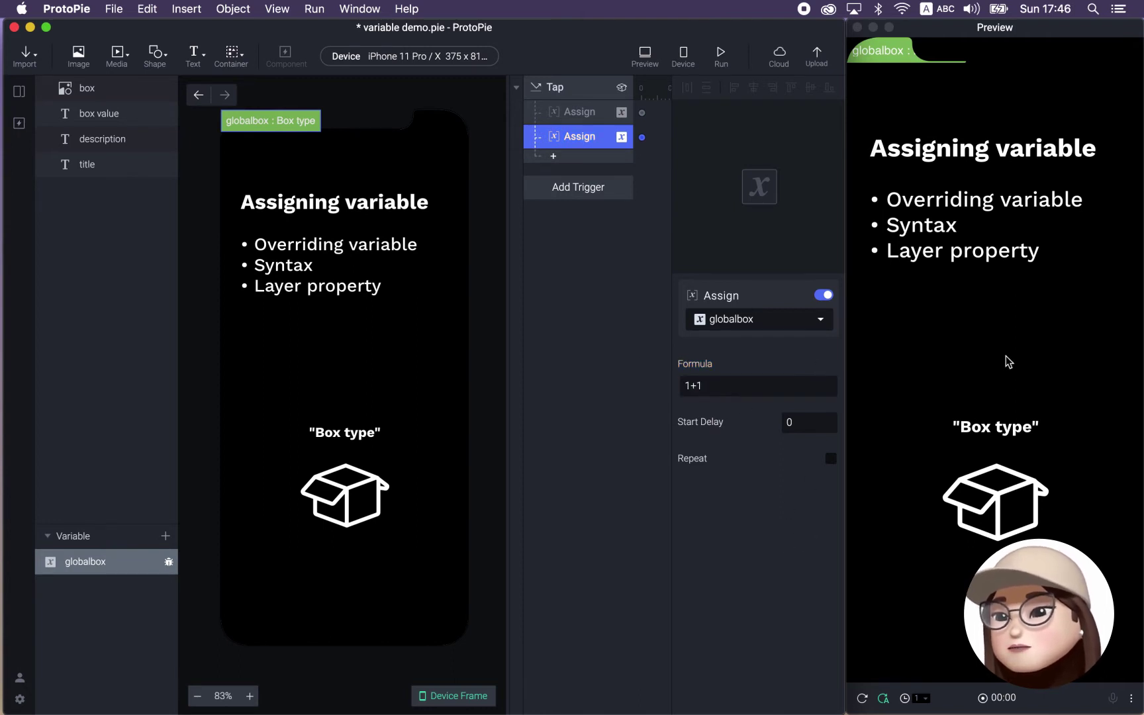
Step: Tap the box in the preview to confirm globalbox shows 2
{"action": "left_click", "coordinate": [890, 63]}
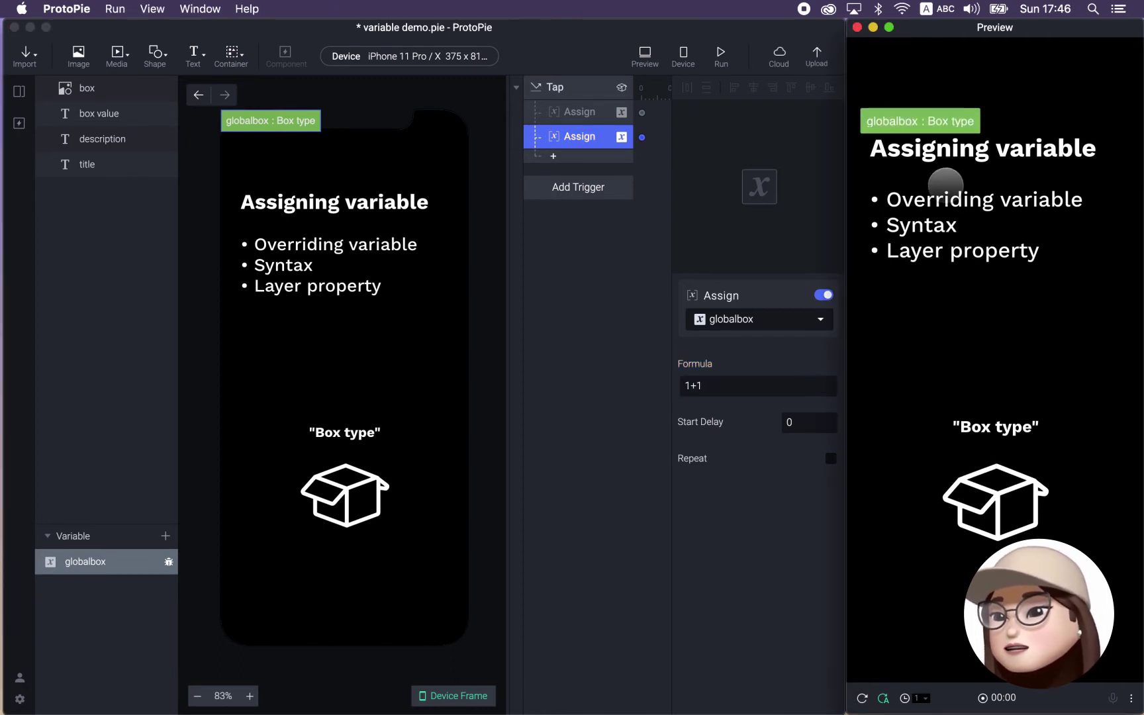
{"action": "left_click_drag", "start_coordinate": [925, 136], "coordinate": [966, 397]}
{"action": "left_click", "coordinate": [996, 488]}
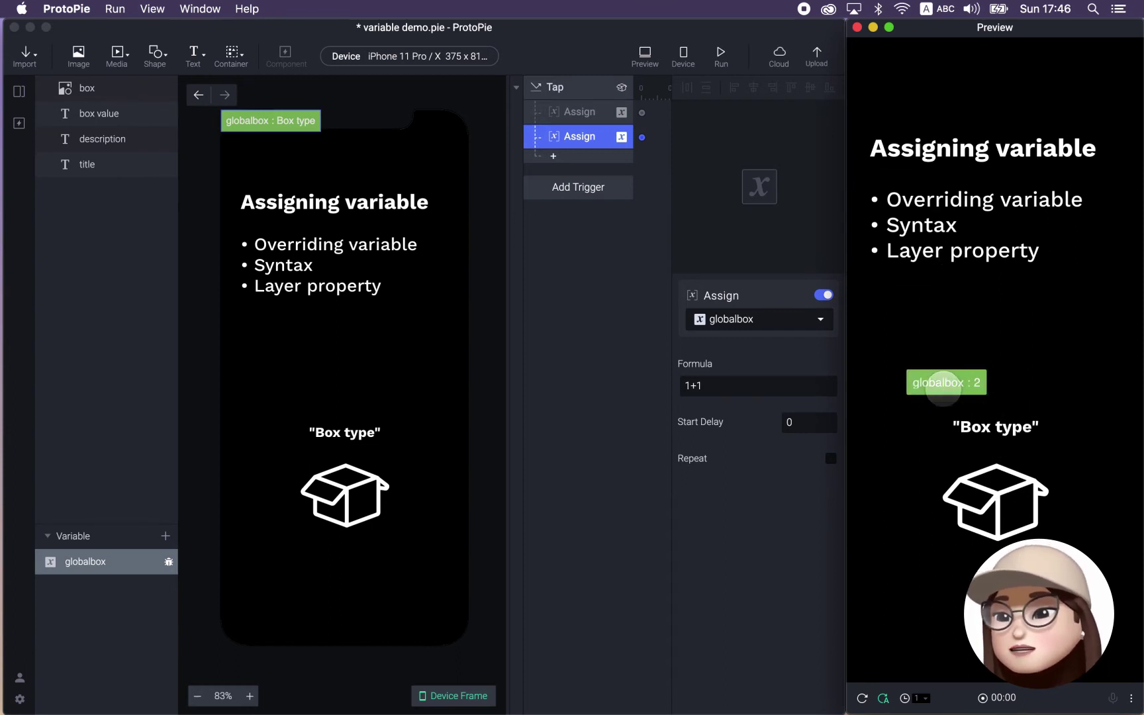
{"action": "left_click_drag", "start_coordinate": [947, 383], "coordinate": [998, 383]}
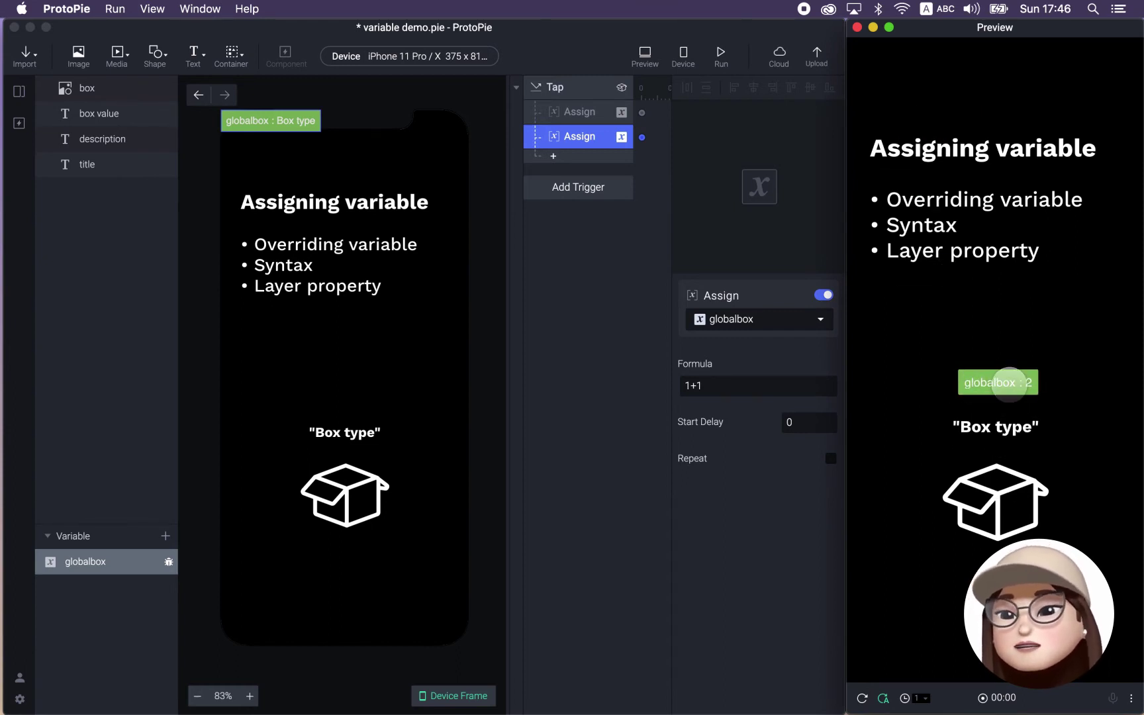
{"action": "left_click", "coordinate": [599, 152]}
Step: Duplicate the 1+1 Assign with Cmd+D and switch the original off
{"action": "key", "text": "super+d"}
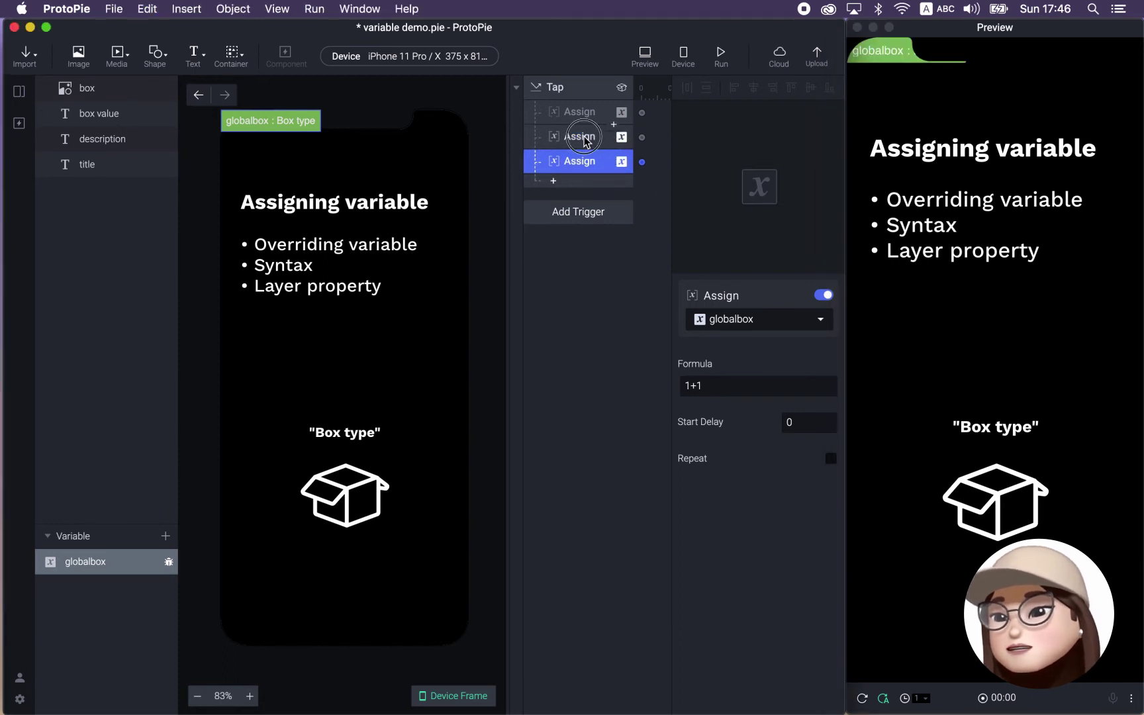
{"action": "left_click", "coordinate": [584, 139]}
{"action": "left_click", "coordinate": [823, 294]}
{"action": "left_click", "coordinate": [586, 164]}
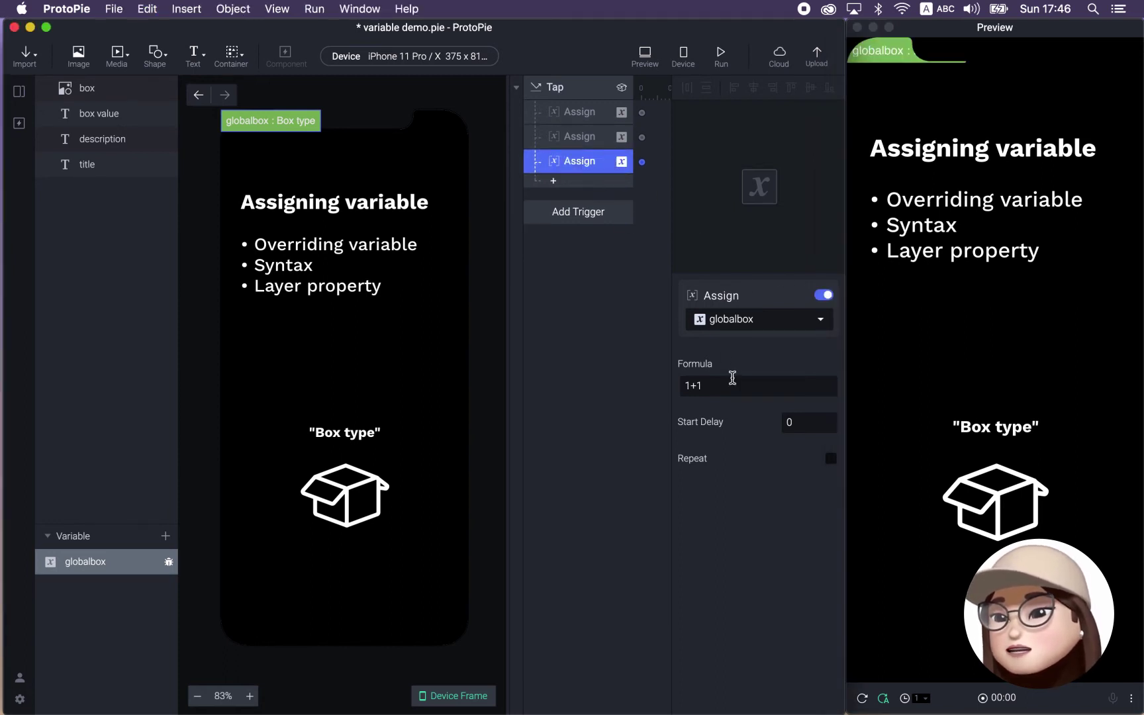
Step: Quote the copy's formula as "1"+"1" and test it in the preview
{"action": "left_click", "coordinate": [687, 385]}
{"action": "type", "text": "\""}
{"action": "key", "text": "Right"}
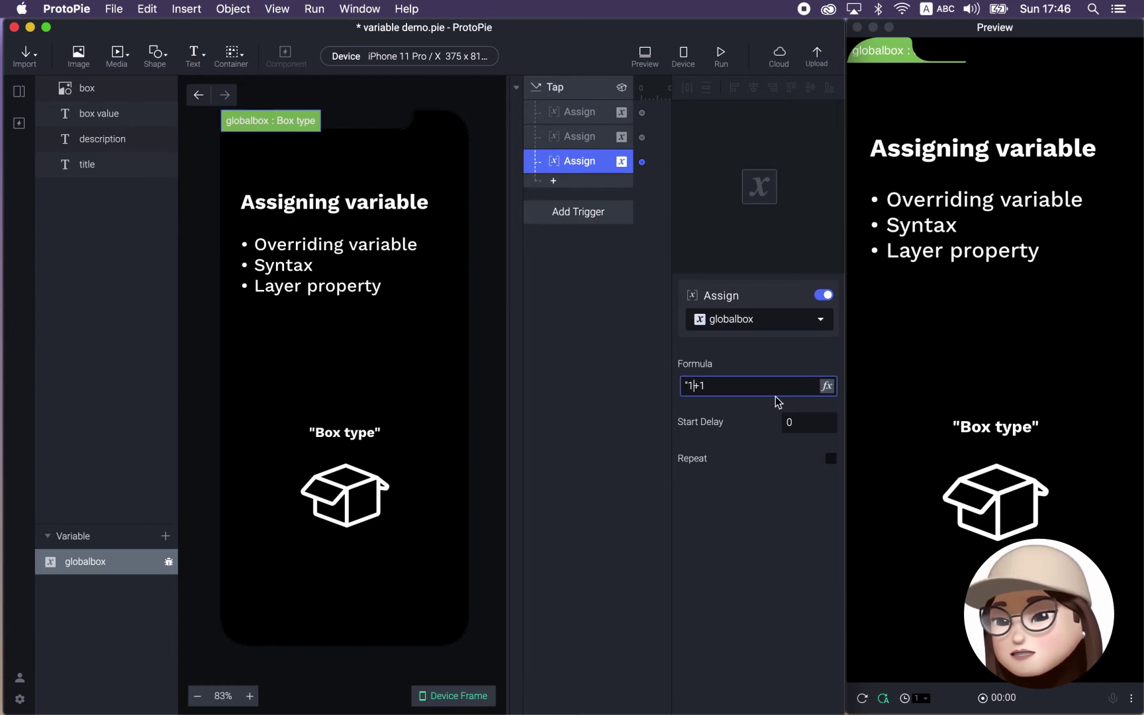
{"action": "type", "text": "\""}
{"action": "key", "text": "Right"}
{"action": "type", "text": "\""}
{"action": "key", "text": "Right"}
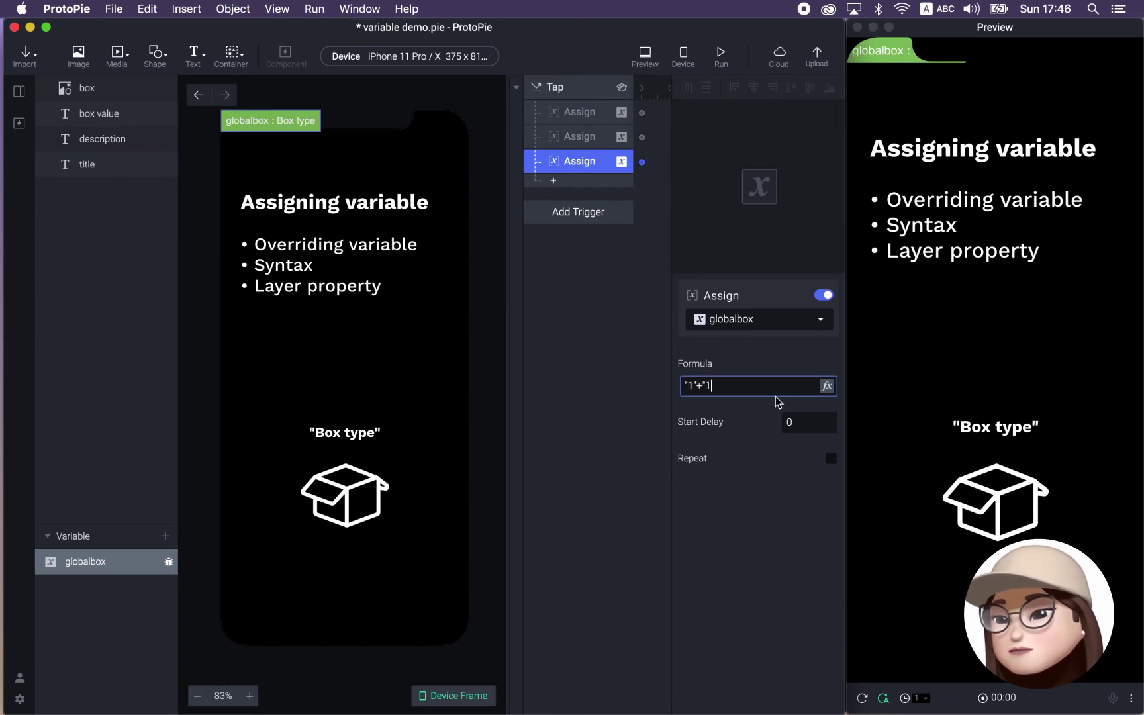
{"action": "type", "text": "\""}
{"action": "left_click", "coordinate": [767, 528]}
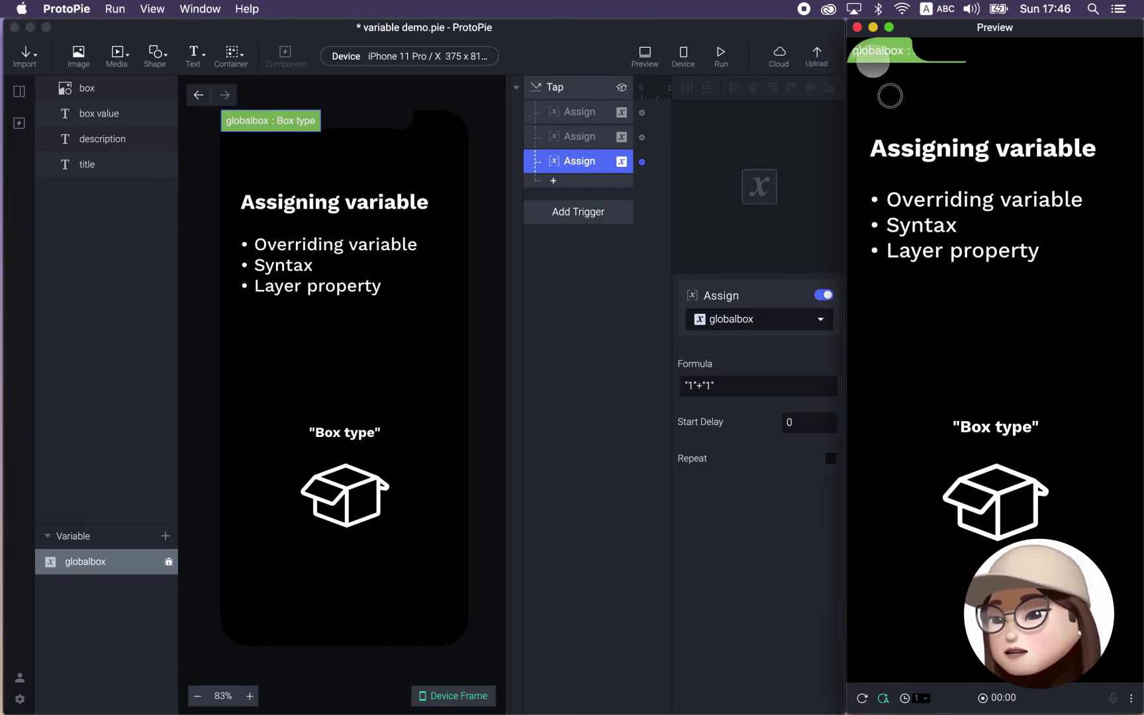
{"action": "left_click_drag", "start_coordinate": [880, 51], "coordinate": [946, 391]}
{"action": "left_click", "coordinate": [978, 498]}
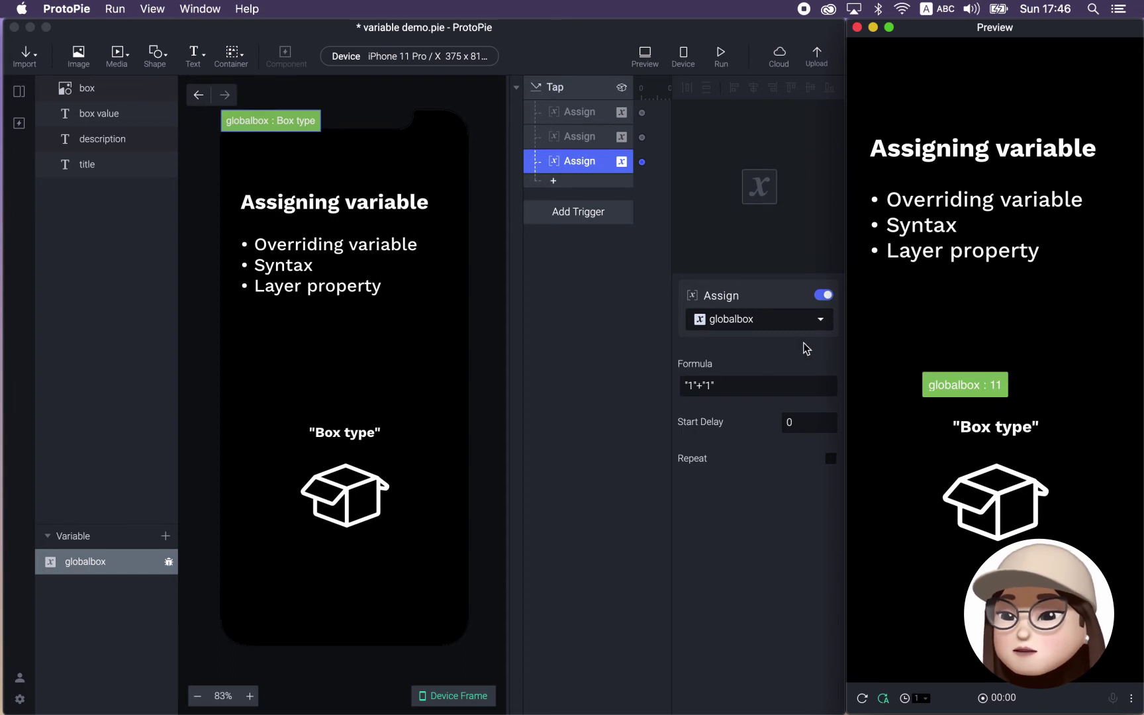
Step: Change the formula to "1"+"2" and confirm the preview shows globalbox : 12
{"action": "left_click", "coordinate": [711, 386]}
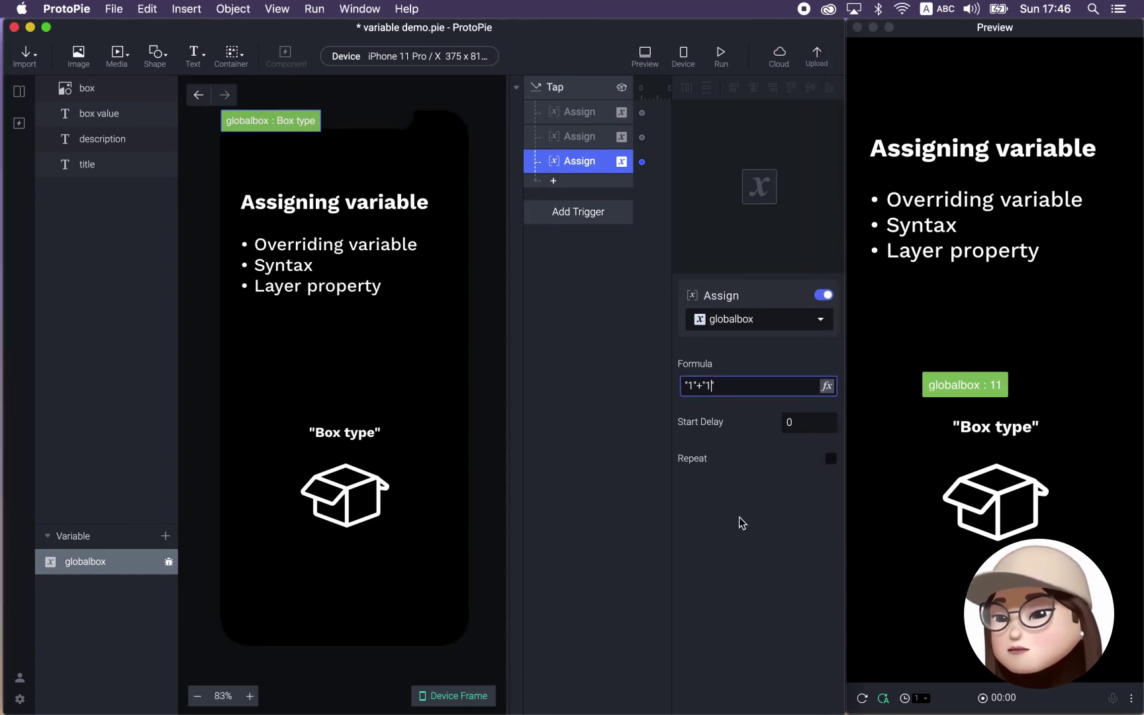
{"action": "key", "text": "BackSpace"}
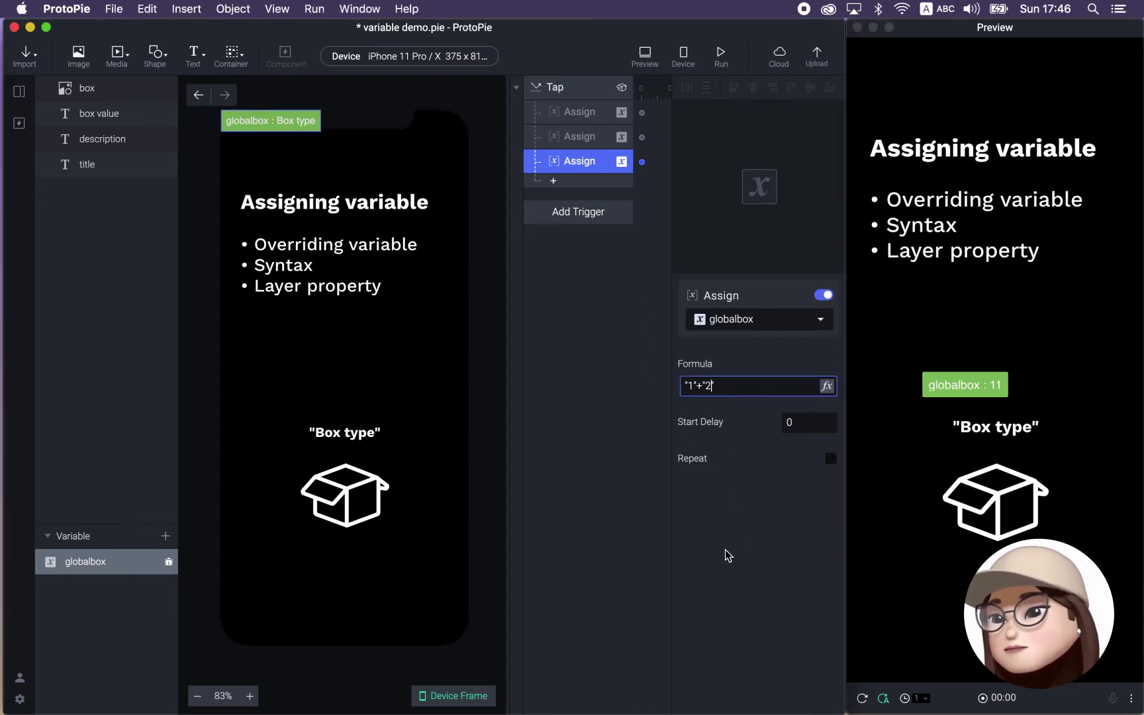
{"action": "left_click", "coordinate": [1004, 401]}
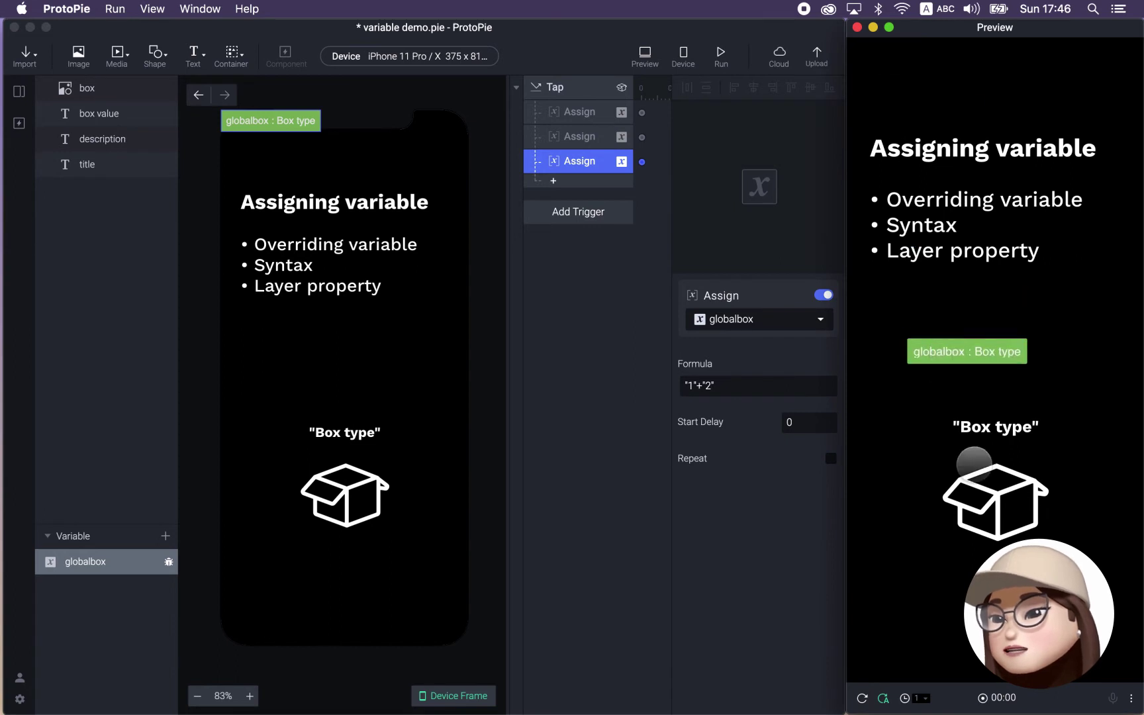
{"action": "left_click", "coordinate": [974, 462]}
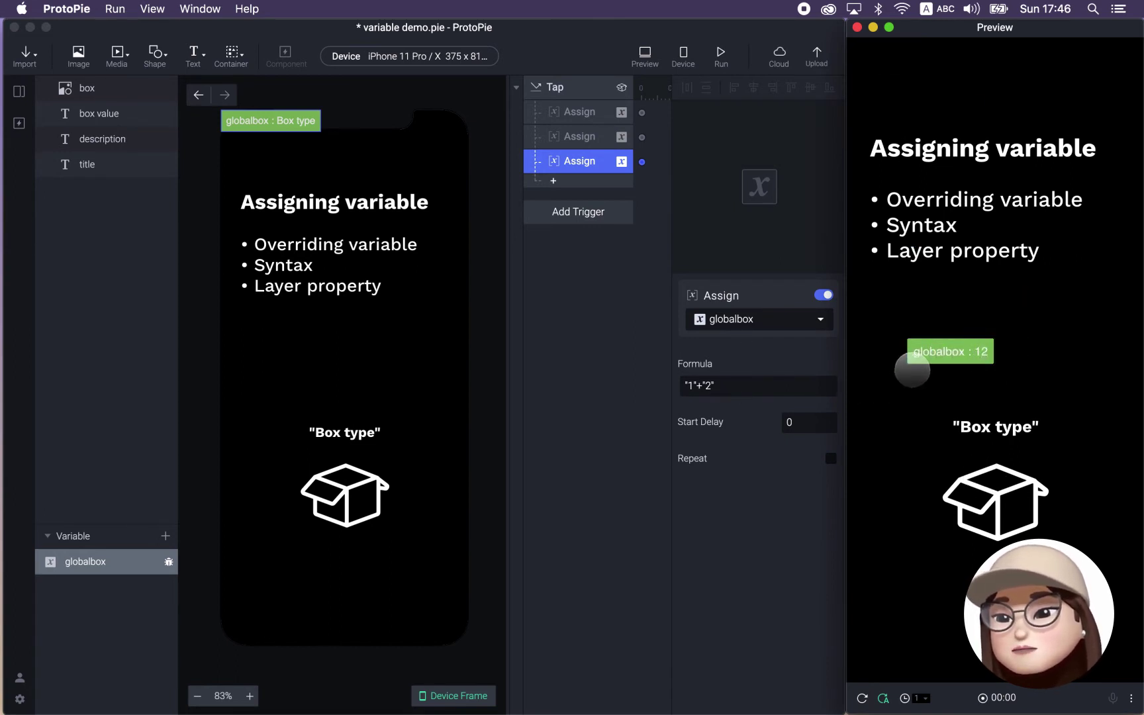
{"action": "left_click_drag", "start_coordinate": [943, 355], "coordinate": [972, 386]}
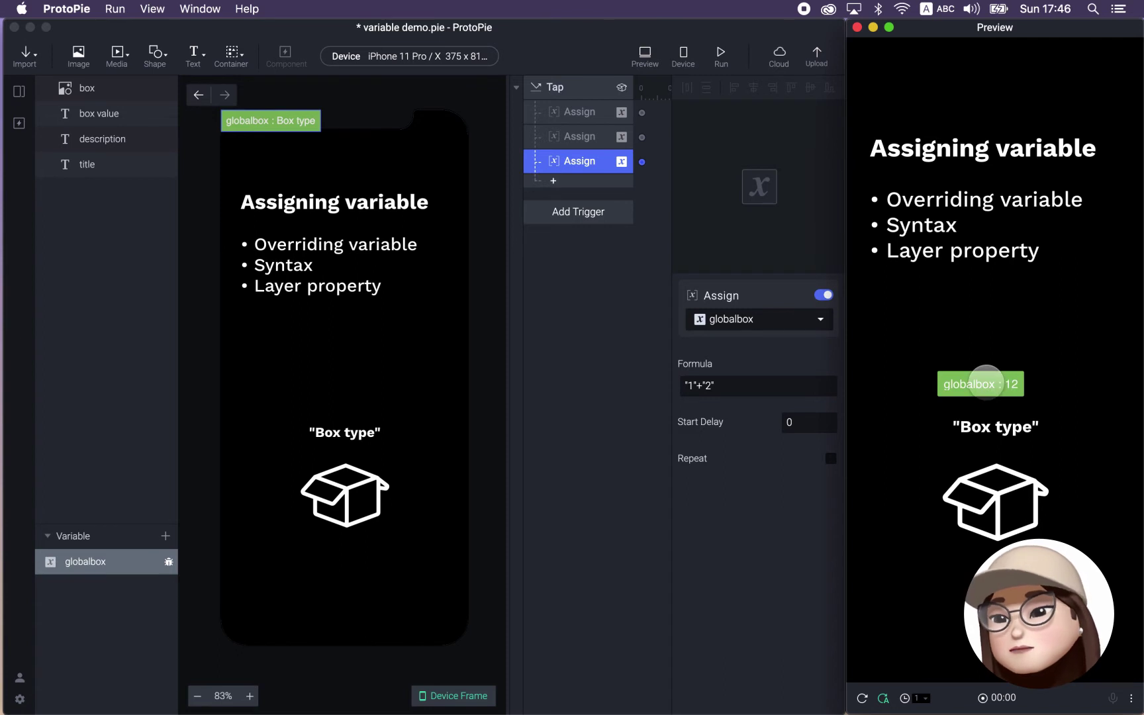
{"action": "left_click", "coordinate": [566, 160]}
{"action": "left_click", "coordinate": [555, 182]}
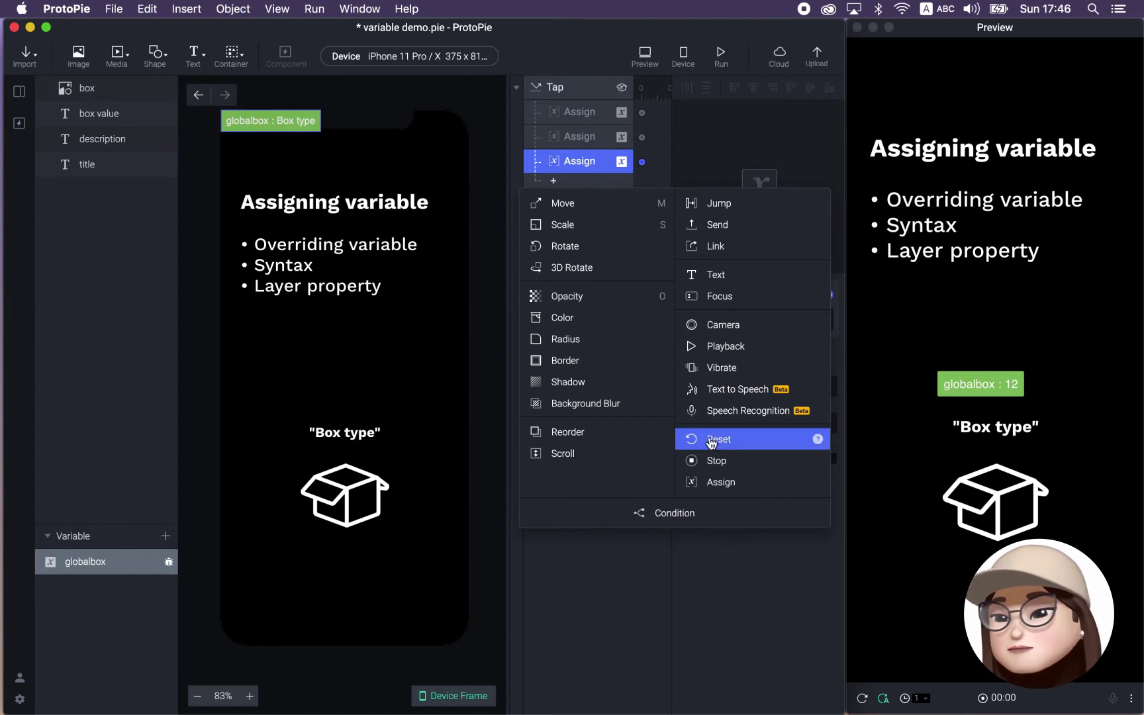
Step: Add a fourth Assign targeting globalbox, copying the "1"+"2" formula
{"action": "left_click", "coordinate": [703, 483]}
{"action": "left_click", "coordinate": [587, 161]}
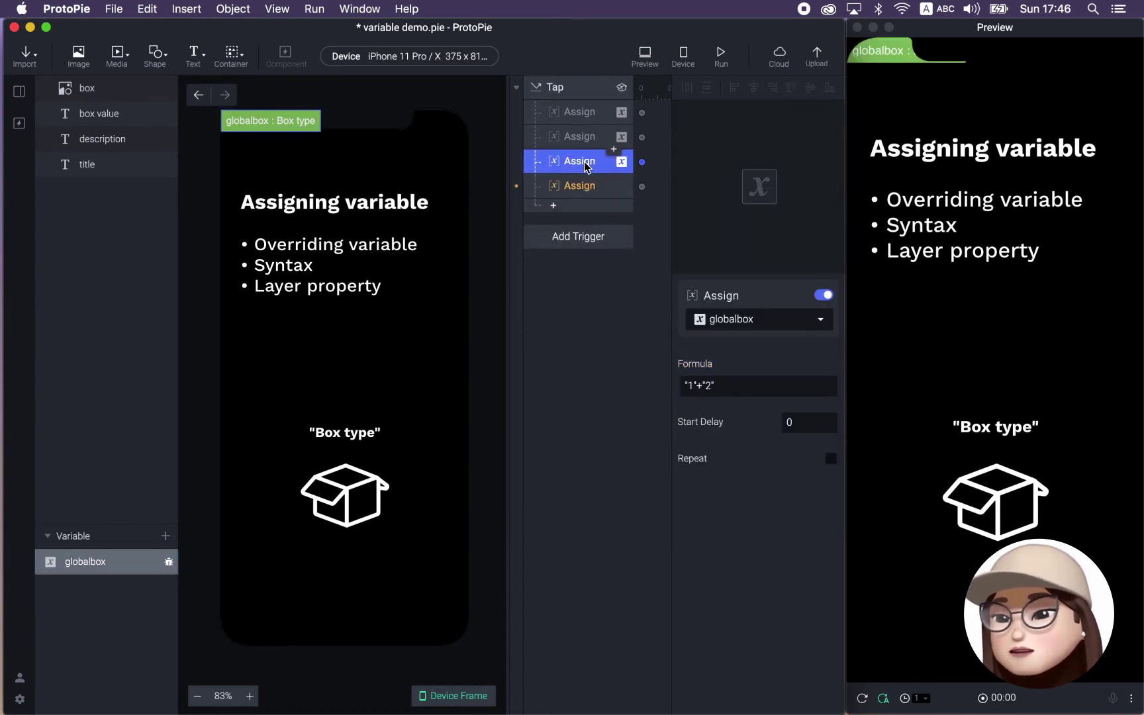
{"action": "left_click_drag", "start_coordinate": [716, 389], "coordinate": [641, 389]}
{"action": "key", "text": "super+c"}
{"action": "left_click", "coordinate": [567, 186]}
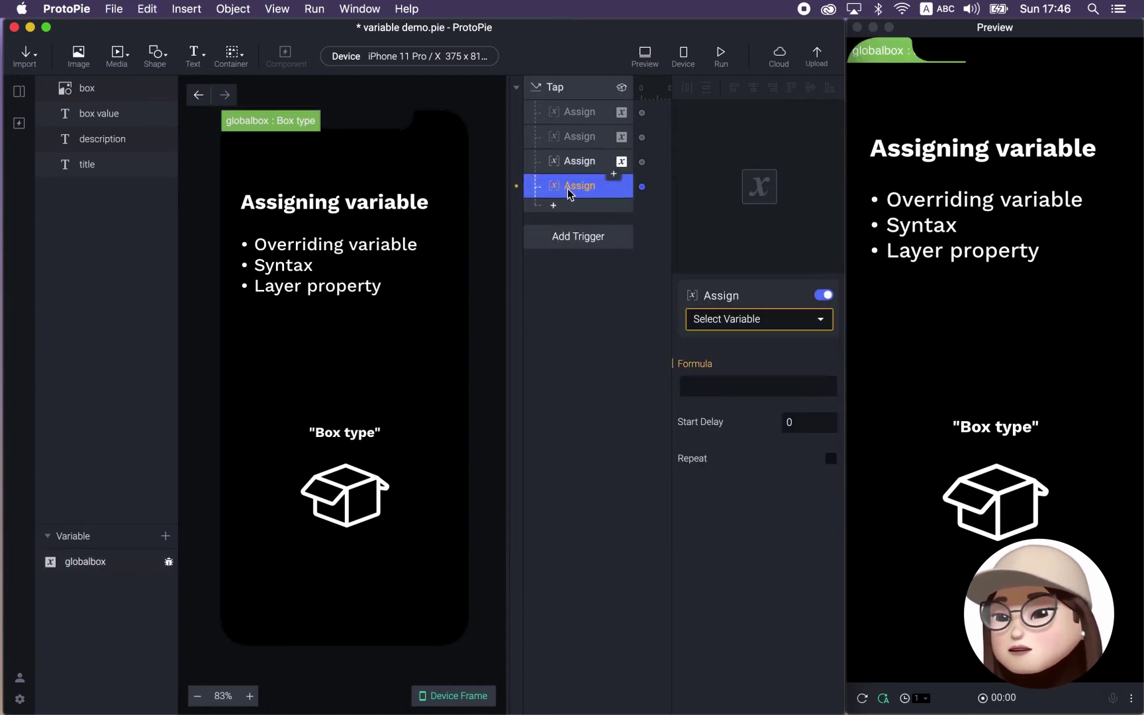
{"action": "left_click", "coordinate": [713, 321]}
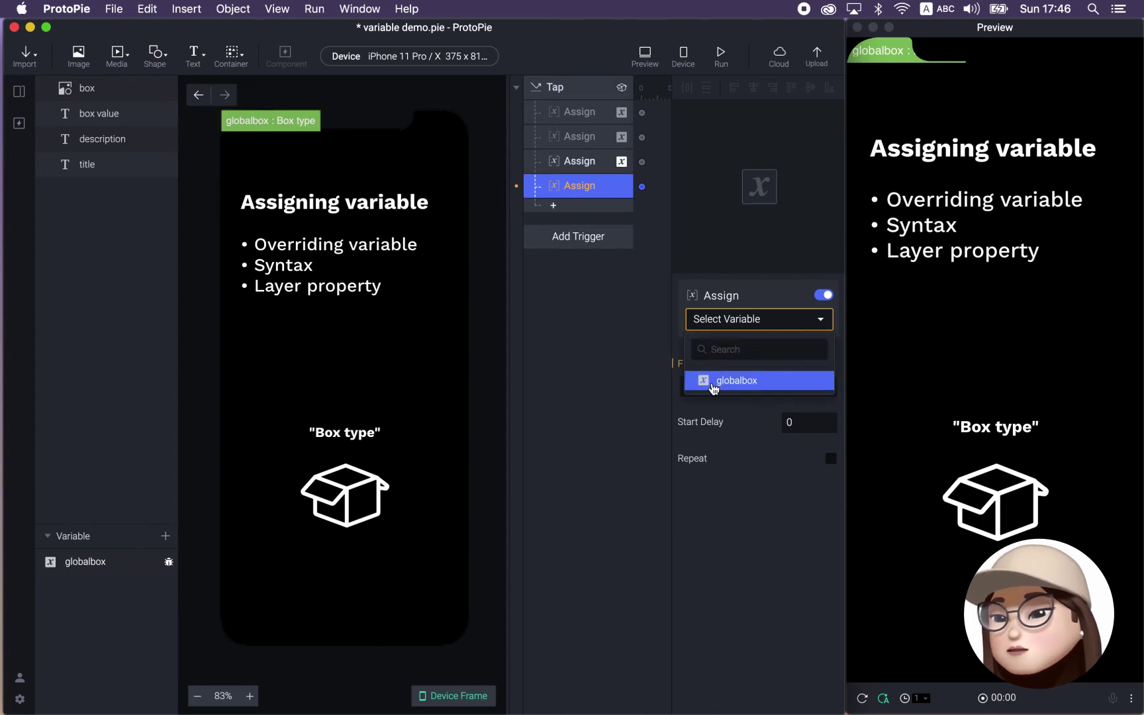
{"action": "left_click", "coordinate": [712, 378]}
Step: Paste and edit the fourth Assign's formula into "hello"+2
{"action": "left_click", "coordinate": [705, 385]}
{"action": "key", "text": "super+v"}
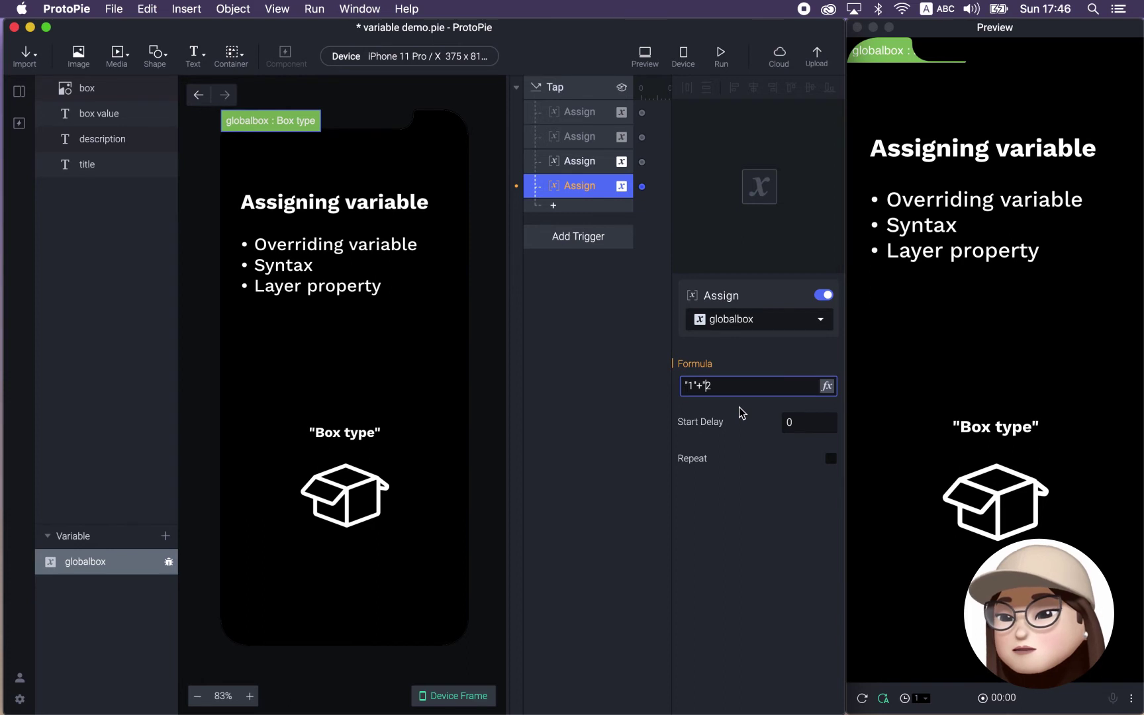
{"action": "key", "text": "BackSpace"}
{"action": "key", "text": "Left"}
{"action": "key", "text": "Left"}
{"action": "key", "text": "Left"}
{"action": "key", "text": "BackSpace"}
{"action": "type", "text": "he"}
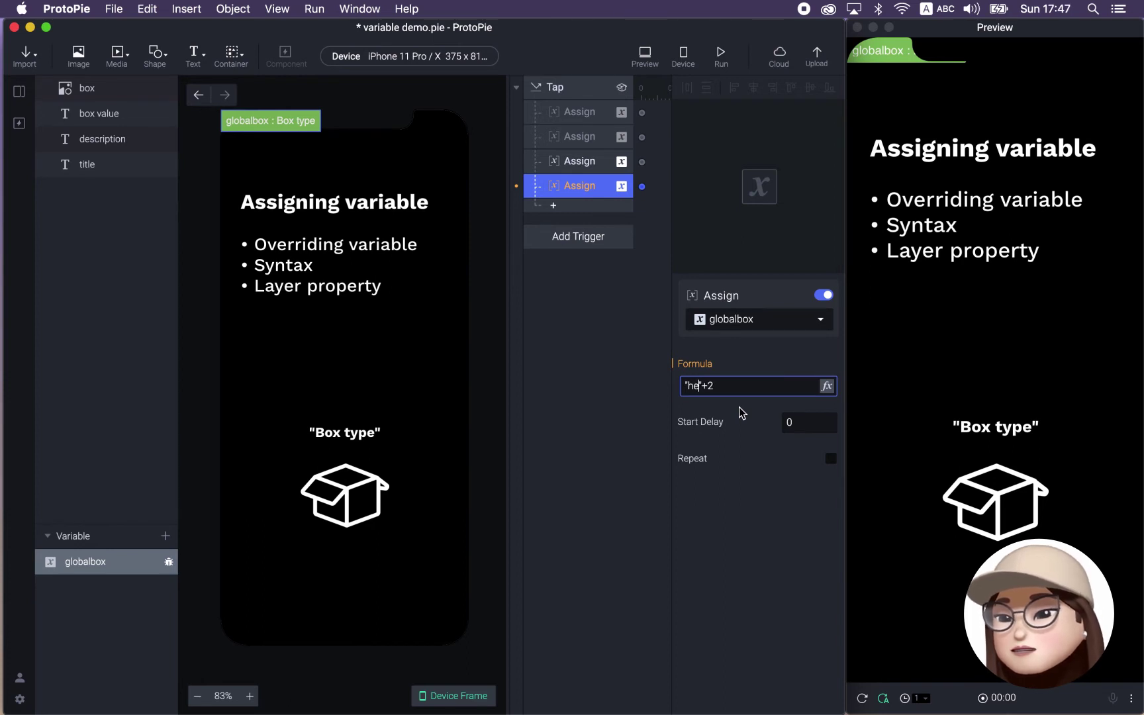
{"action": "type", "text": "llo"}
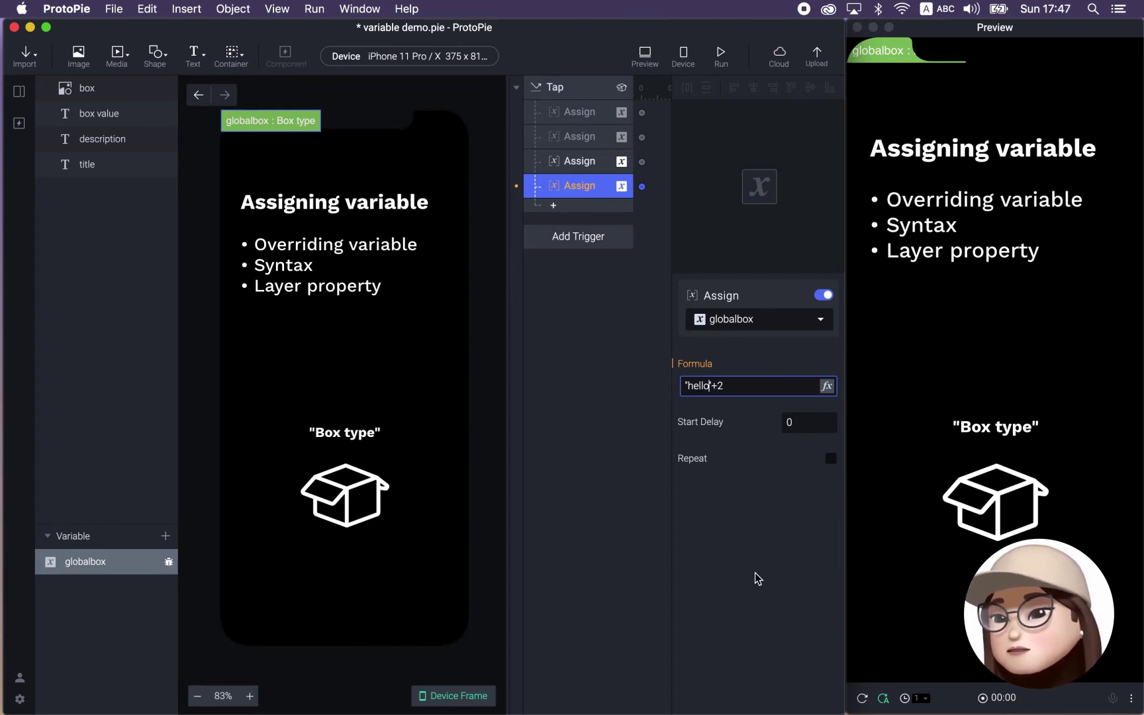
{"action": "left_click", "coordinate": [739, 260]}
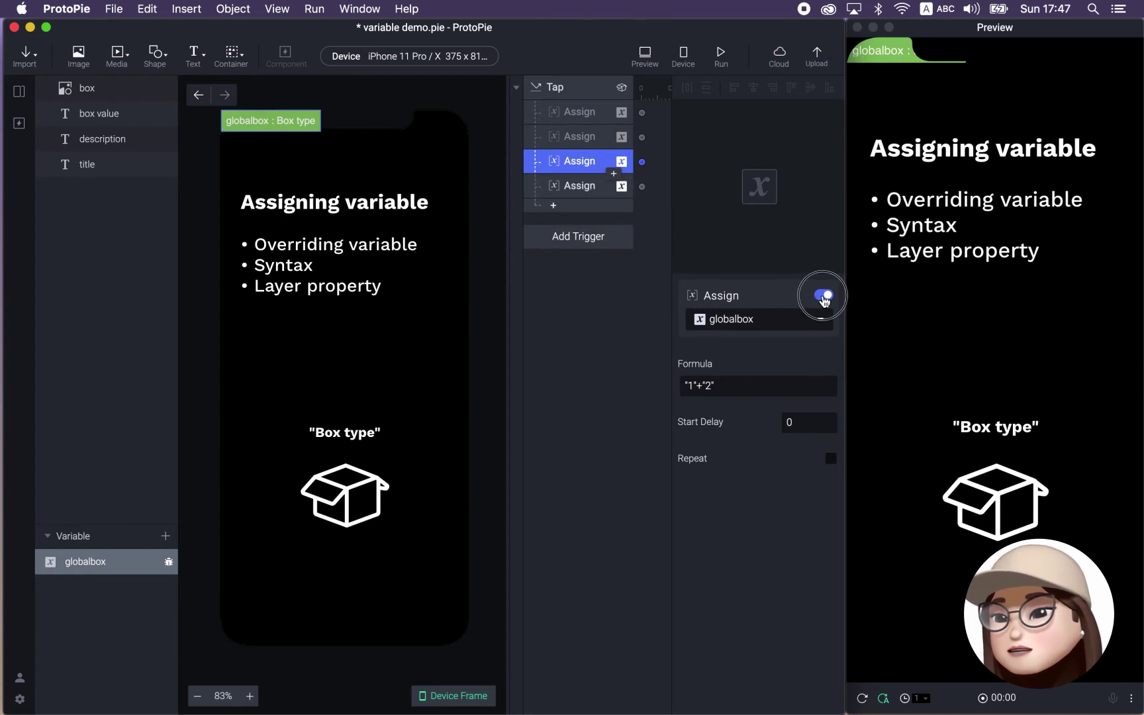
Step: Add a space after hello and test "hello "+2 in the preview
{"action": "left_click", "coordinate": [975, 45]}
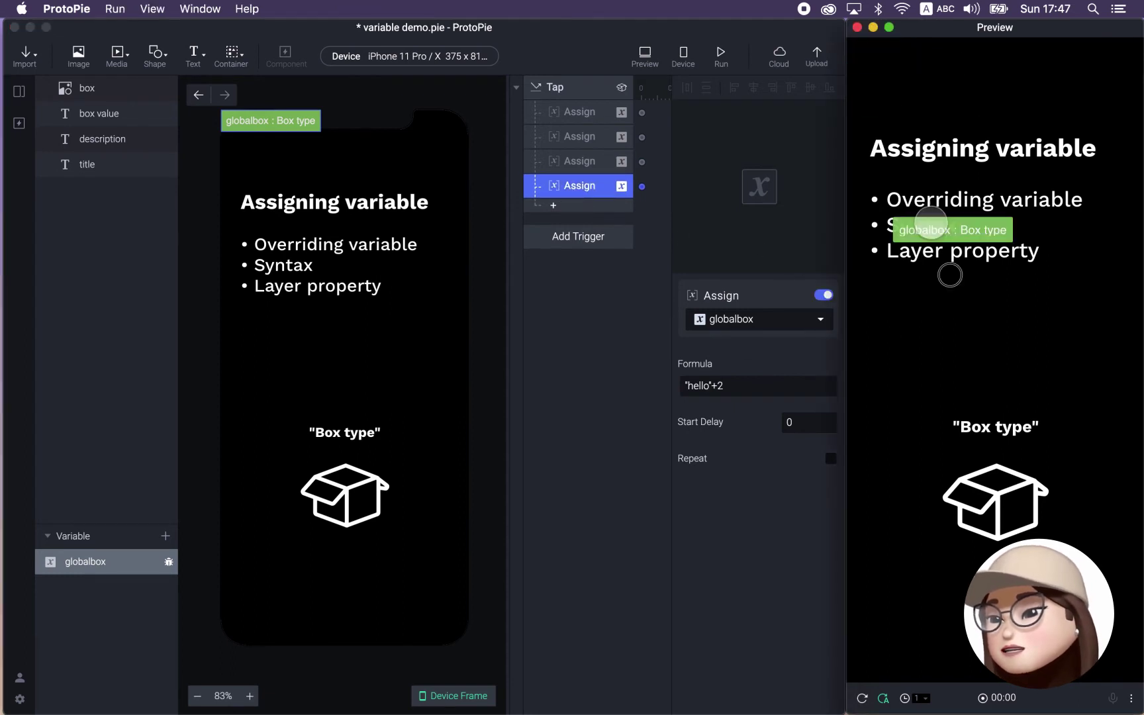
{"action": "left_click", "coordinate": [970, 487]}
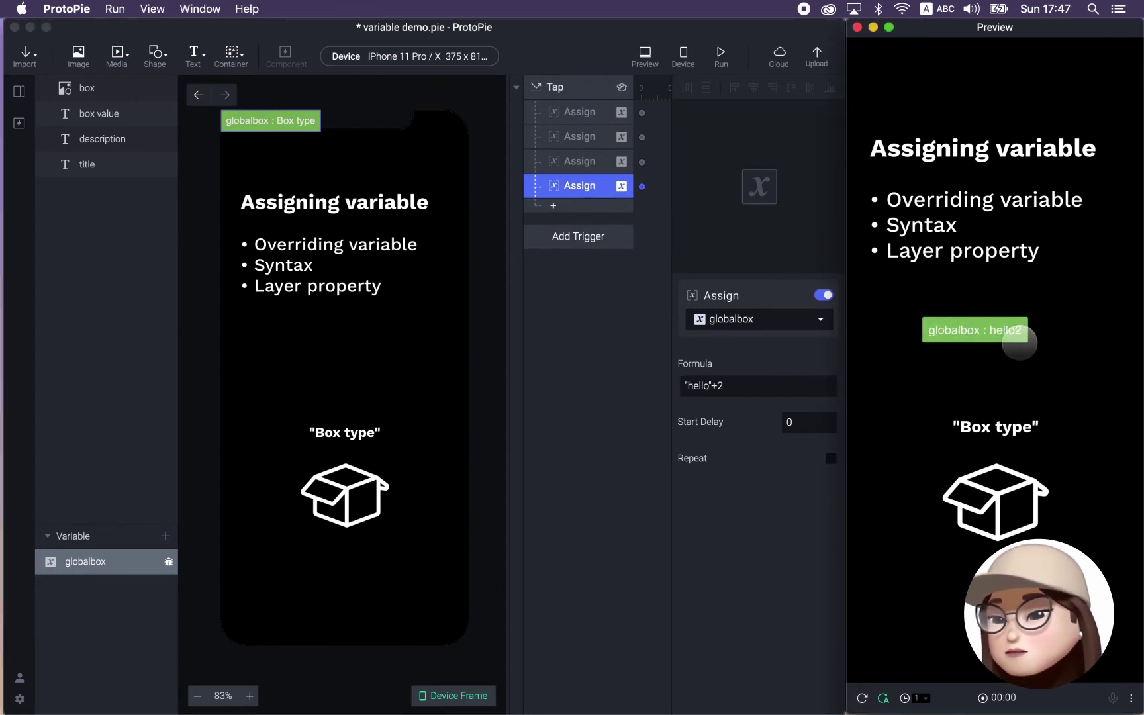
{"action": "left_click", "coordinate": [590, 188]}
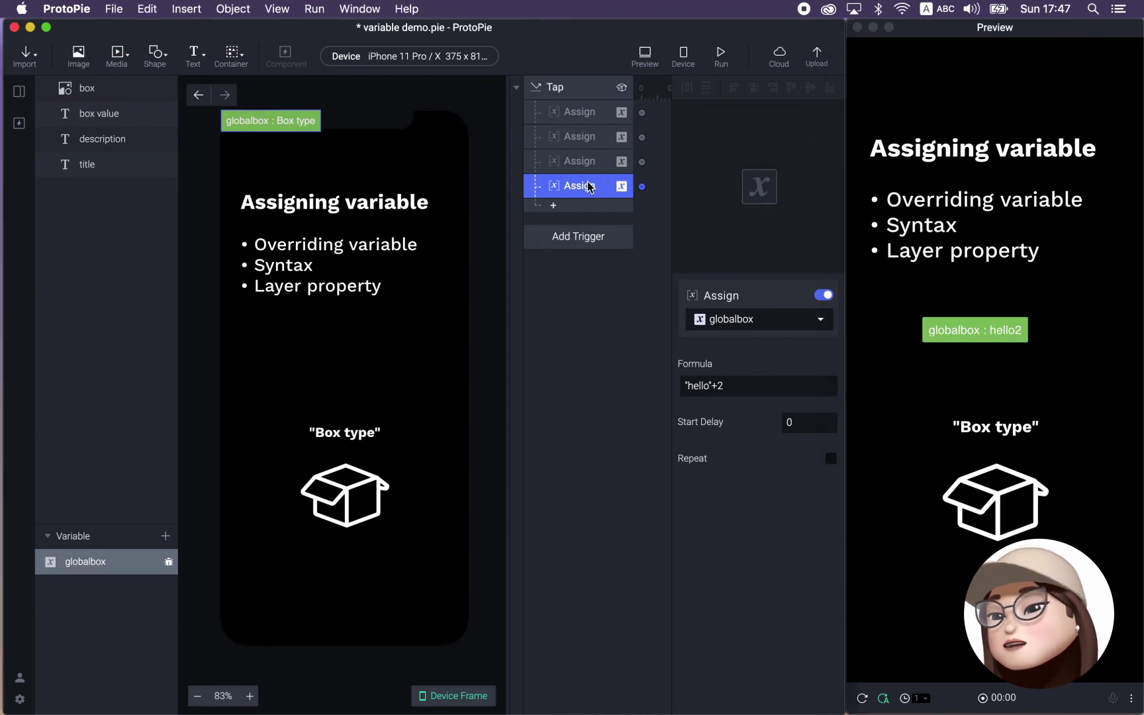
{"action": "left_click", "coordinate": [707, 385]}
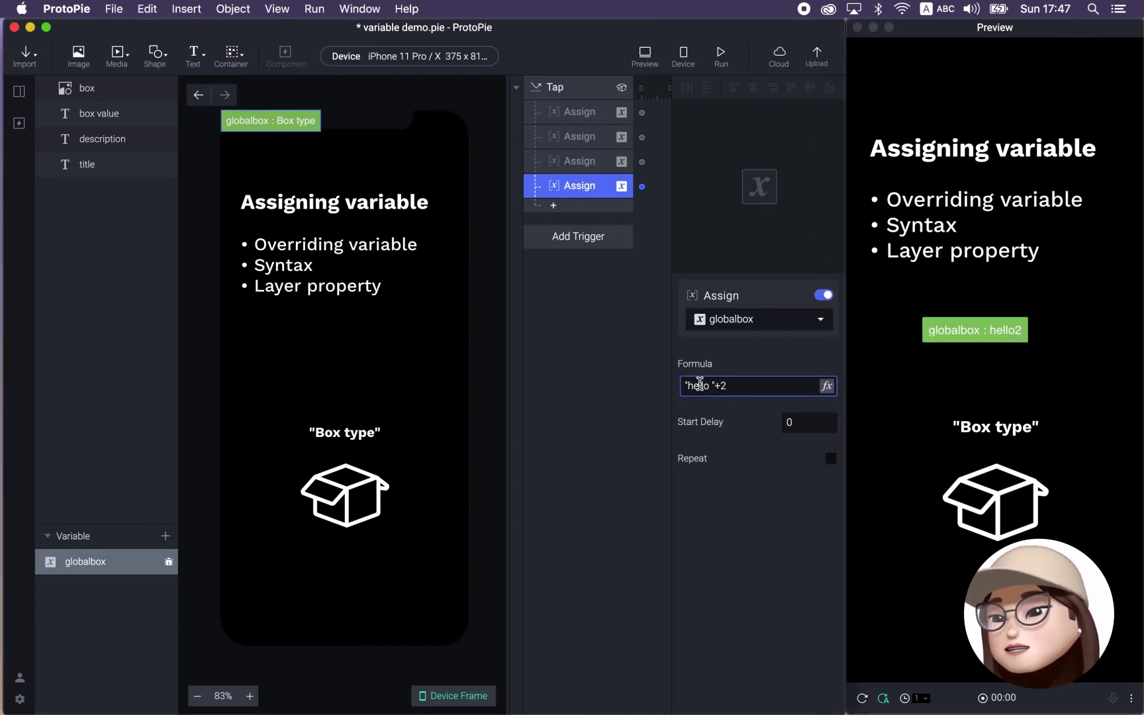
{"action": "left_click", "coordinate": [966, 386]}
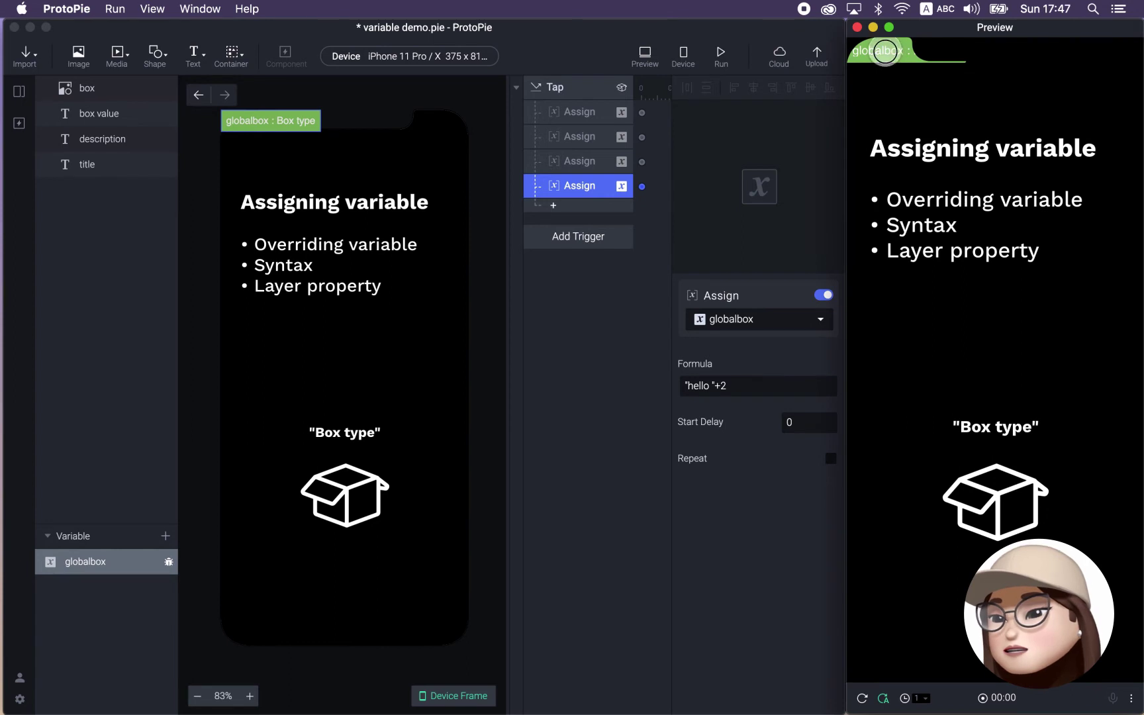
{"action": "left_click_drag", "start_coordinate": [885, 50], "coordinate": [955, 395]}
{"action": "left_click", "coordinate": [997, 487]}
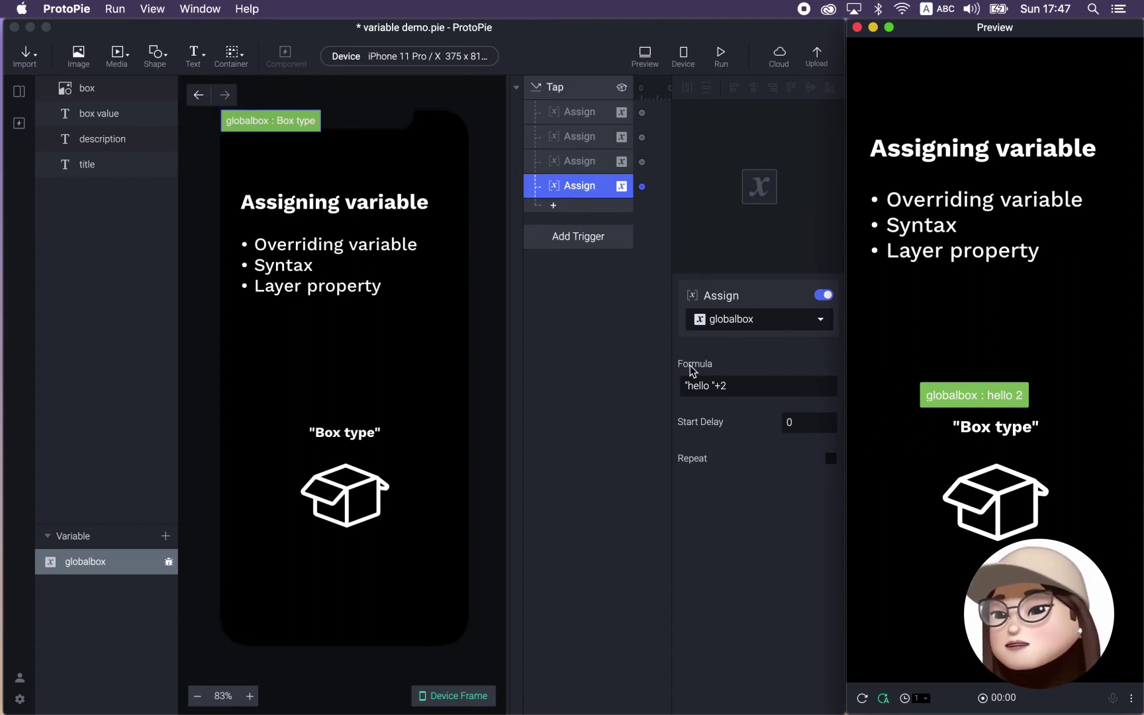
Step: Switch the fourth Assign response off
{"action": "left_click", "coordinate": [744, 382]}
{"action": "left_click", "coordinate": [578, 185]}
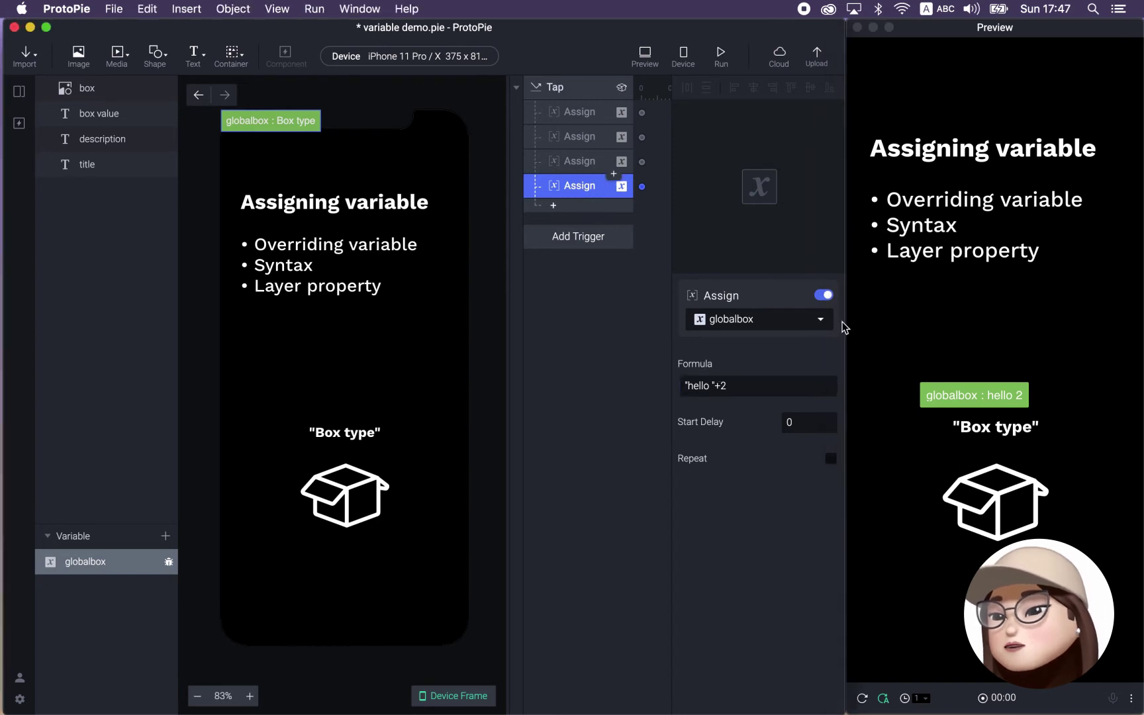
{"action": "left_click", "coordinate": [822, 296]}
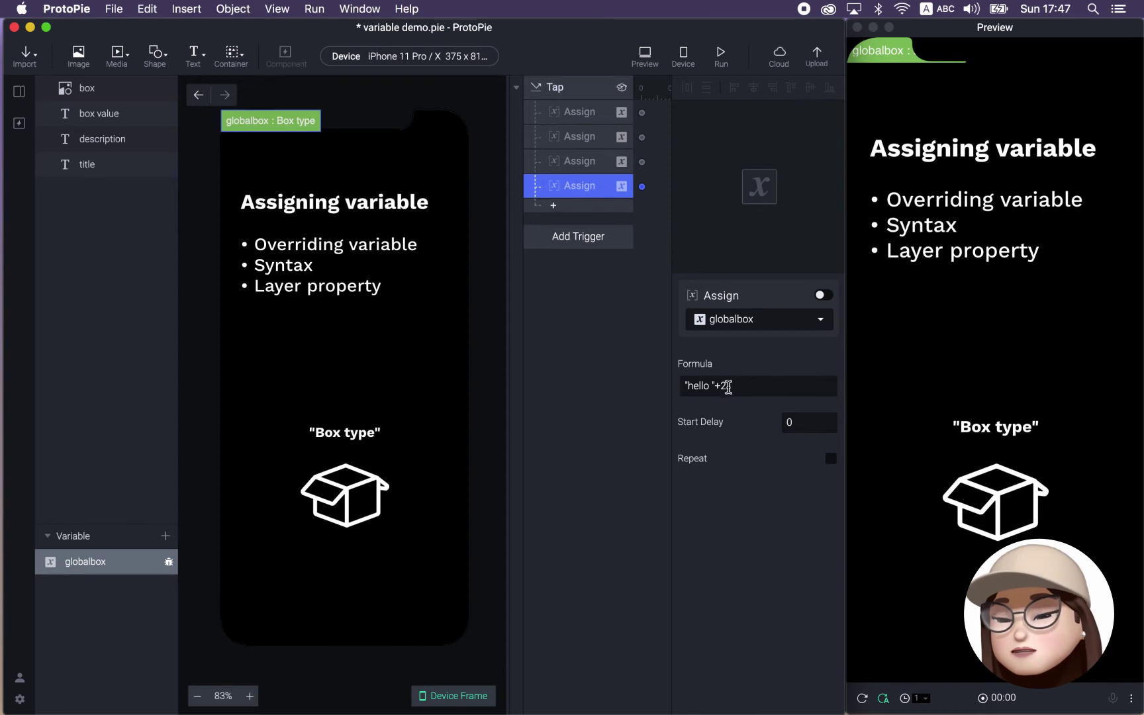
Step: Add a fifth Assign response targeting globalbox
{"action": "left_click", "coordinate": [554, 206]}
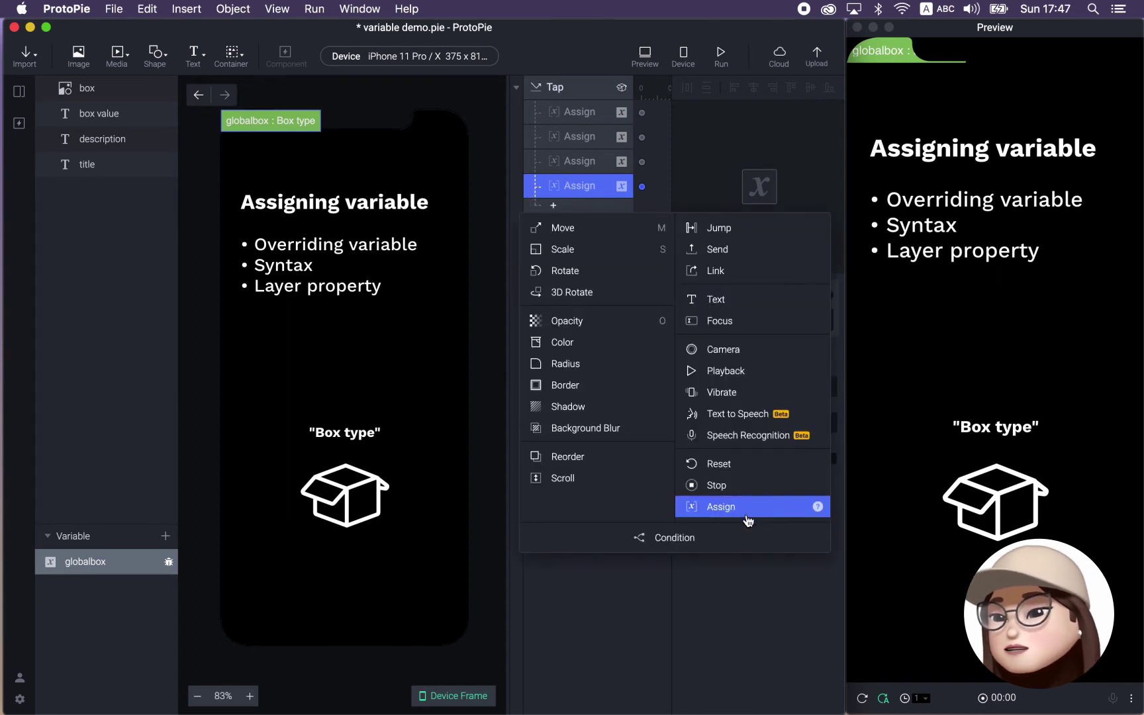
{"action": "left_click", "coordinate": [725, 507]}
{"action": "left_click", "coordinate": [748, 321]}
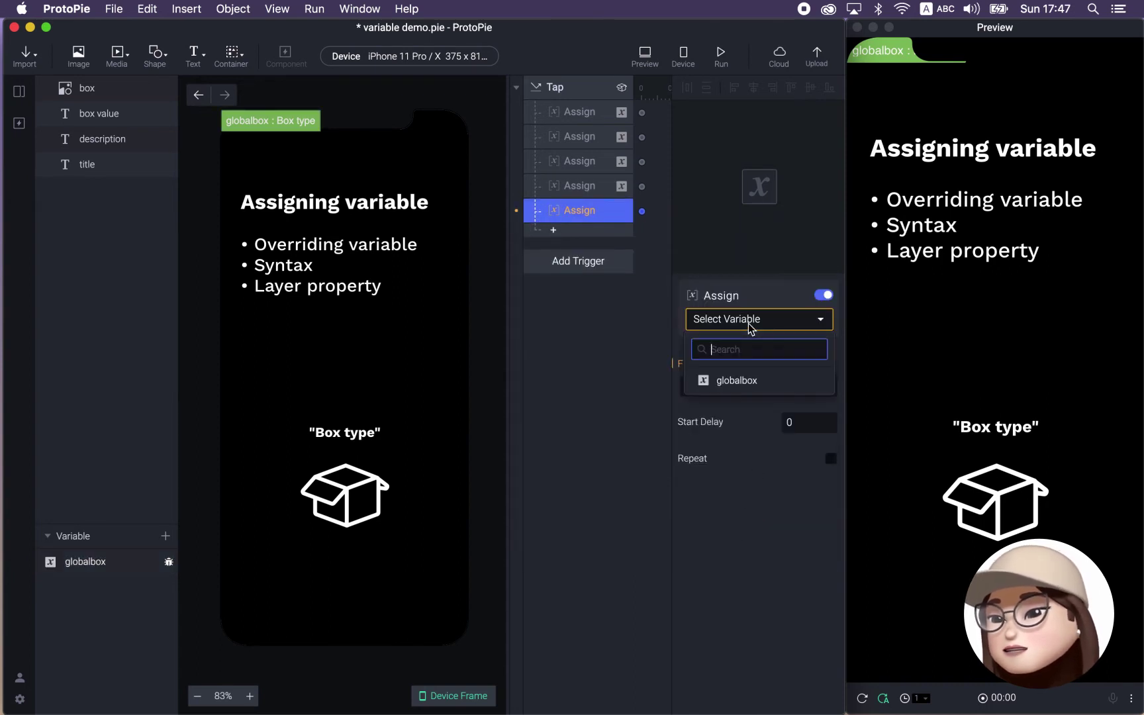
{"action": "left_click", "coordinate": [728, 383]}
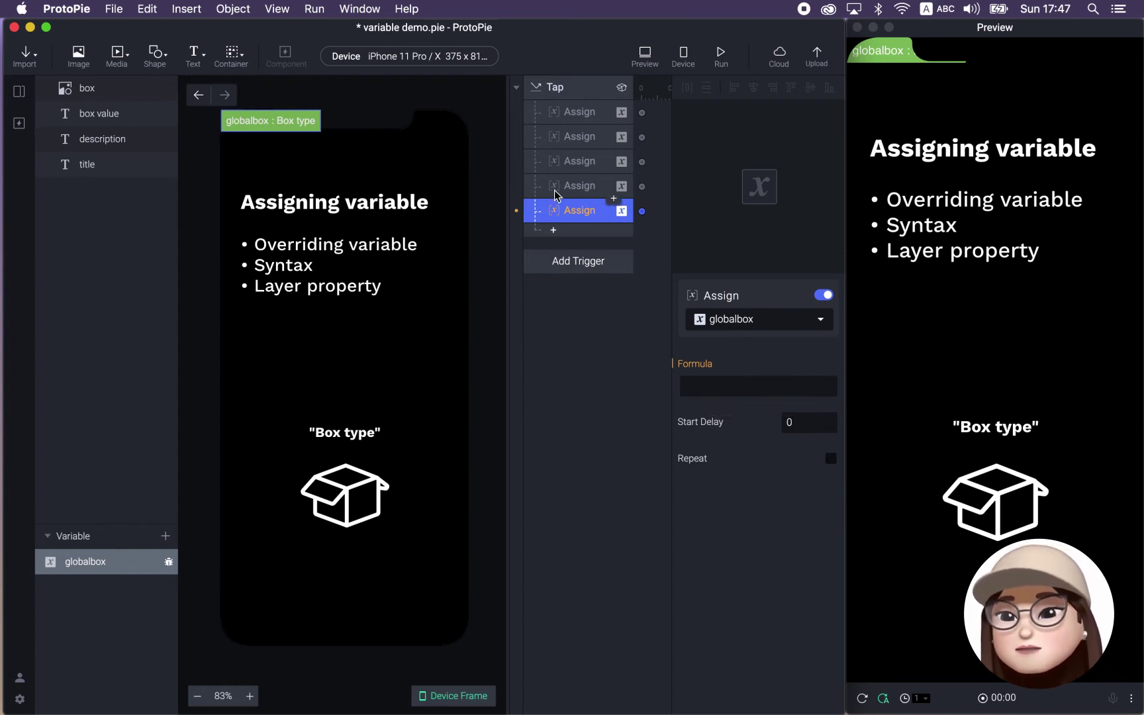
{"action": "left_click_drag", "start_coordinate": [566, 178], "coordinate": [570, 165]}
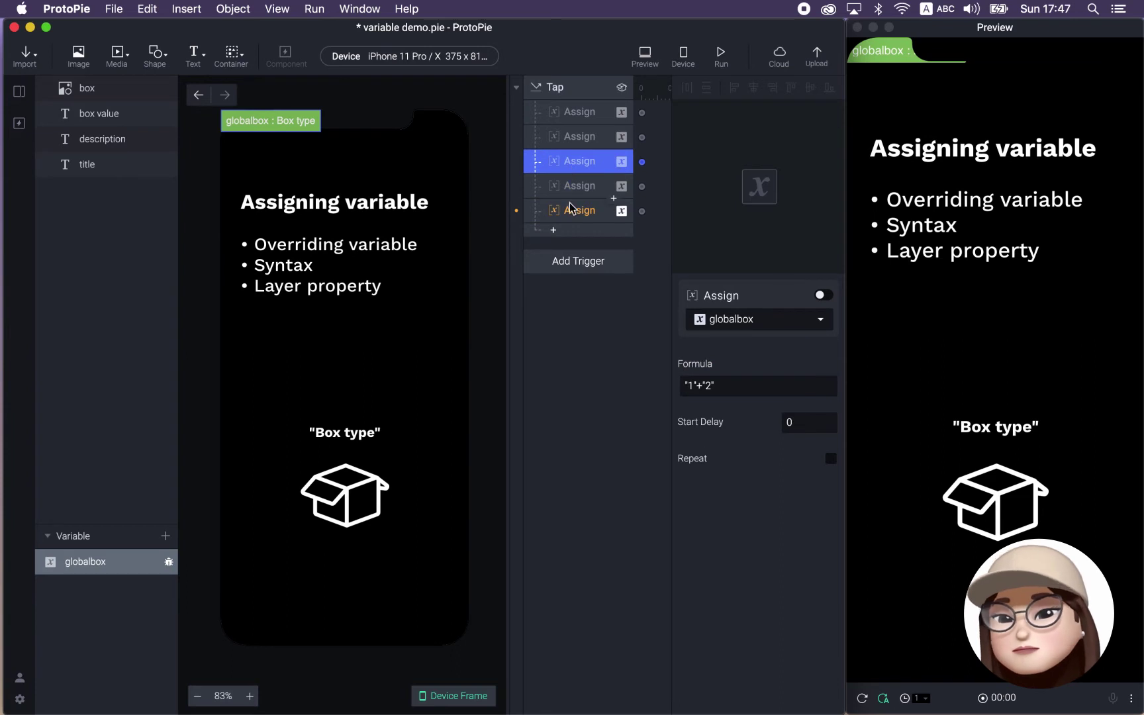
{"action": "left_click", "coordinate": [569, 204]}
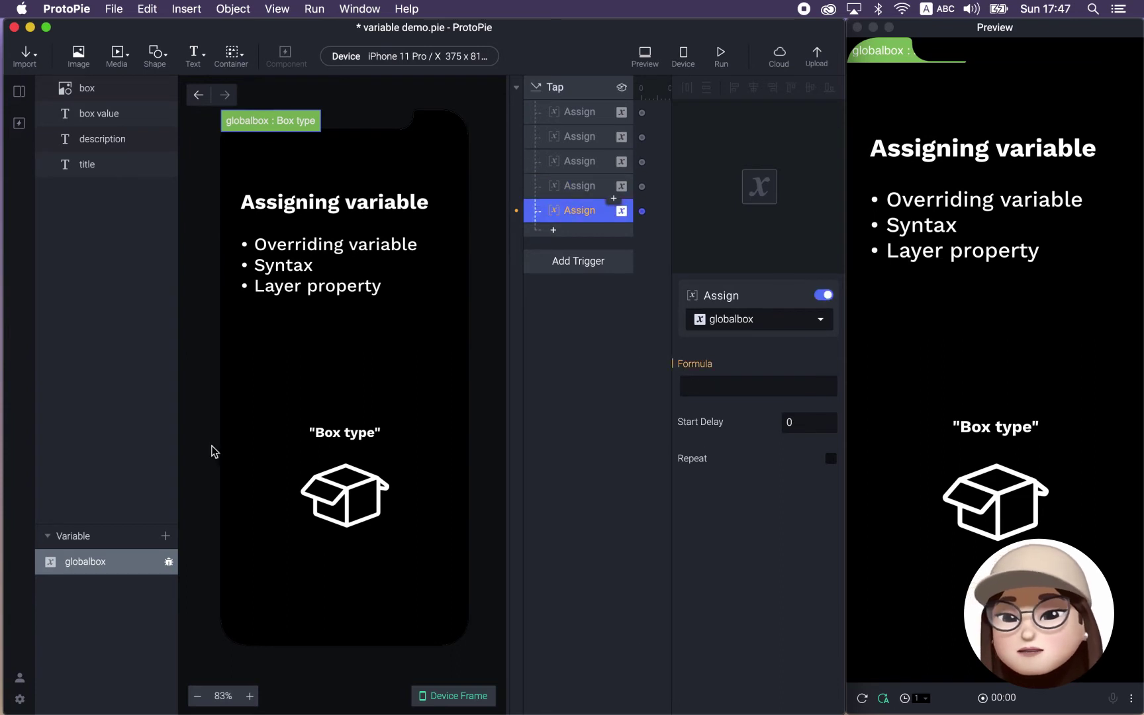
Step: Create a For This Scene variable named localbox with Number value 7
{"action": "left_click", "coordinate": [167, 538]}
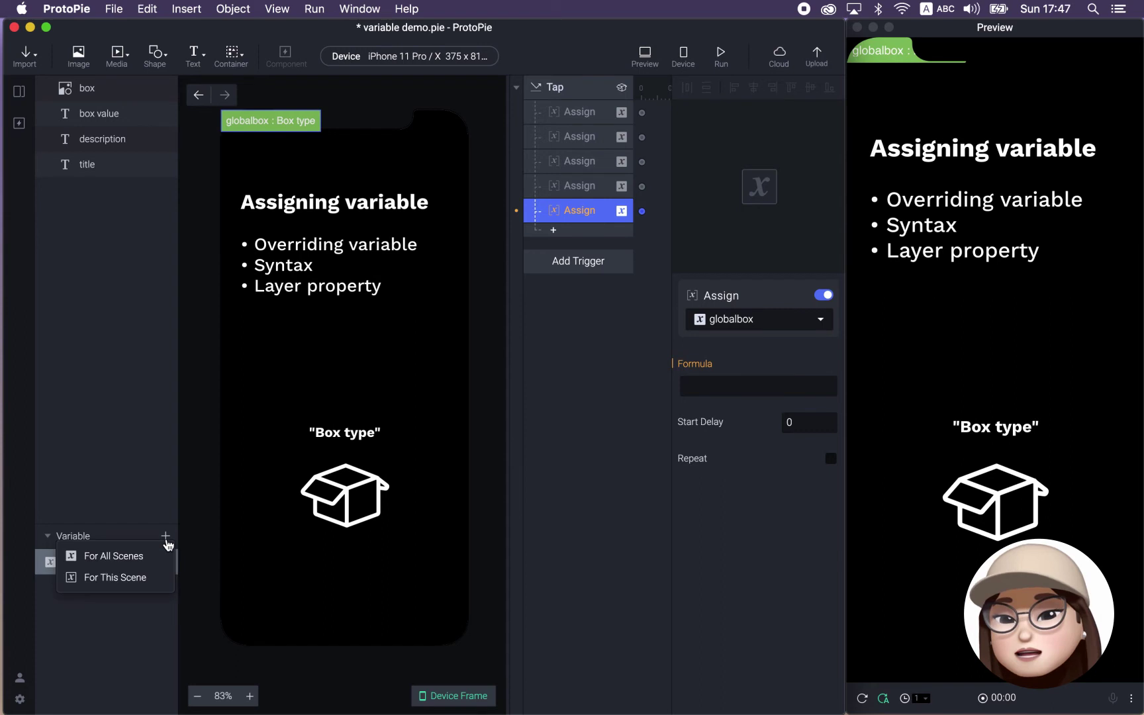
{"action": "left_click", "coordinate": [133, 579]}
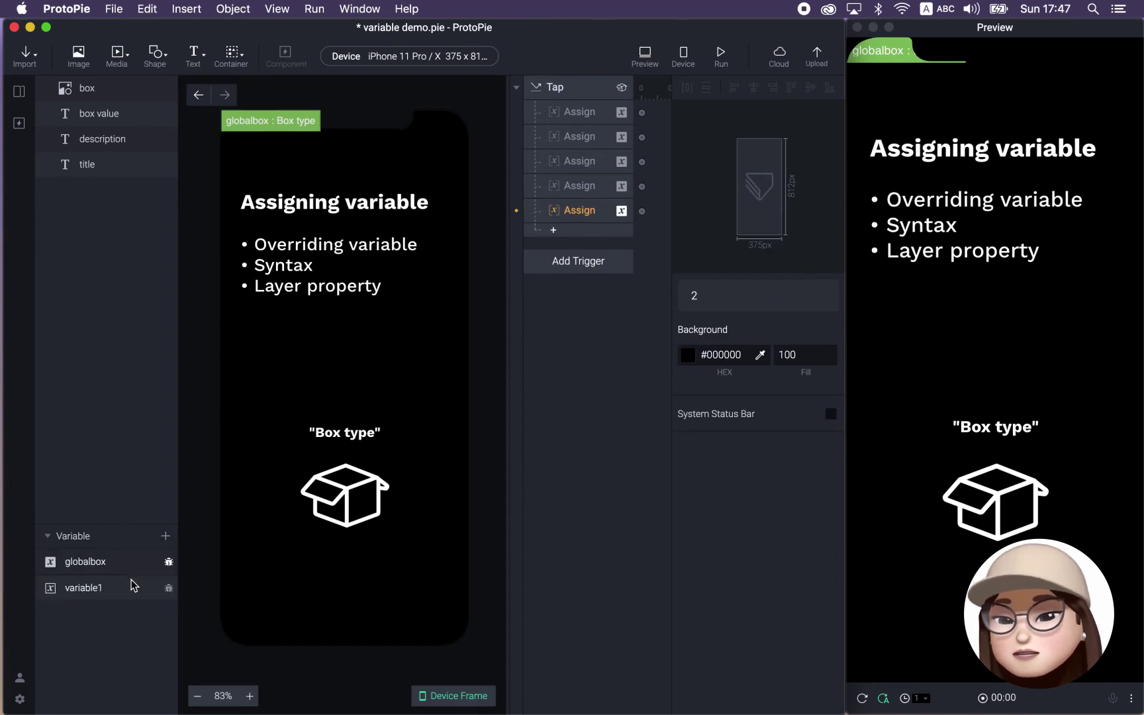
{"action": "double_click", "coordinate": [85, 590]}
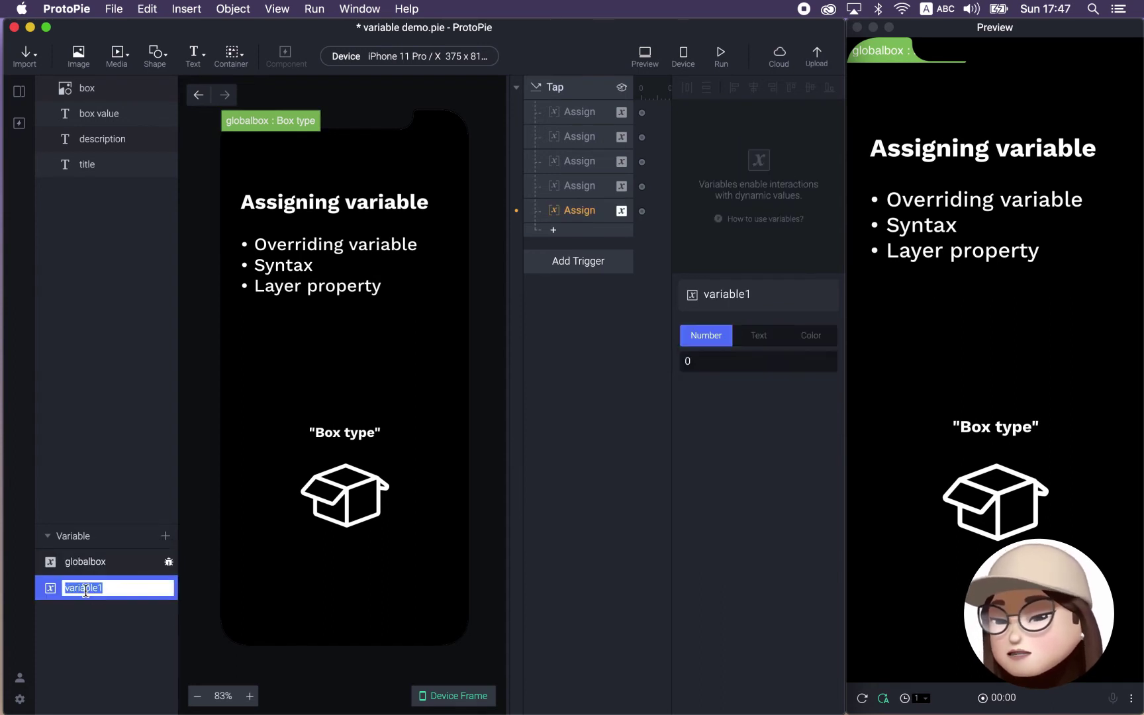
{"action": "key", "text": "BackSpace"}
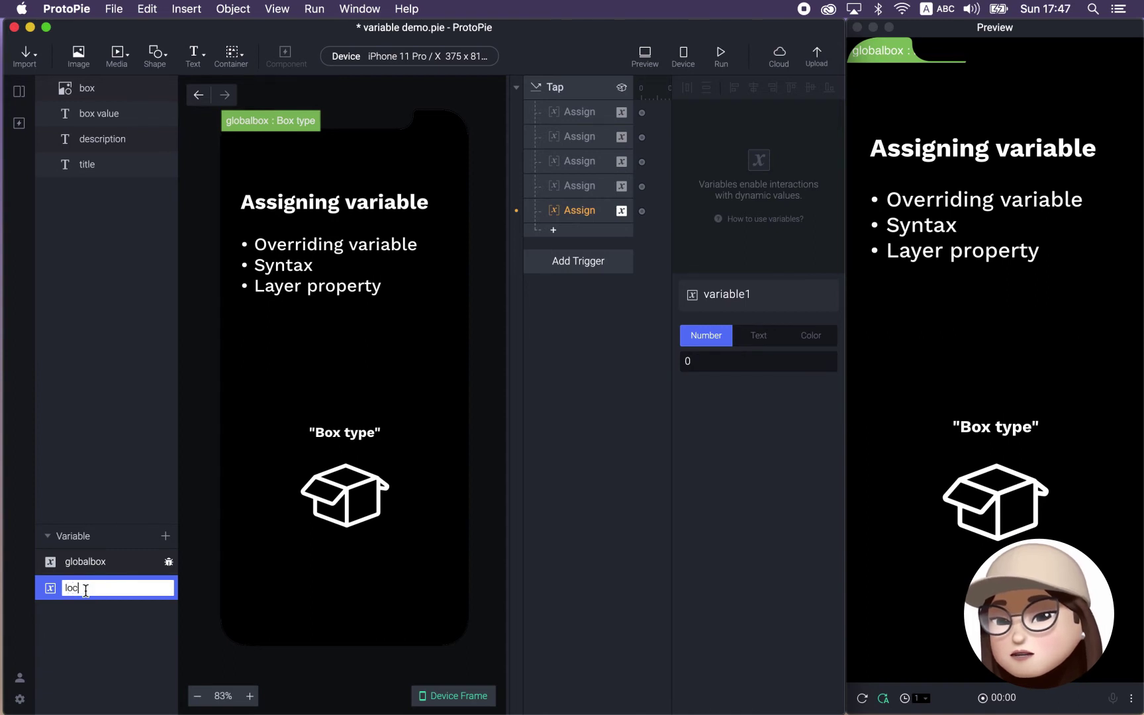
{"action": "type", "text": "localbox"}
{"action": "left_click", "coordinate": [108, 632]}
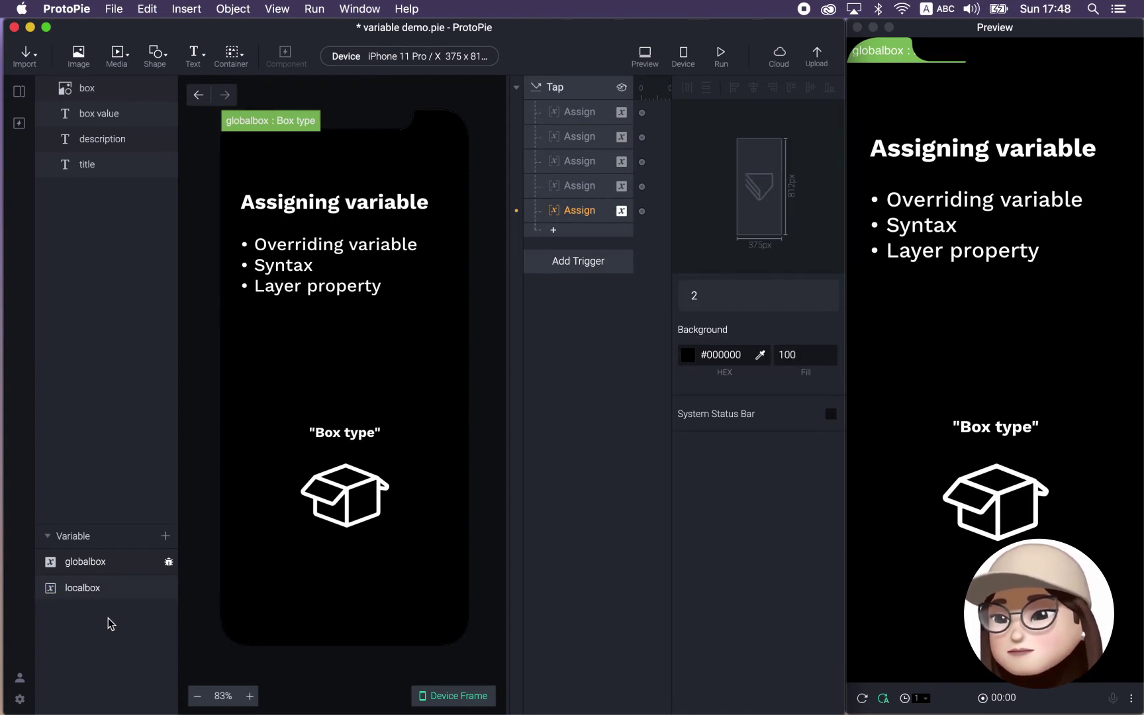
{"action": "left_click", "coordinate": [102, 591]}
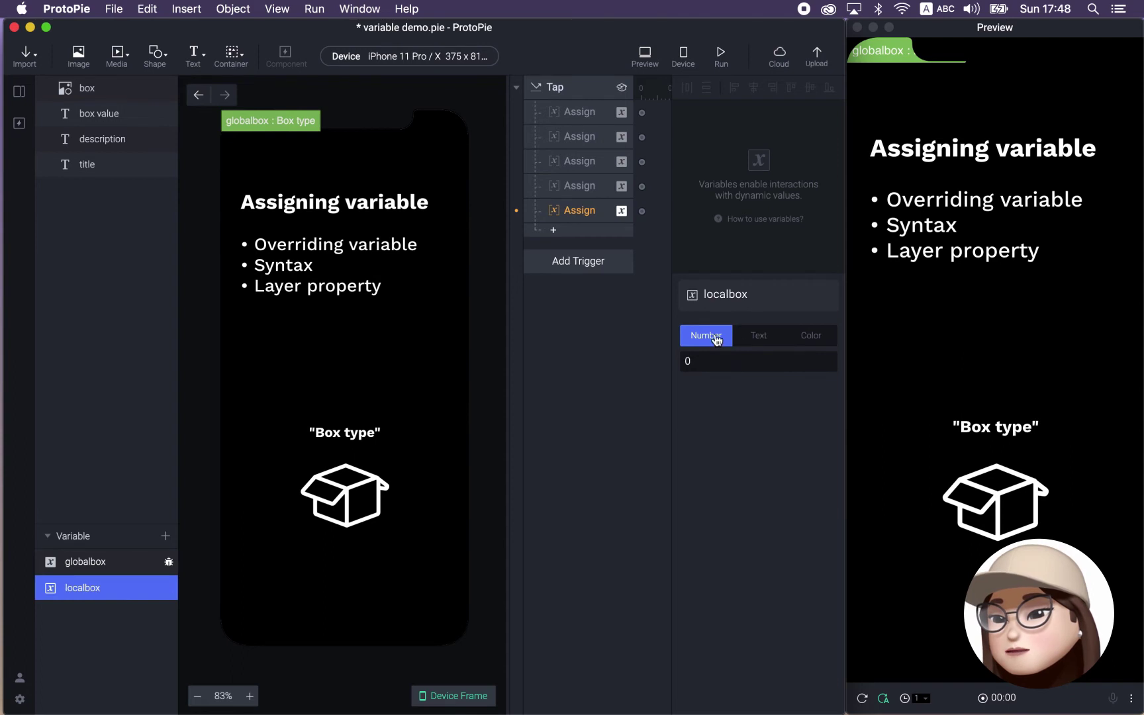
{"action": "left_click", "coordinate": [706, 360]}
{"action": "type", "text": "7"}
{"action": "left_click", "coordinate": [715, 433]}
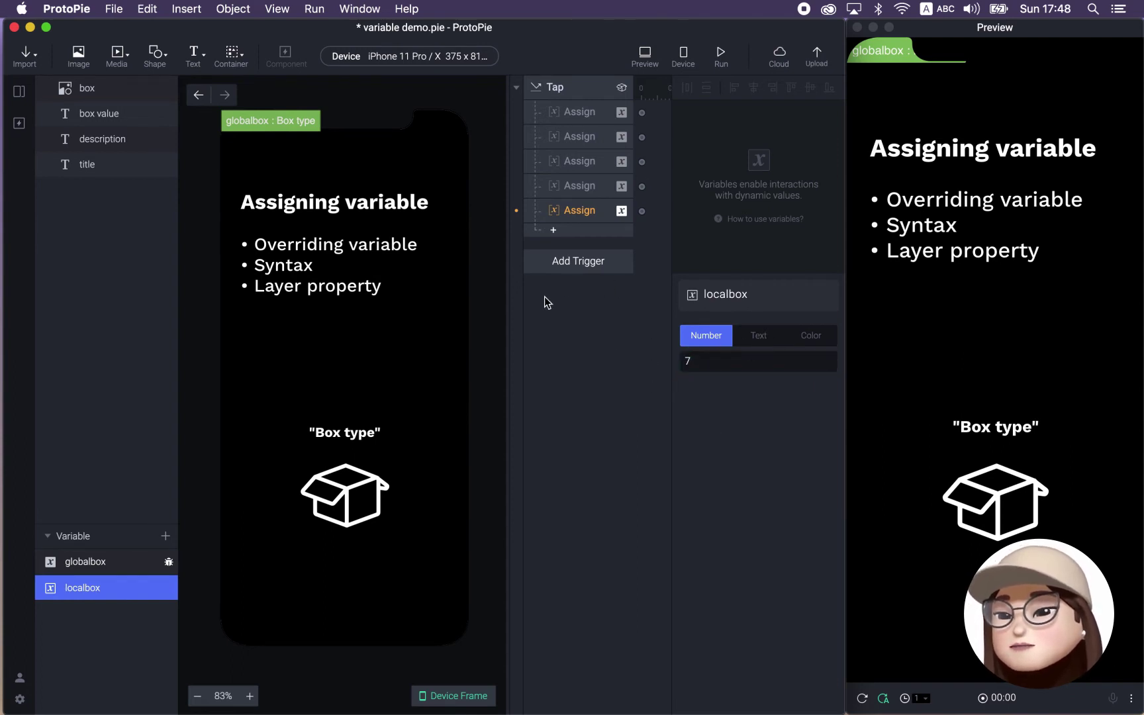
Step: Set the fifth Assign's formula to localbox and tap the box to see globalbox : 7
{"action": "left_click", "coordinate": [572, 209]}
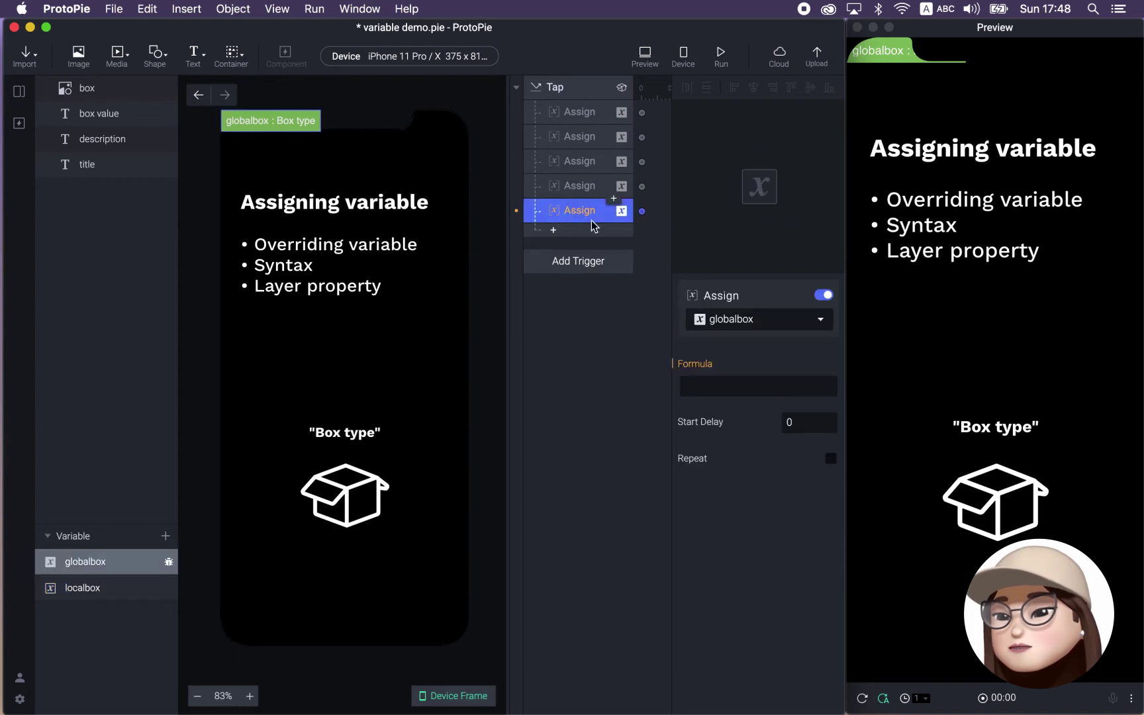
{"action": "left_click", "coordinate": [719, 386]}
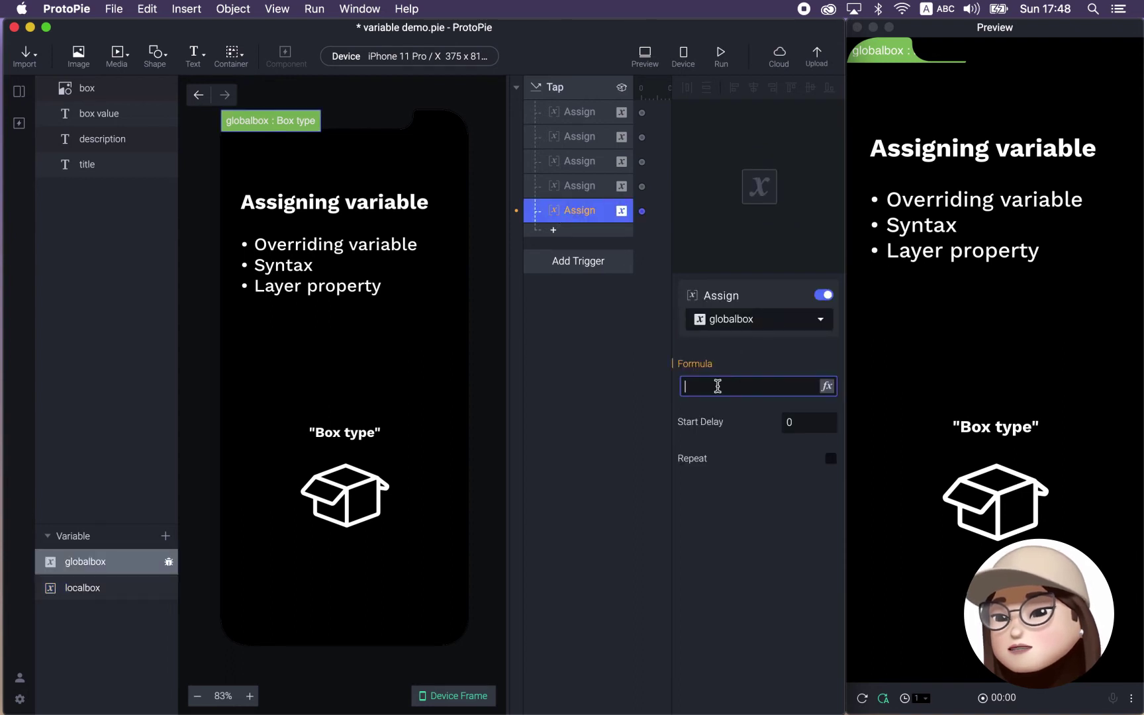
{"action": "left_click", "coordinate": [830, 389]}
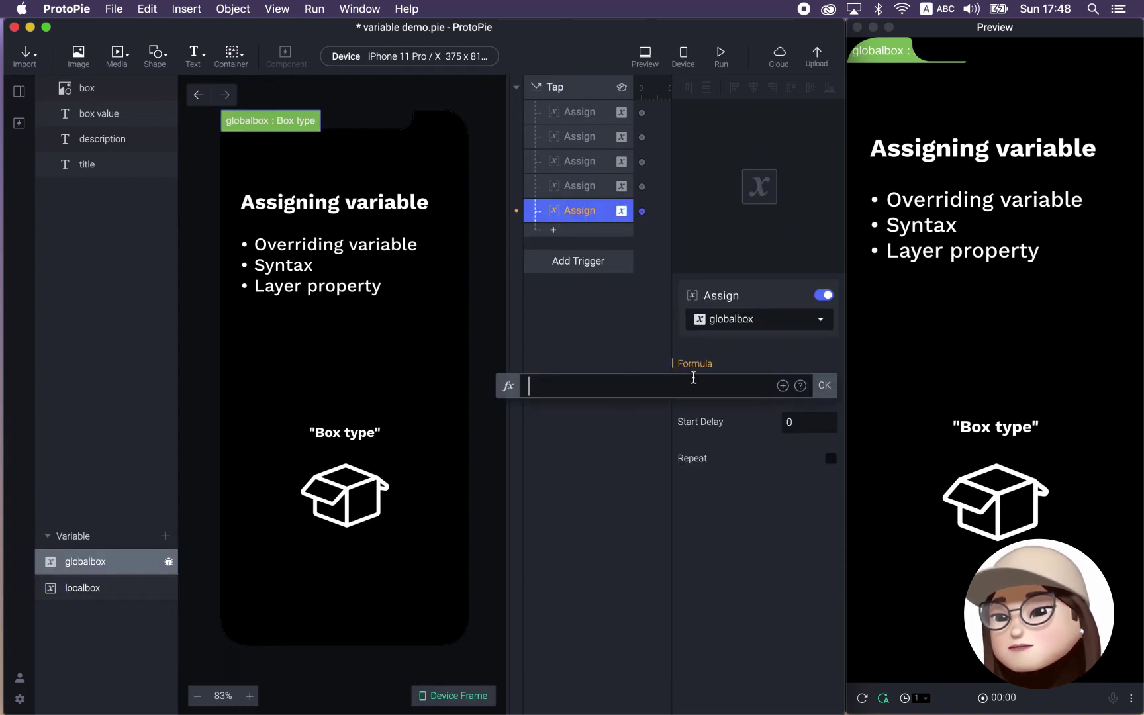
{"action": "left_click", "coordinate": [782, 386]}
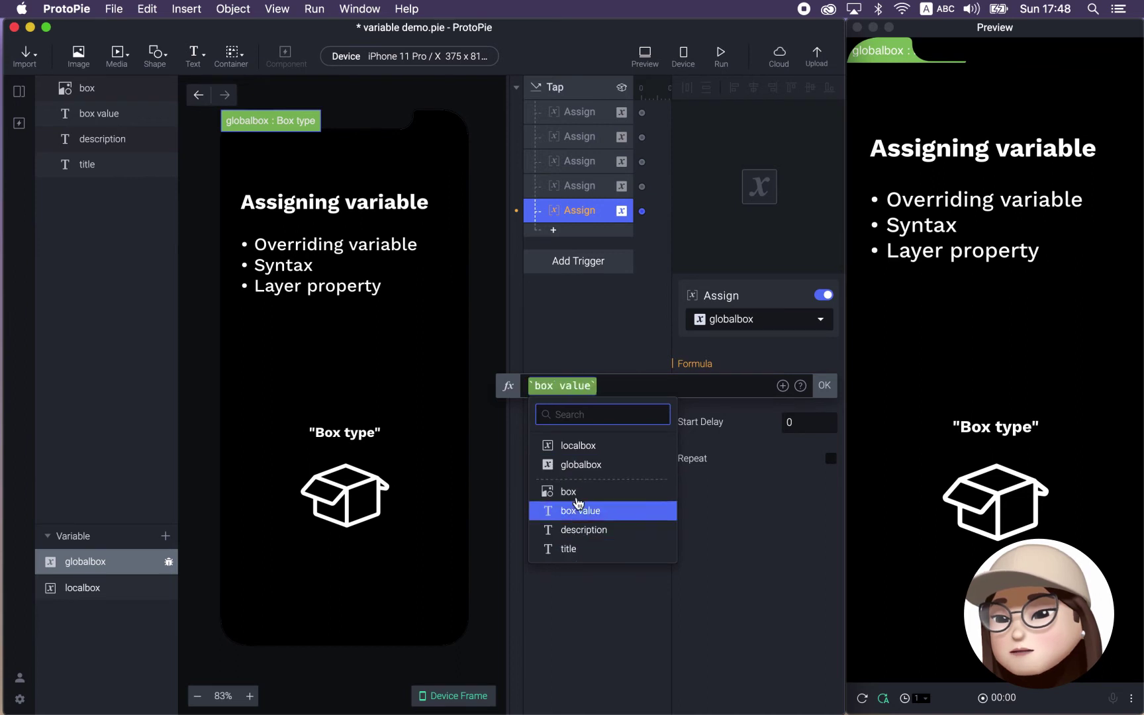
{"action": "left_click", "coordinate": [589, 448]}
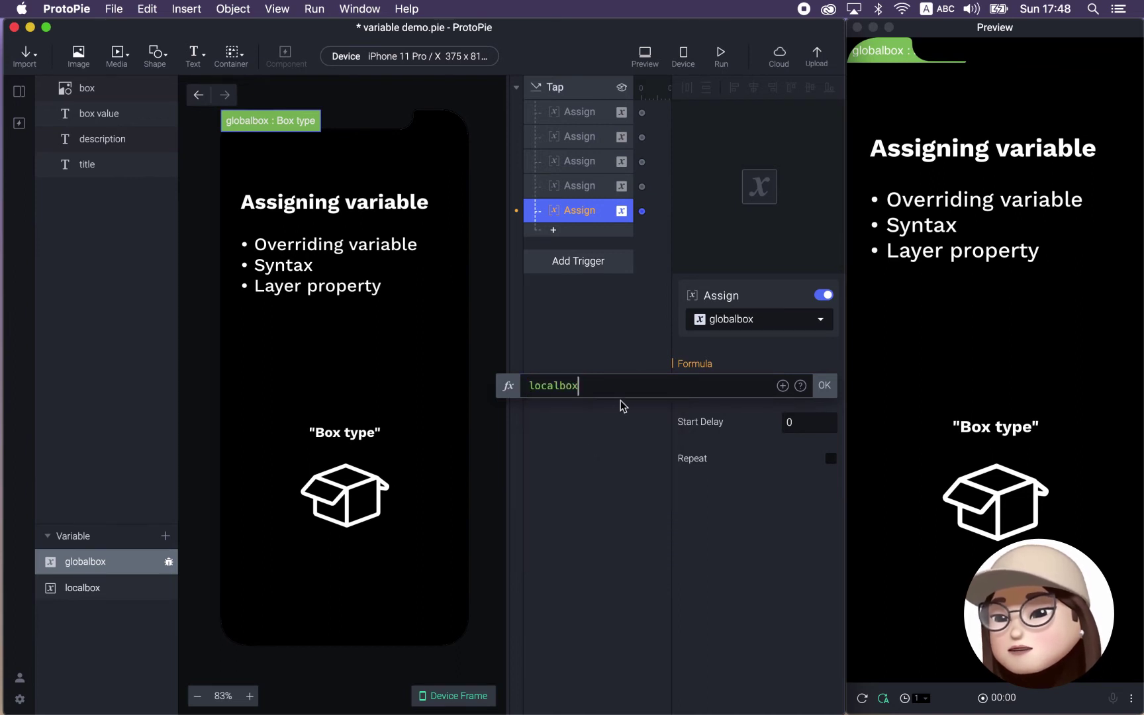
{"action": "left_click", "coordinate": [825, 387]}
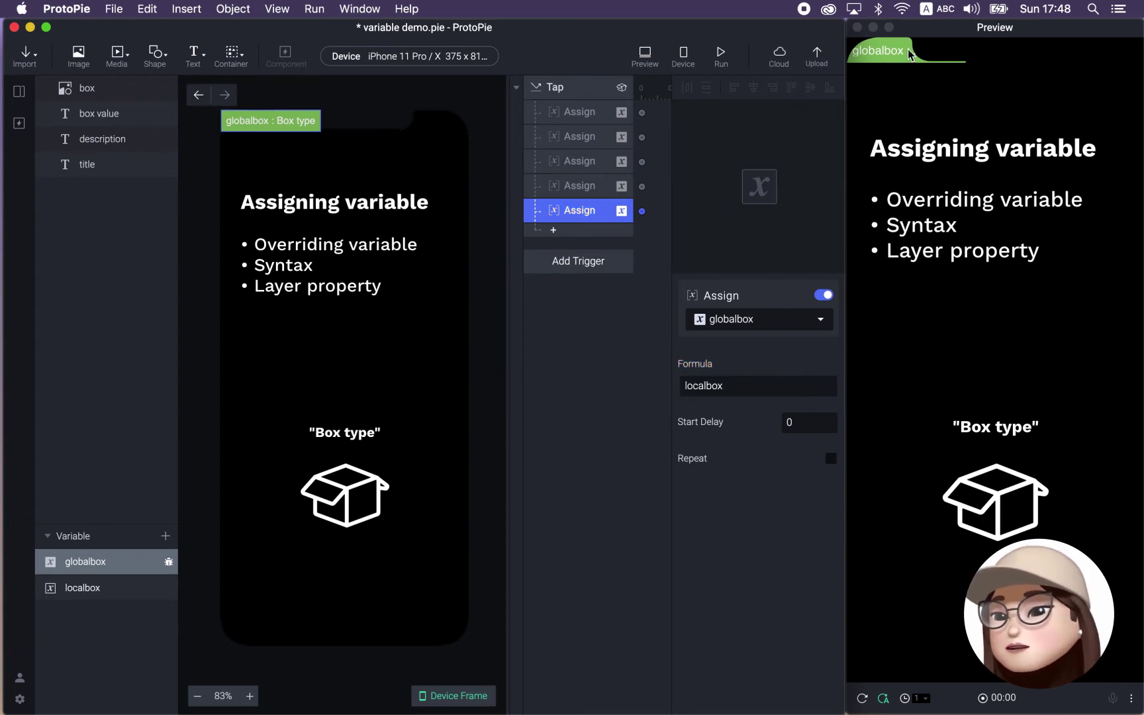
{"action": "left_click_drag", "start_coordinate": [909, 49], "coordinate": [991, 383]}
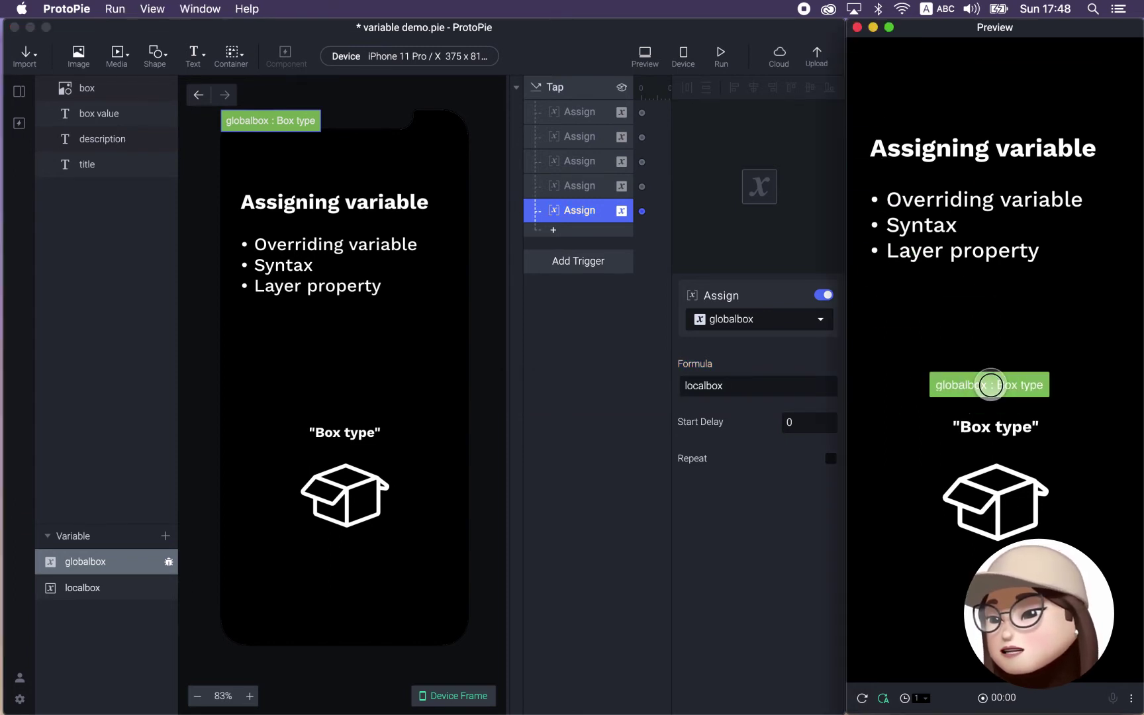
{"action": "left_click", "coordinate": [993, 489]}
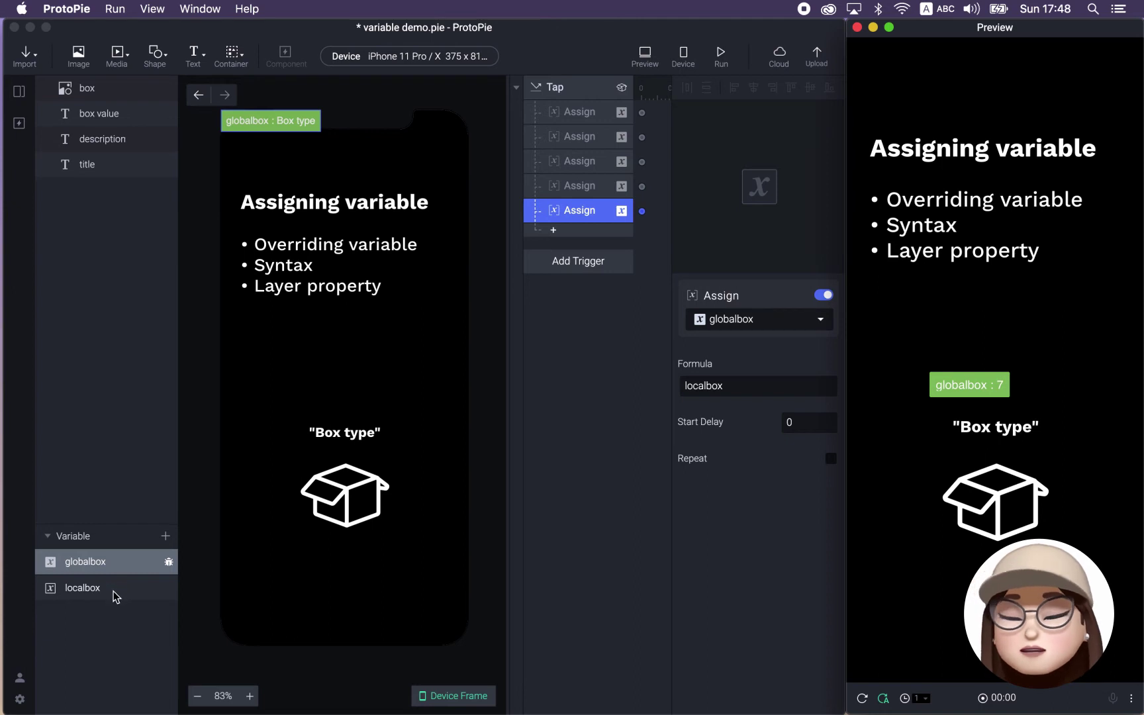
{"action": "left_click", "coordinate": [49, 586]}
{"action": "left_click", "coordinate": [19, 91]}
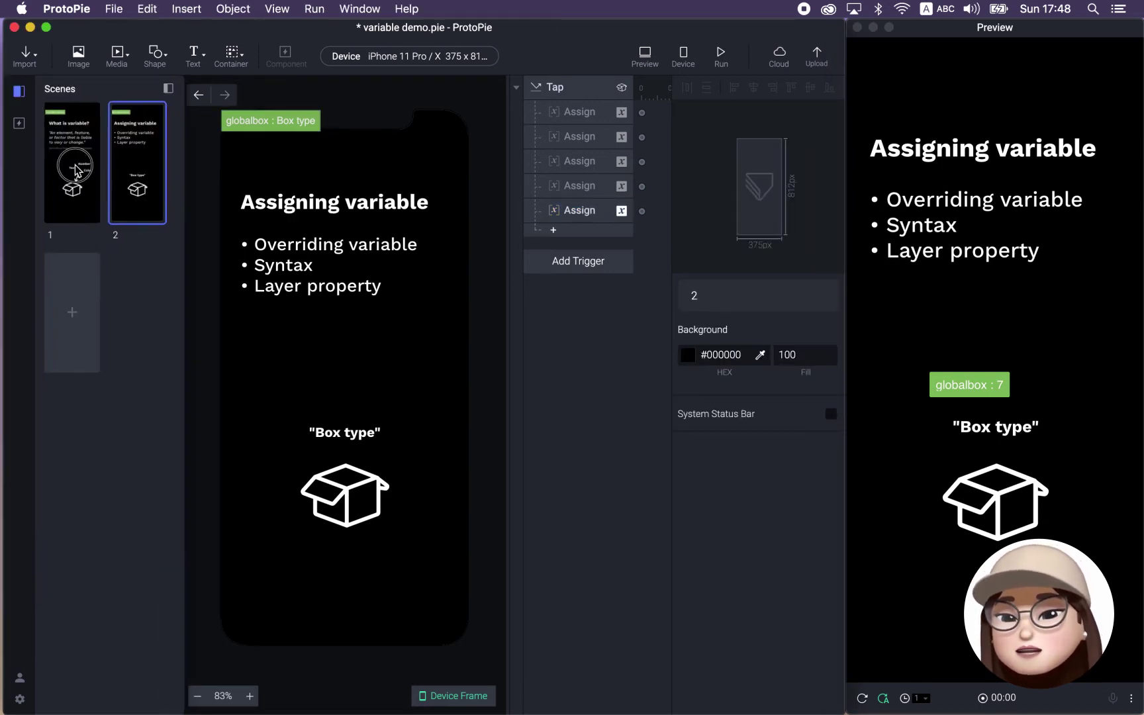
{"action": "left_click", "coordinate": [77, 171]}
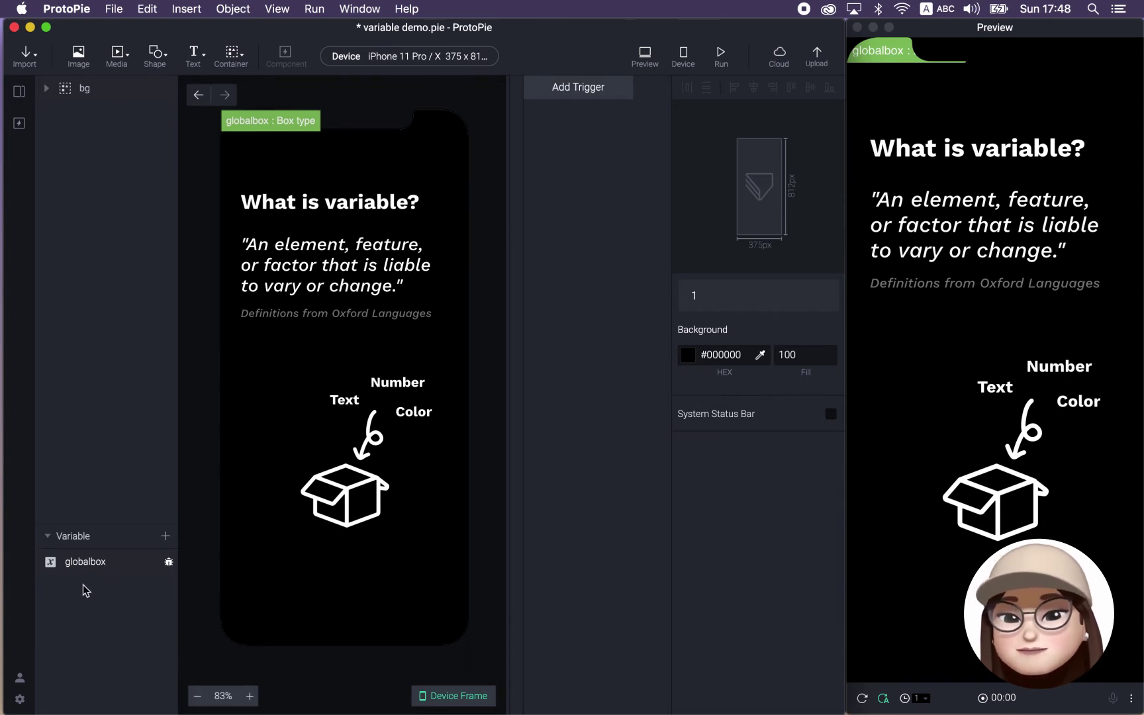
{"action": "left_click", "coordinate": [166, 535]}
{"action": "left_click", "coordinate": [157, 593]}
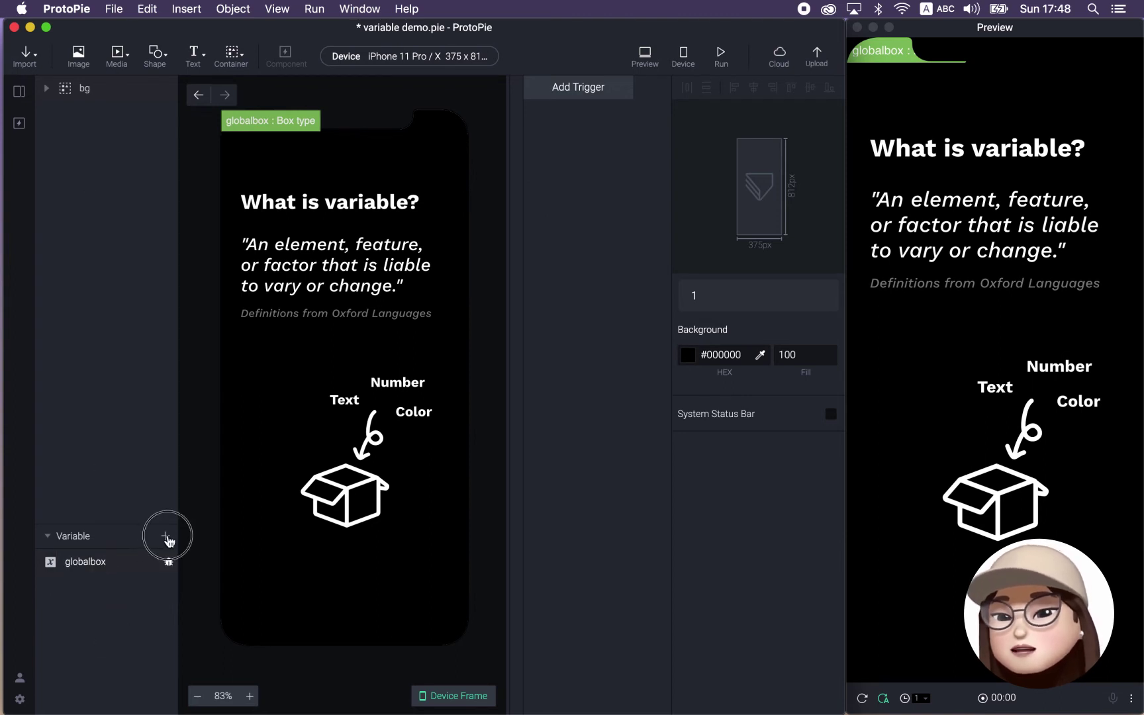
{"action": "left_click", "coordinate": [165, 536]}
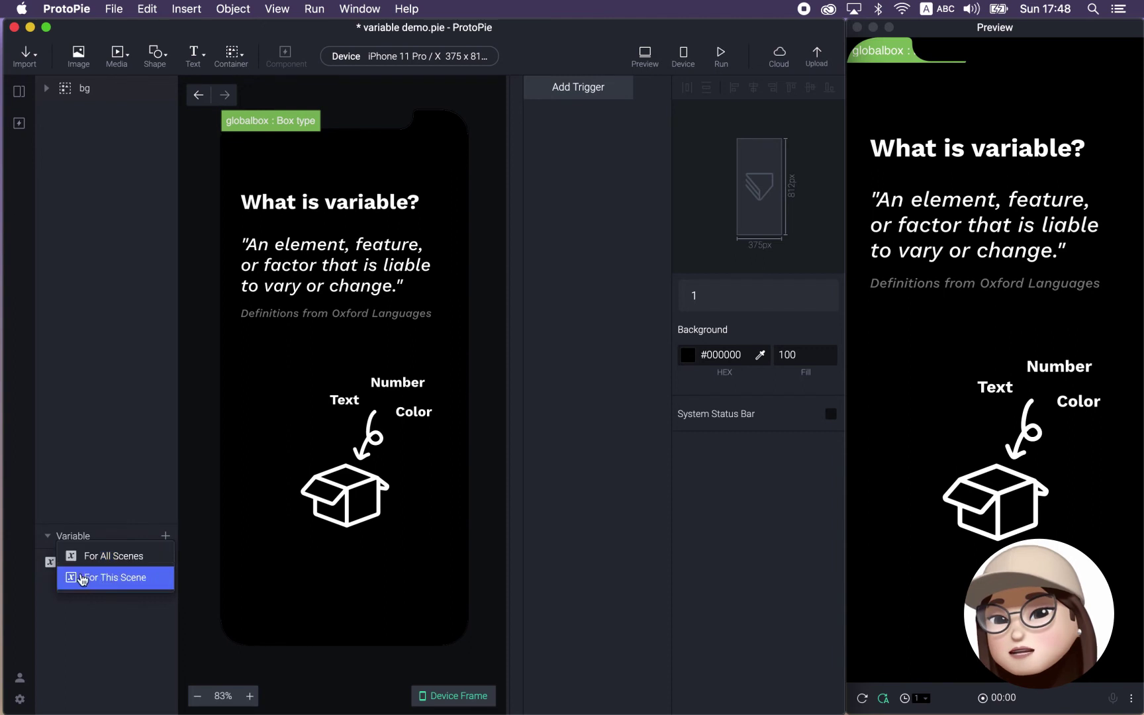
{"action": "left_click", "coordinate": [18, 90]}
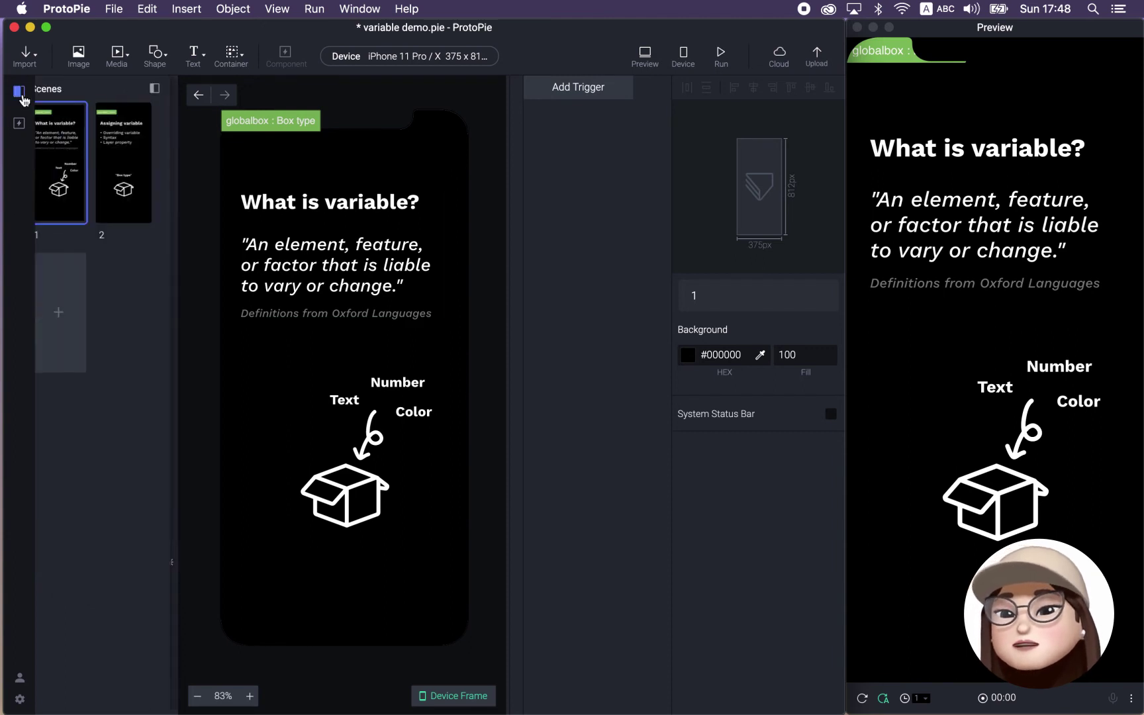
{"action": "left_click", "coordinate": [135, 174]}
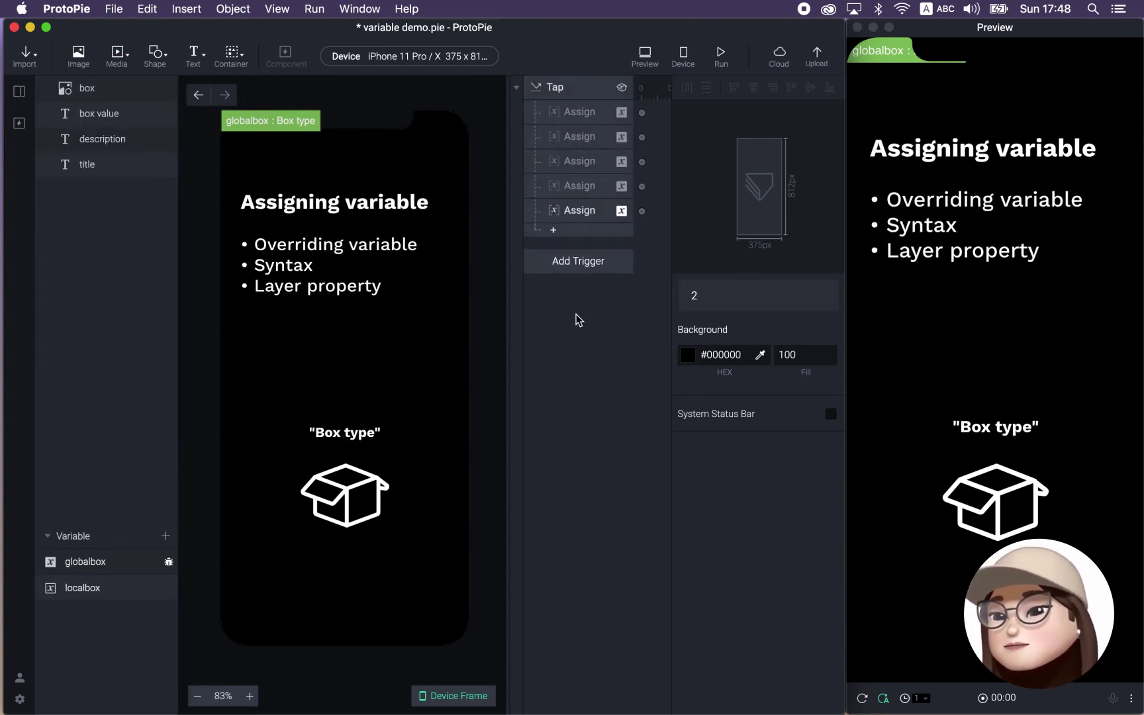
{"action": "left_click", "coordinate": [578, 212]}
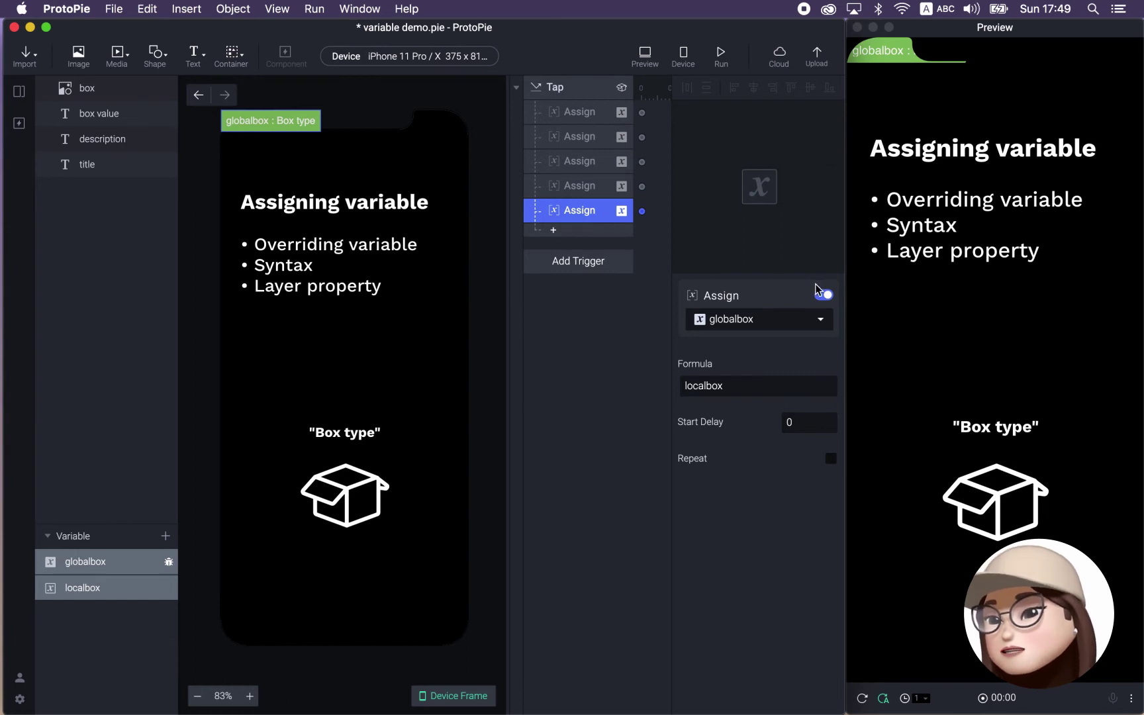
Step: Add a sixth Assign response targeting globalbox
{"action": "left_click", "coordinate": [562, 231]}
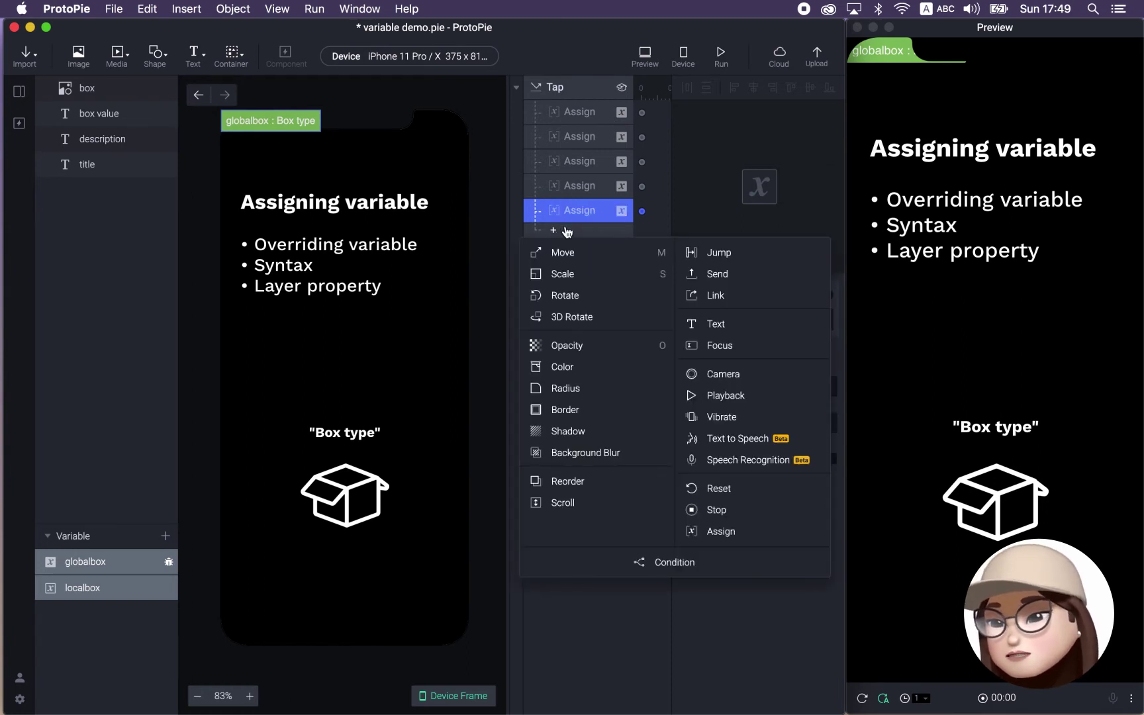
{"action": "left_click", "coordinate": [720, 531]}
{"action": "left_click", "coordinate": [719, 320]}
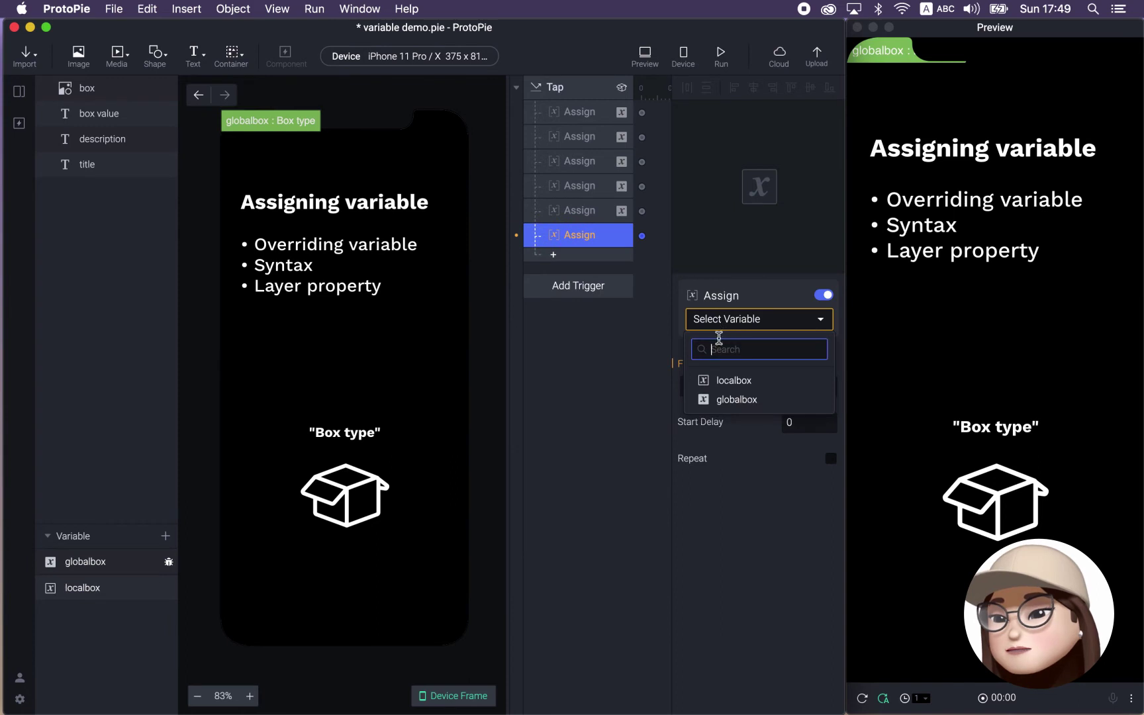
{"action": "left_click", "coordinate": [727, 400]}
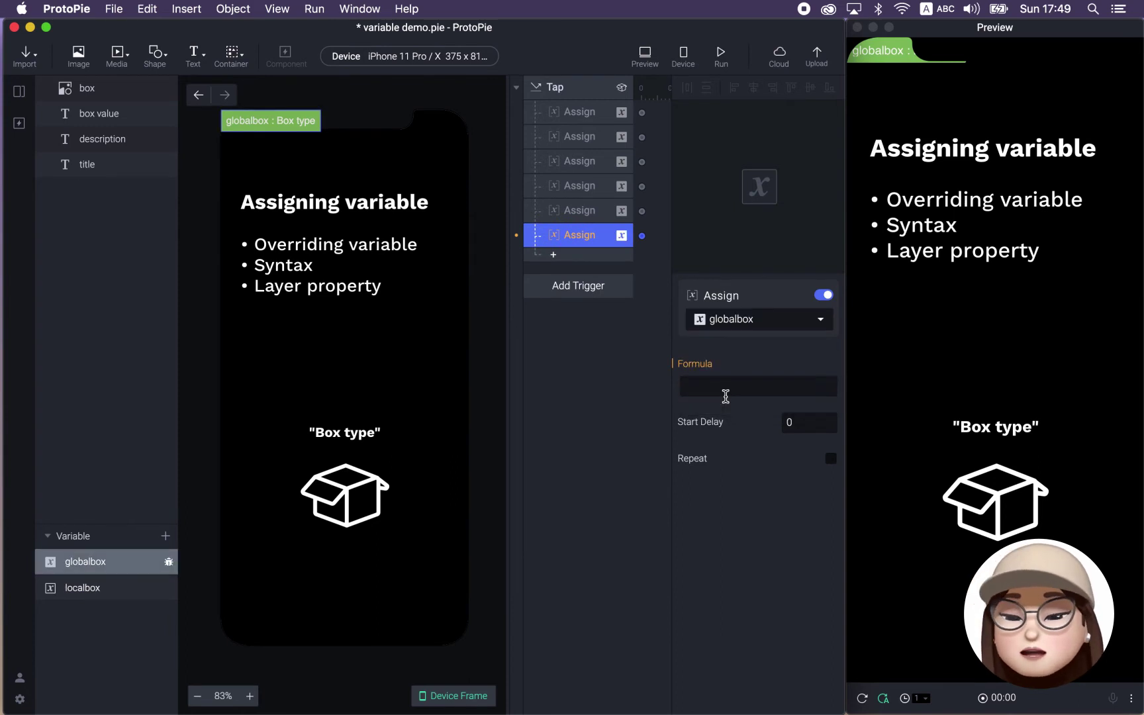
Step: Set its formula to `title`.text in the formula editor
{"action": "left_click", "coordinate": [760, 391]}
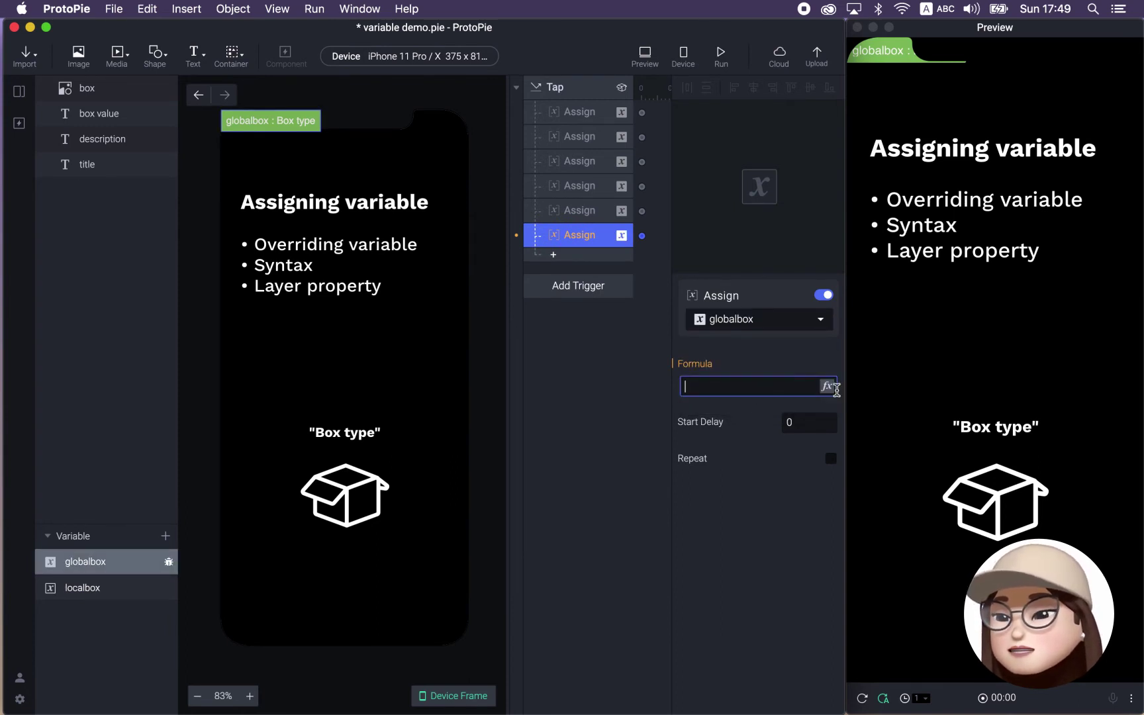
{"action": "left_click", "coordinate": [833, 387]}
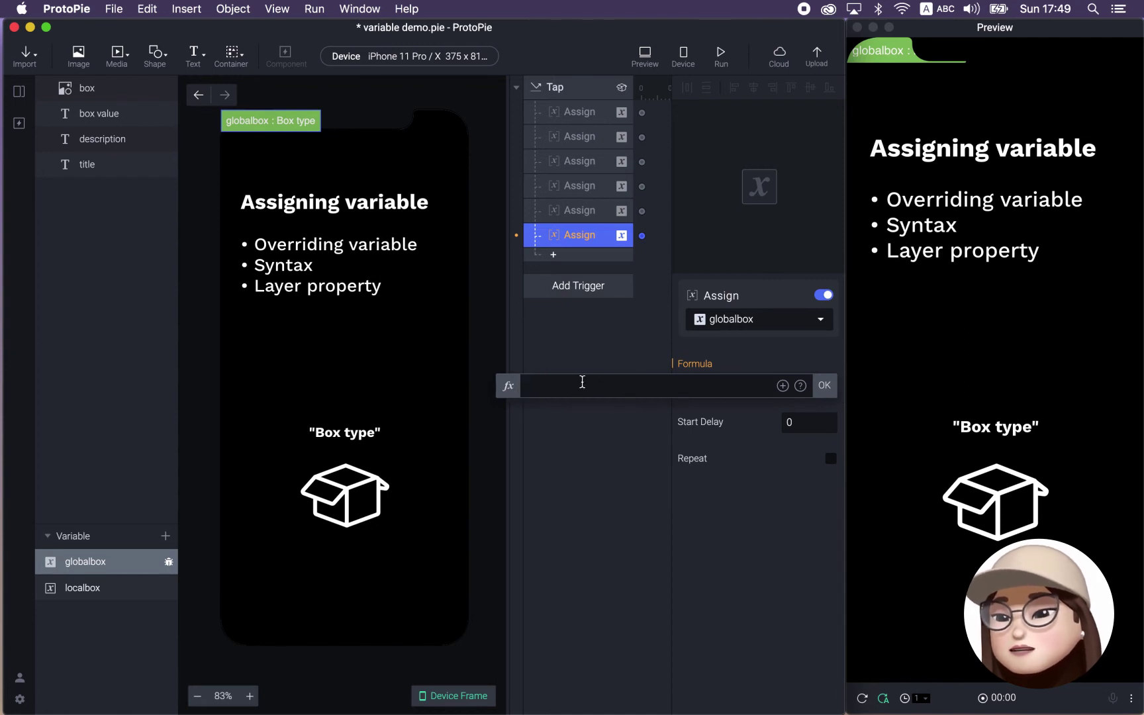
{"action": "left_click", "coordinate": [783, 386]}
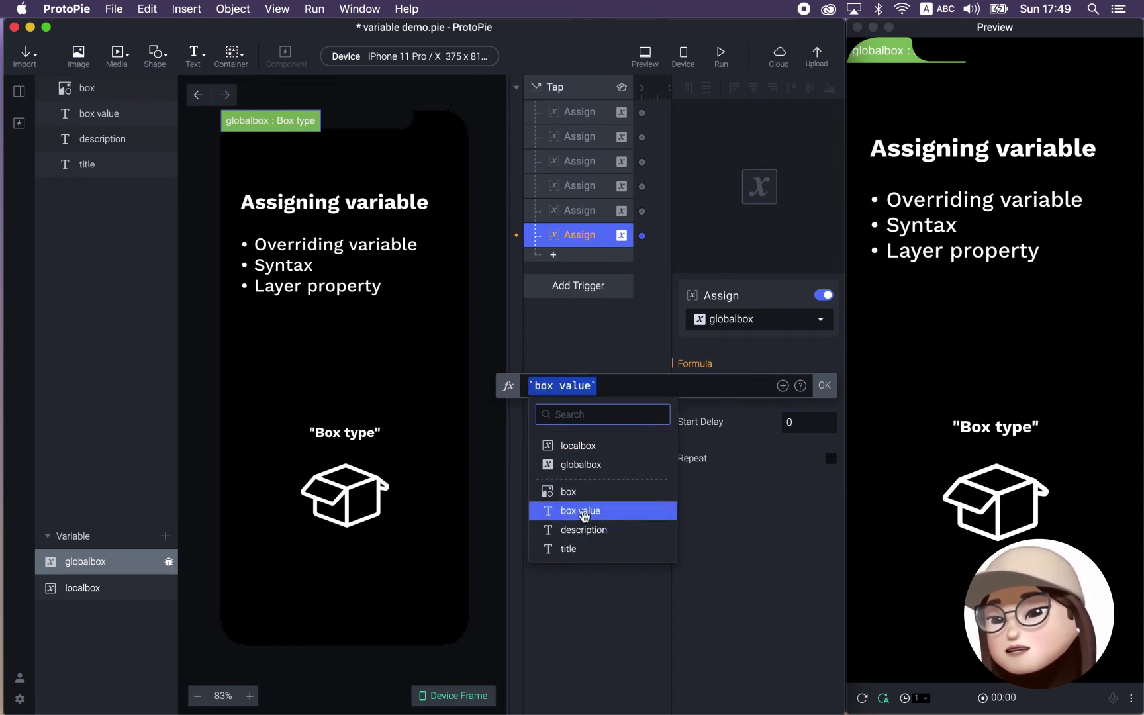
{"action": "left_click", "coordinate": [579, 552]}
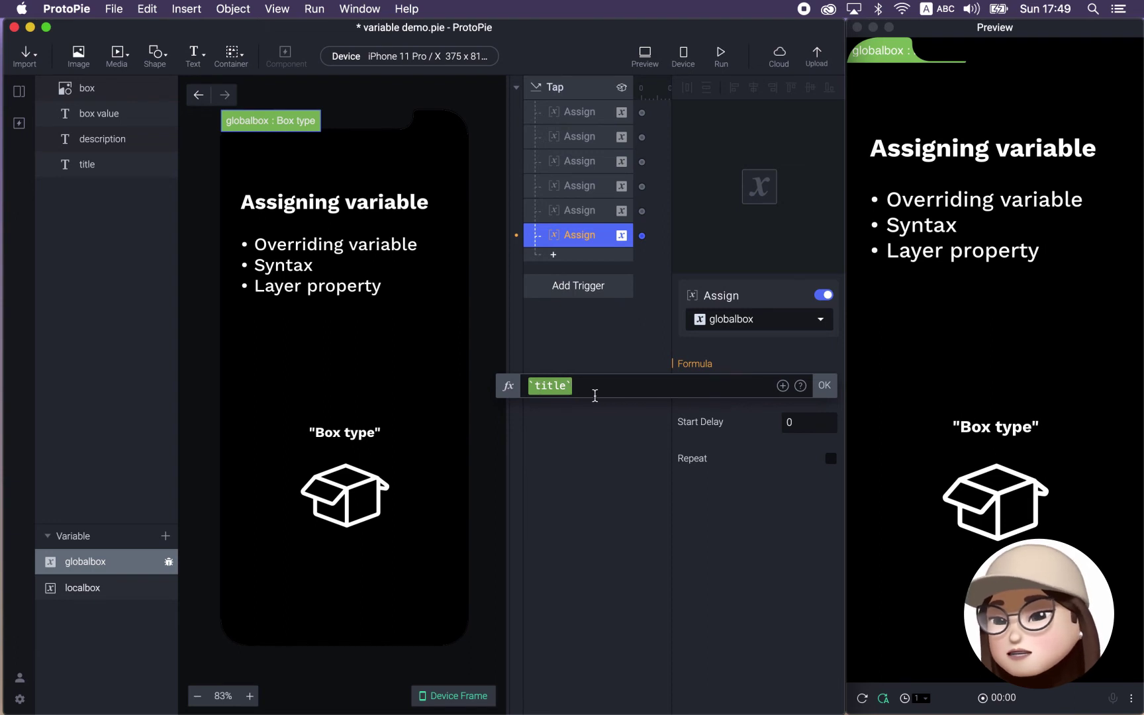
{"action": "type", "text": "."}
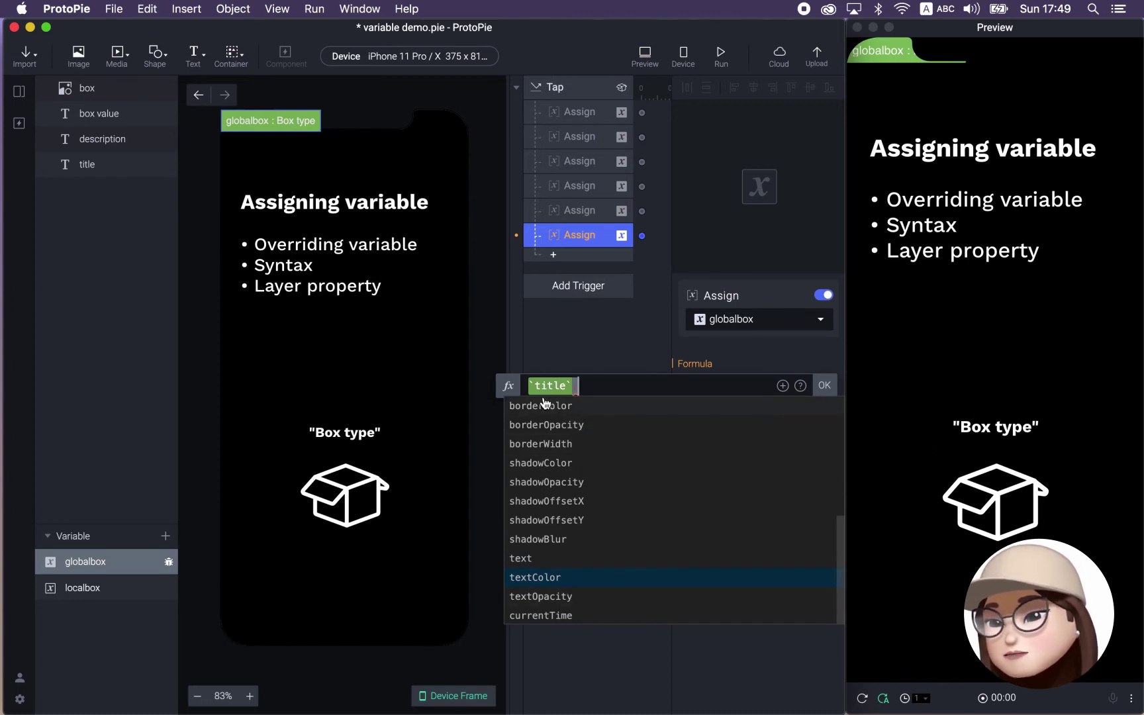
{"action": "left_click", "coordinate": [521, 558]}
{"action": "left_click", "coordinate": [825, 386]}
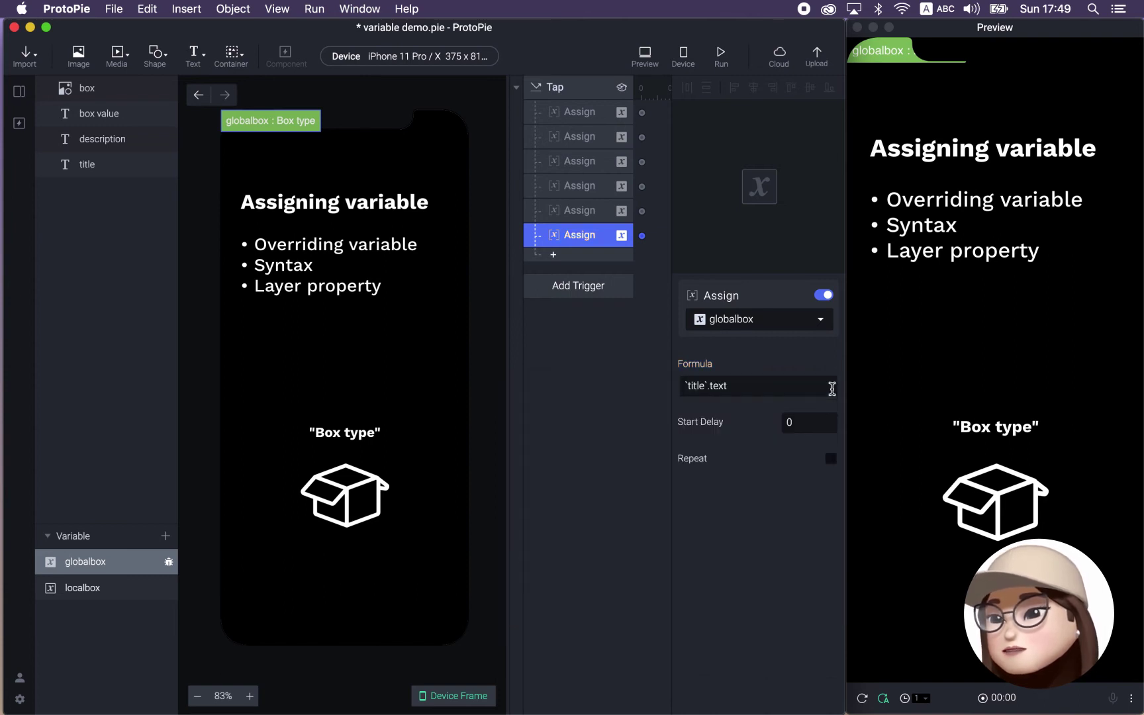
Step: Test the box in preview, then change the sixth Assign's formula from `title`.text to `title`.textOpacity
{"action": "left_click_drag", "start_coordinate": [946, 54], "coordinate": [963, 409]}
{"action": "left_click", "coordinate": [991, 493]}
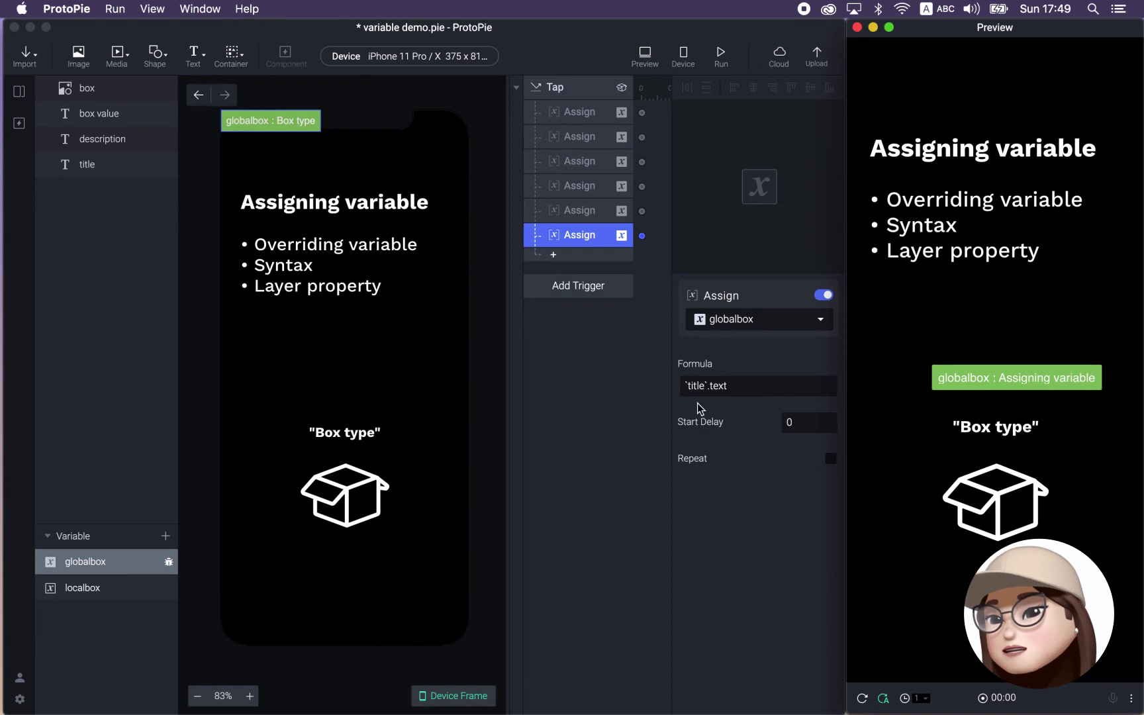
{"action": "left_click", "coordinate": [734, 387]}
{"action": "left_click", "coordinate": [824, 386]}
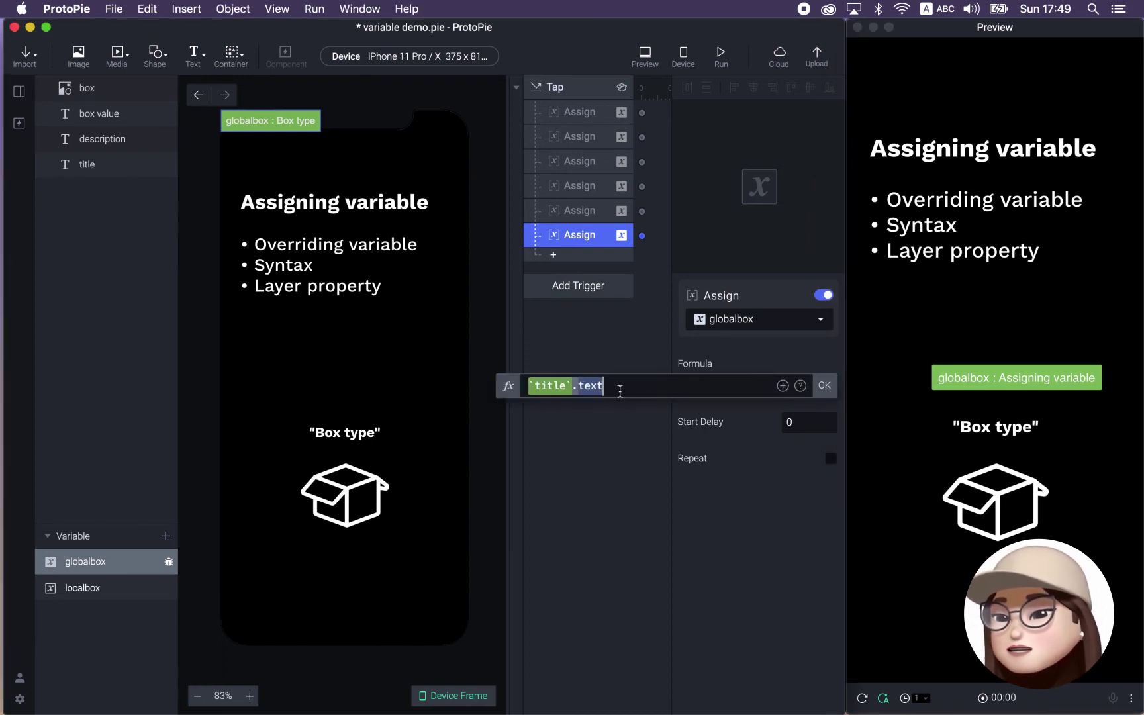
{"action": "key", "text": "BackSpace"}
{"action": "key", "text": "BackSpace"}
{"action": "key", "text": "BackSpace"}
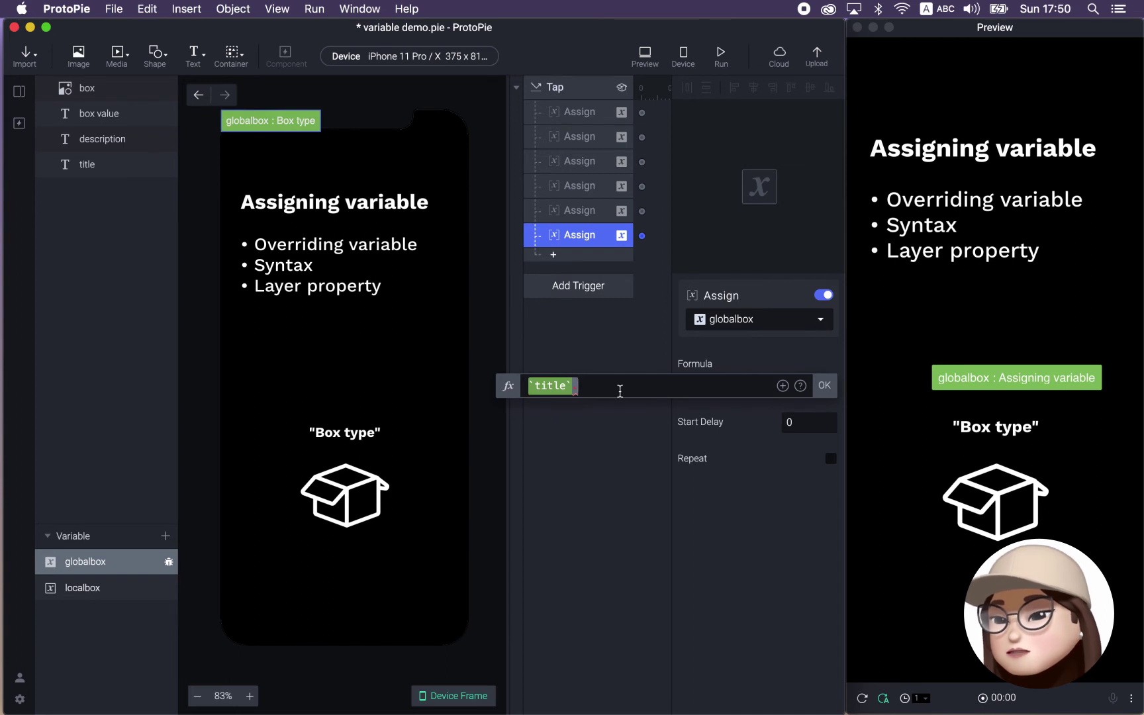
{"action": "type", "text": "."}
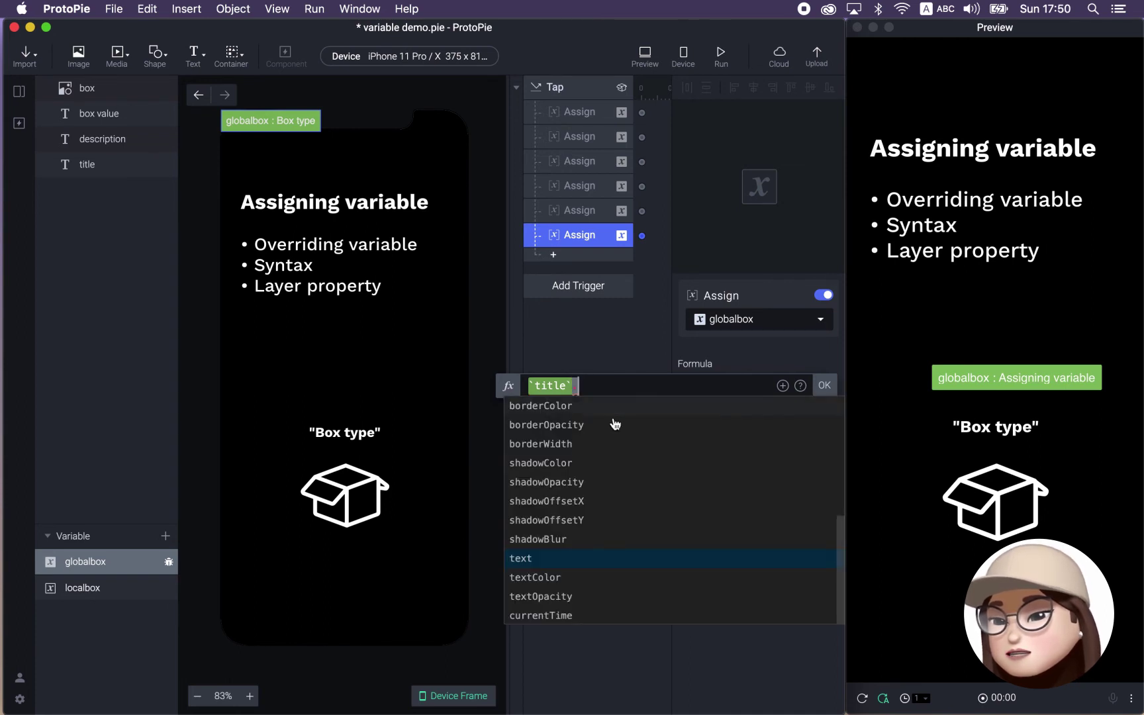
{"action": "left_click", "coordinate": [580, 598]}
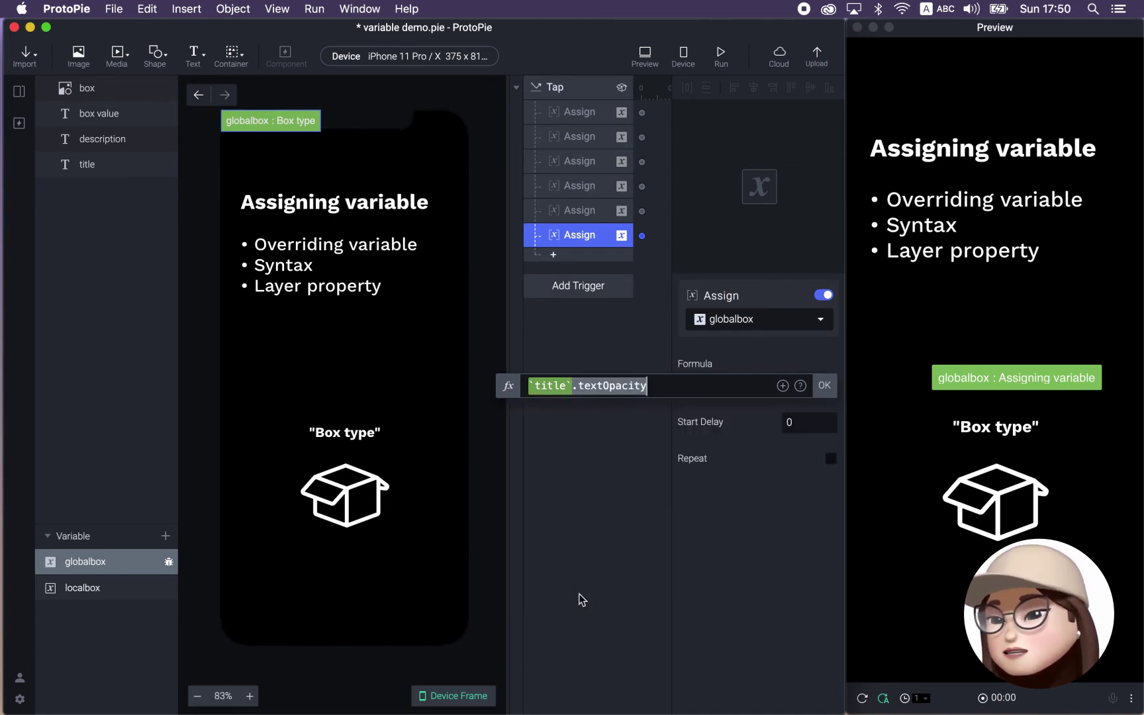
{"action": "left_click", "coordinate": [824, 384]}
Step: Tap the box in preview again to confirm the label shows globalbox : 100
{"action": "left_click_drag", "start_coordinate": [926, 47], "coordinate": [969, 415]}
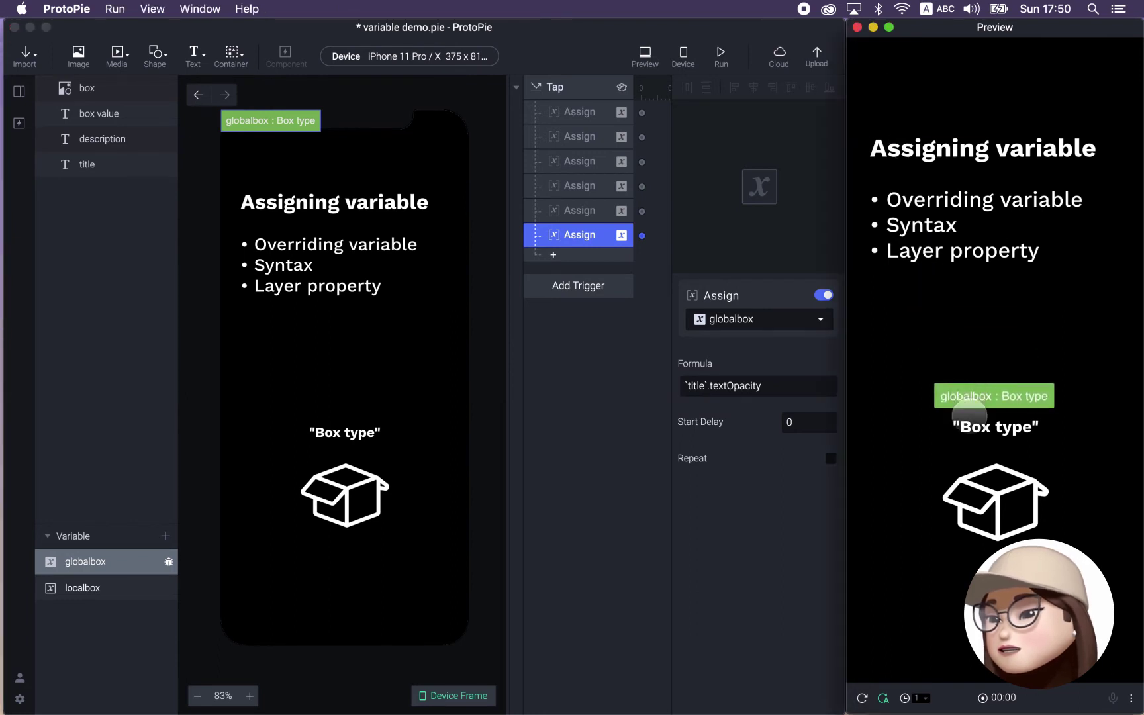
{"action": "left_click", "coordinate": [991, 503]}
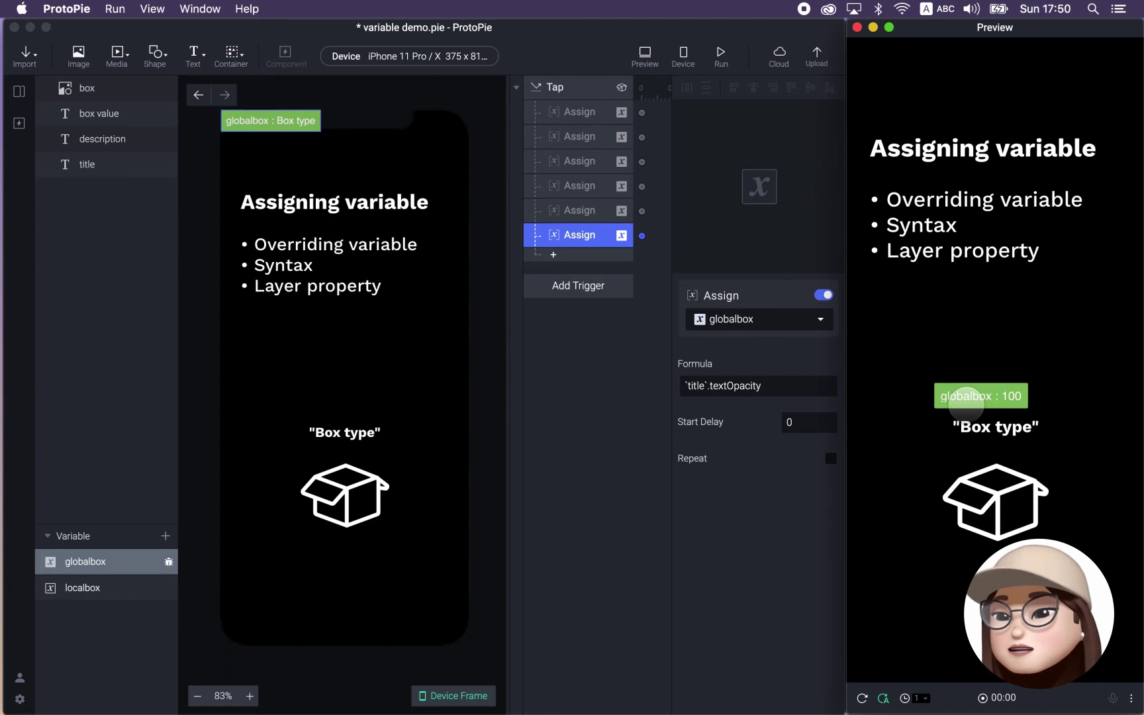
{"action": "left_click_drag", "start_coordinate": [958, 398], "coordinate": [969, 396]}
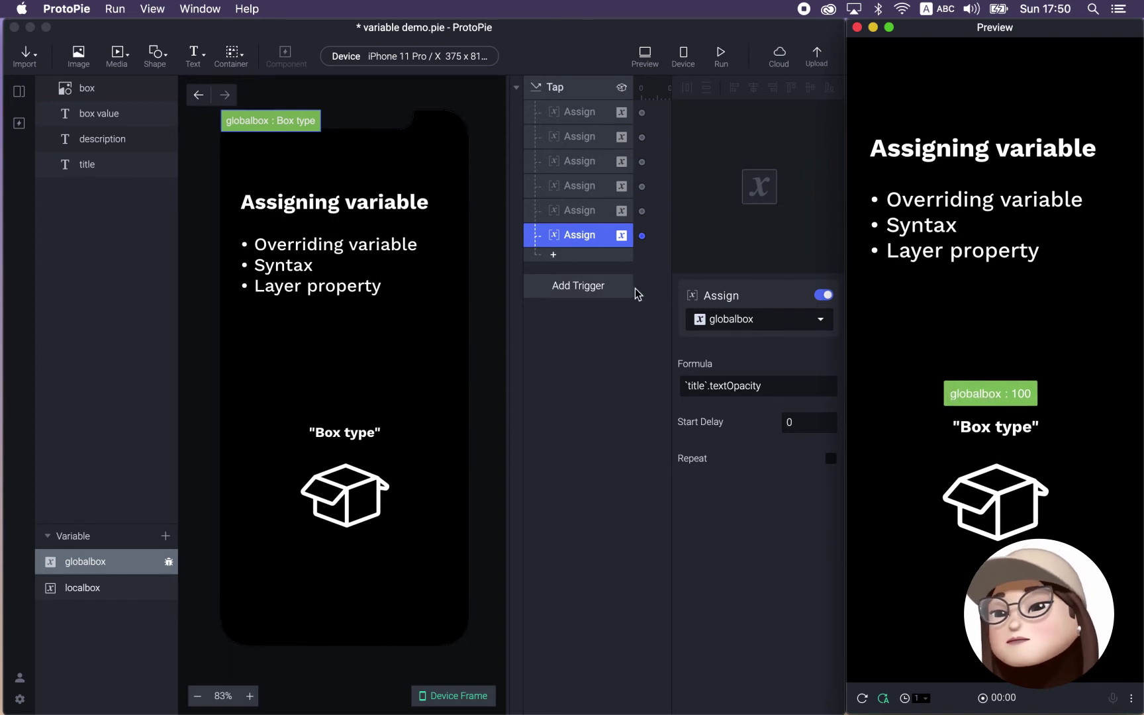
{"action": "left_click", "coordinate": [771, 386]}
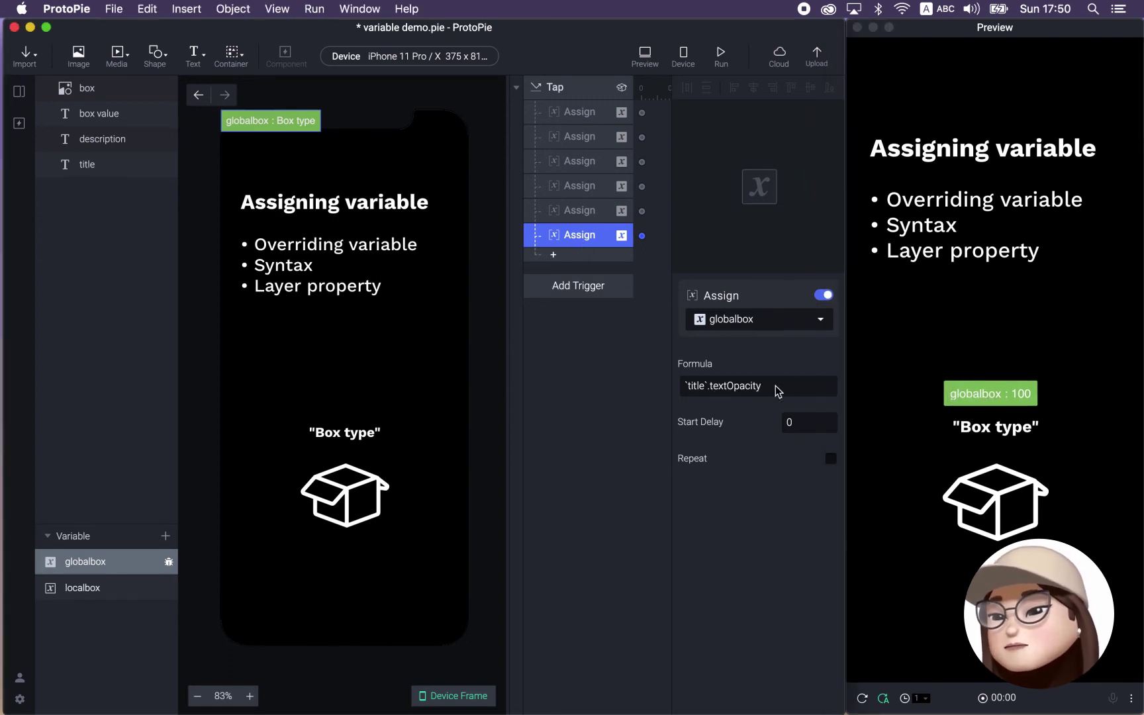
{"action": "left_click", "coordinate": [775, 386]}
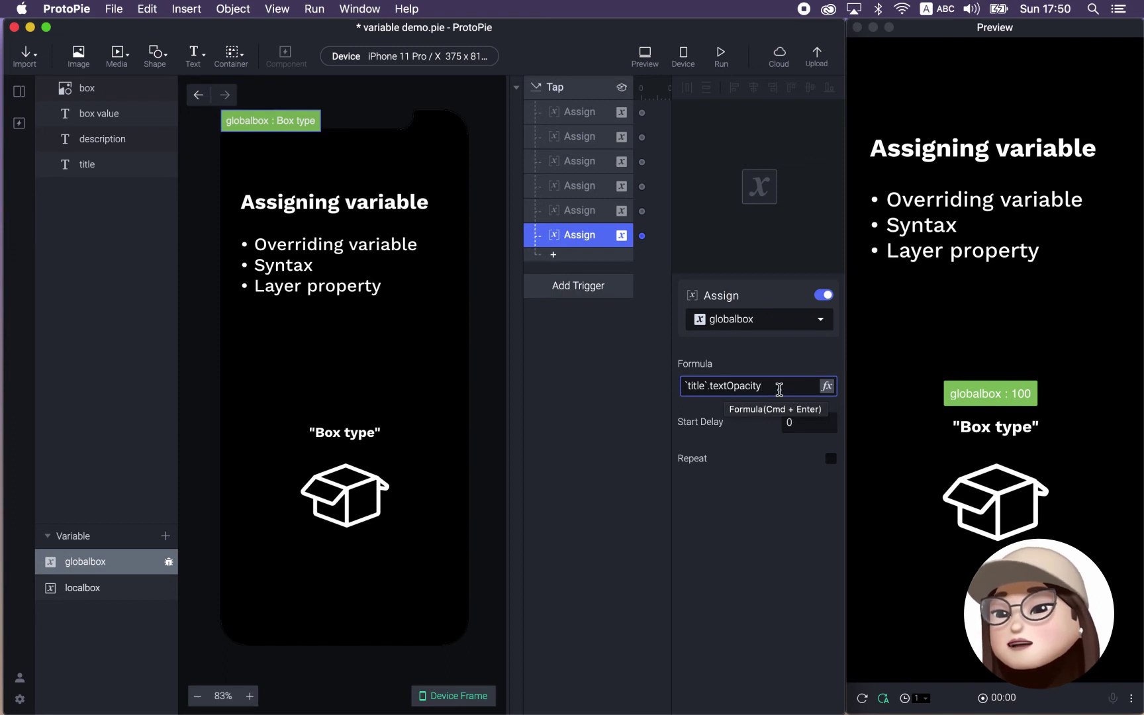
{"action": "left_click", "coordinate": [586, 318]}
{"action": "left_click", "coordinate": [587, 135]}
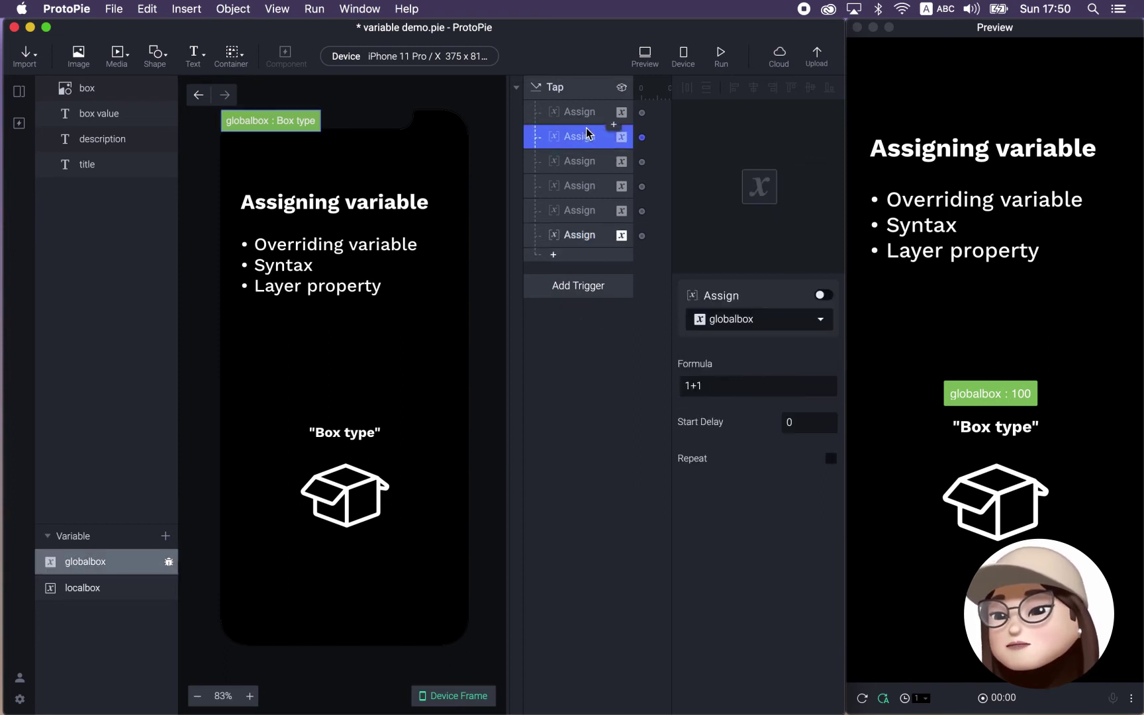
{"action": "left_click_drag", "start_coordinate": [717, 391], "coordinate": [670, 390]}
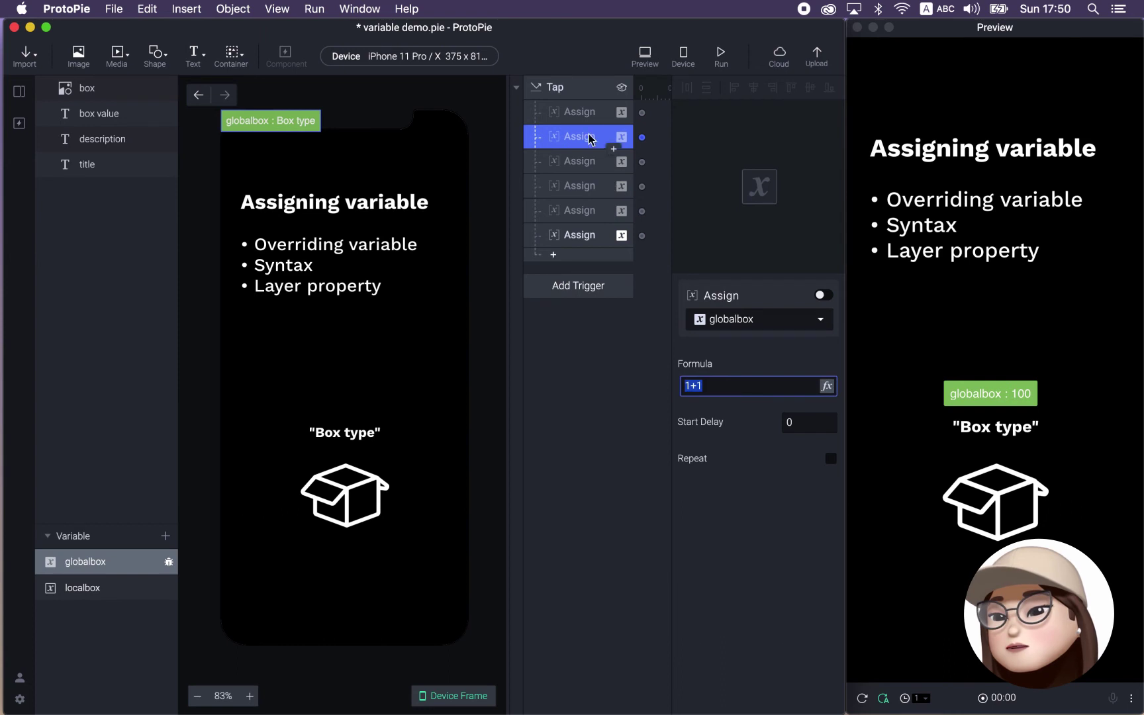
{"action": "left_click", "coordinate": [574, 112]}
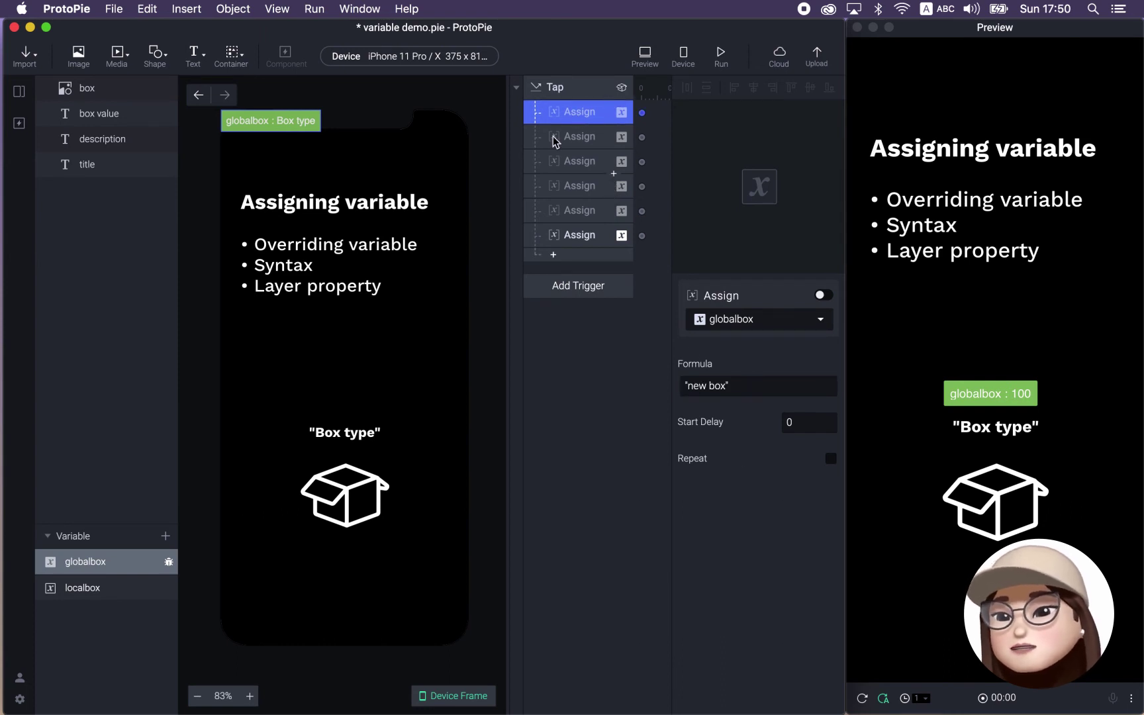
{"action": "left_click", "coordinate": [572, 209]}
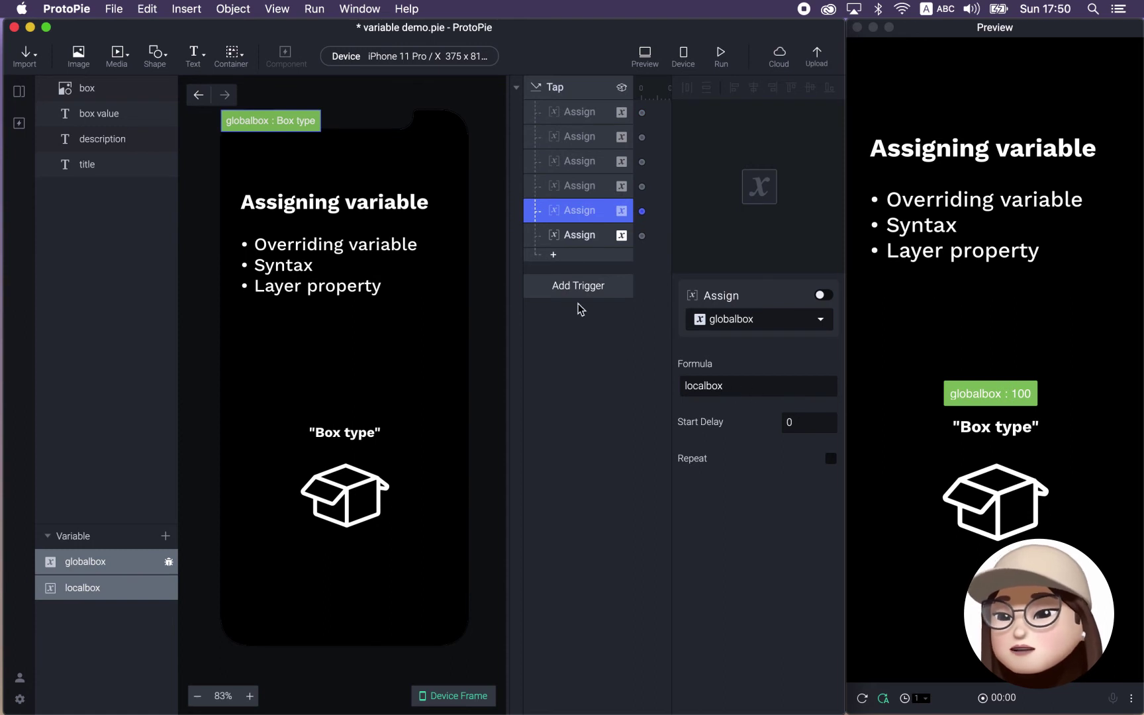
{"action": "left_click", "coordinate": [578, 234]}
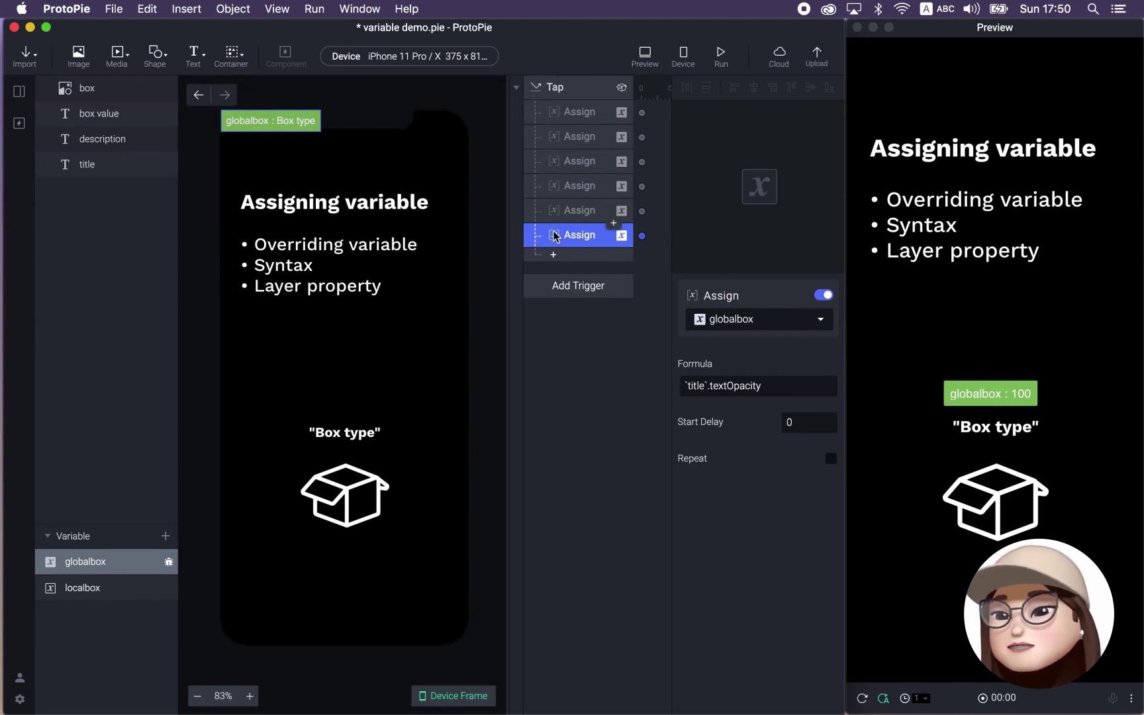
{"action": "left_click", "coordinate": [577, 354]}
{"action": "left_click", "coordinate": [576, 88]}
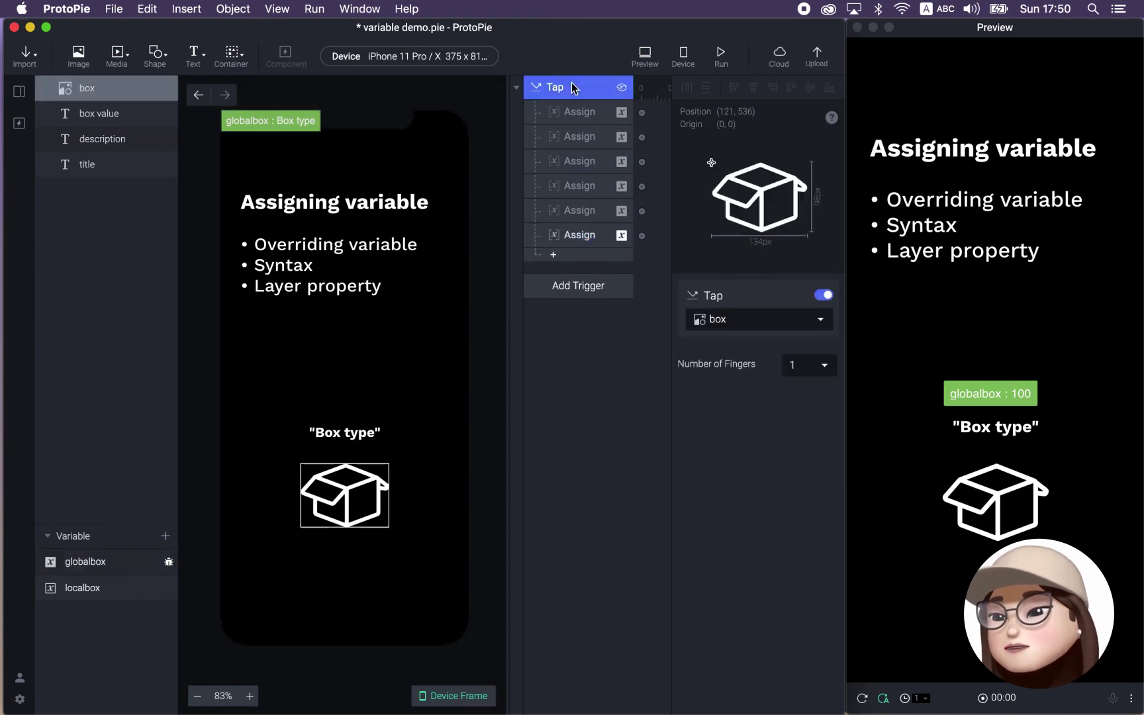
{"action": "left_click", "coordinate": [990, 403]}
{"action": "left_click_drag", "start_coordinate": [990, 402], "coordinate": [1019, 387]}
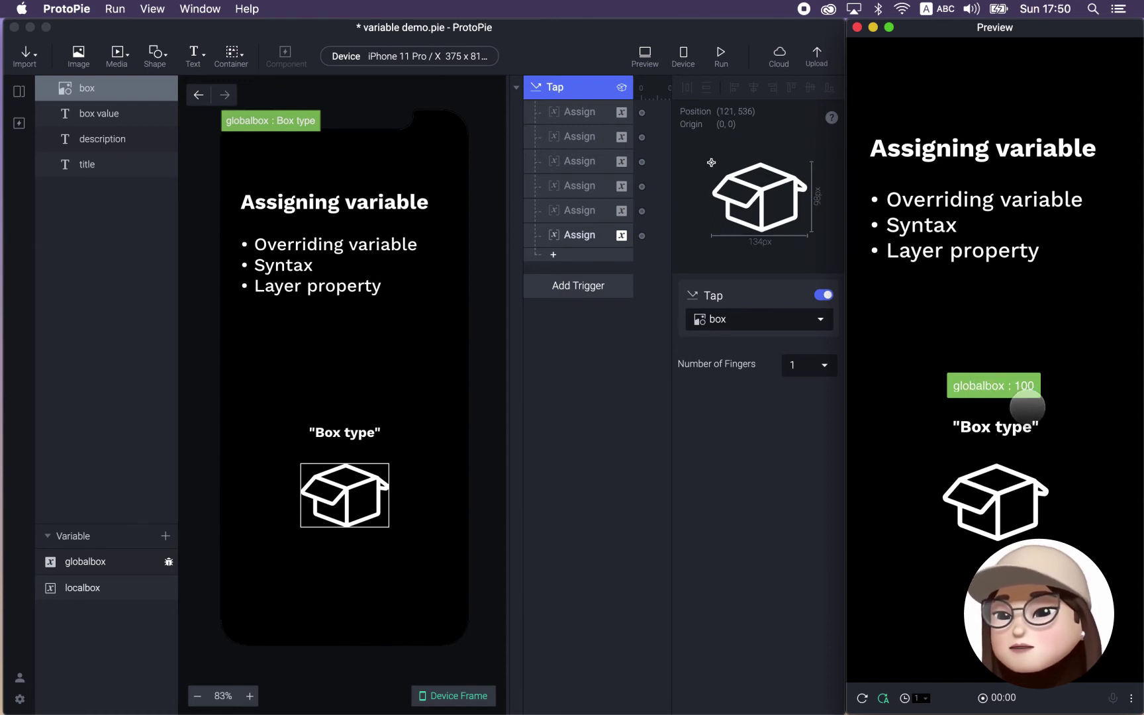
{"action": "left_click", "coordinate": [559, 344]}
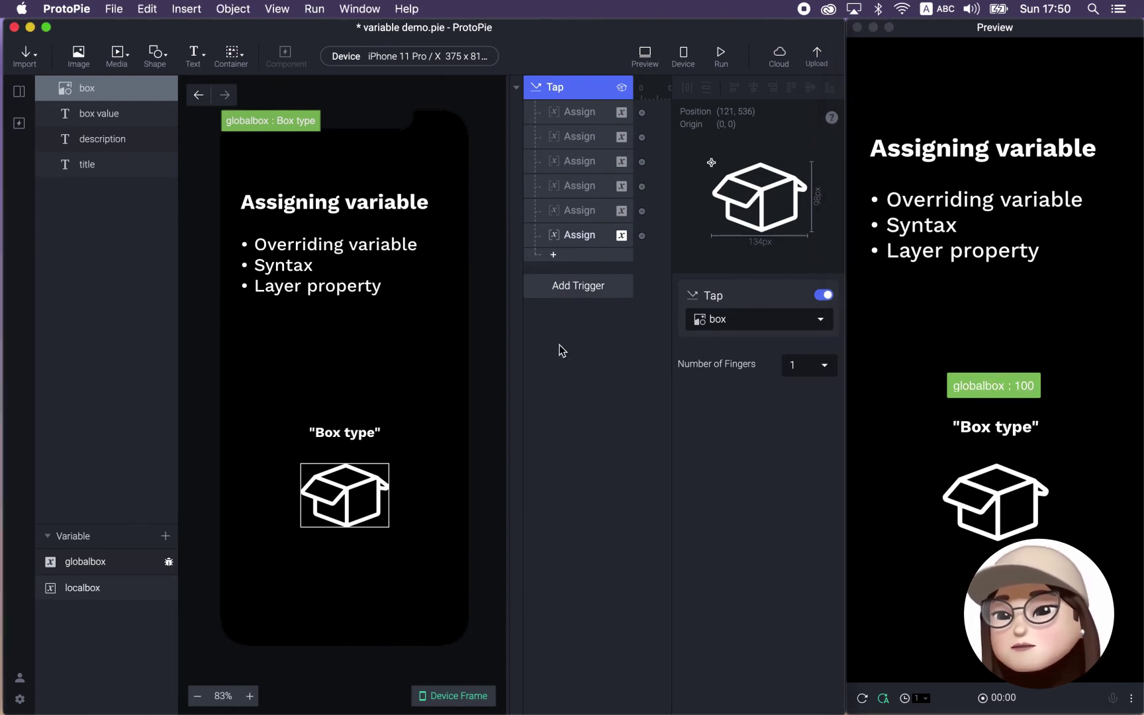
{"action": "left_click", "coordinate": [566, 237]}
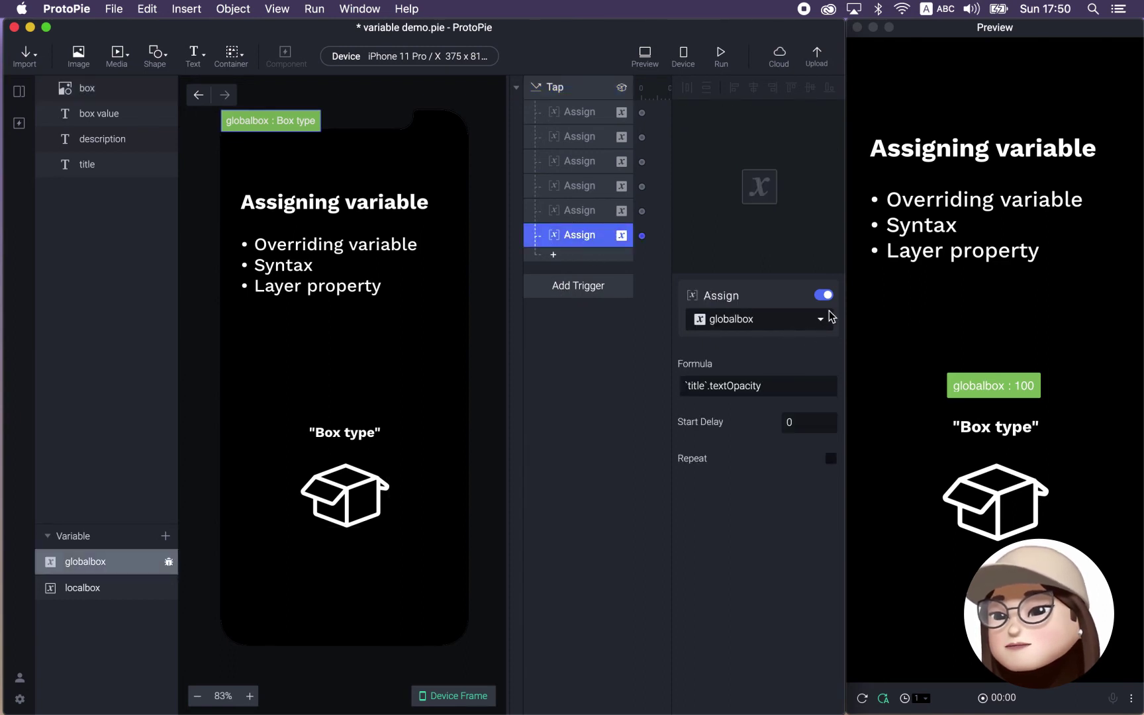
Step: Disable the textOpacity Assign and add a new Assign response on Tap targeting globalbox
{"action": "left_click", "coordinate": [824, 295]}
{"action": "left_click", "coordinate": [570, 259]}
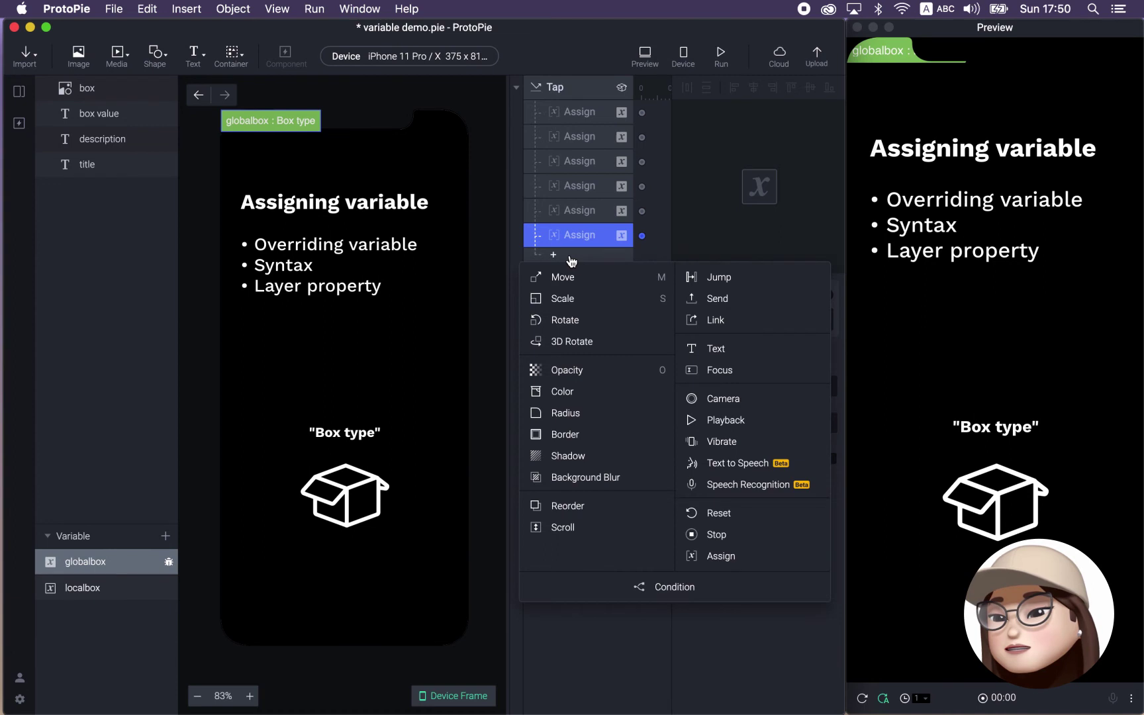
{"action": "left_click", "coordinate": [719, 555]}
{"action": "left_click", "coordinate": [713, 327]}
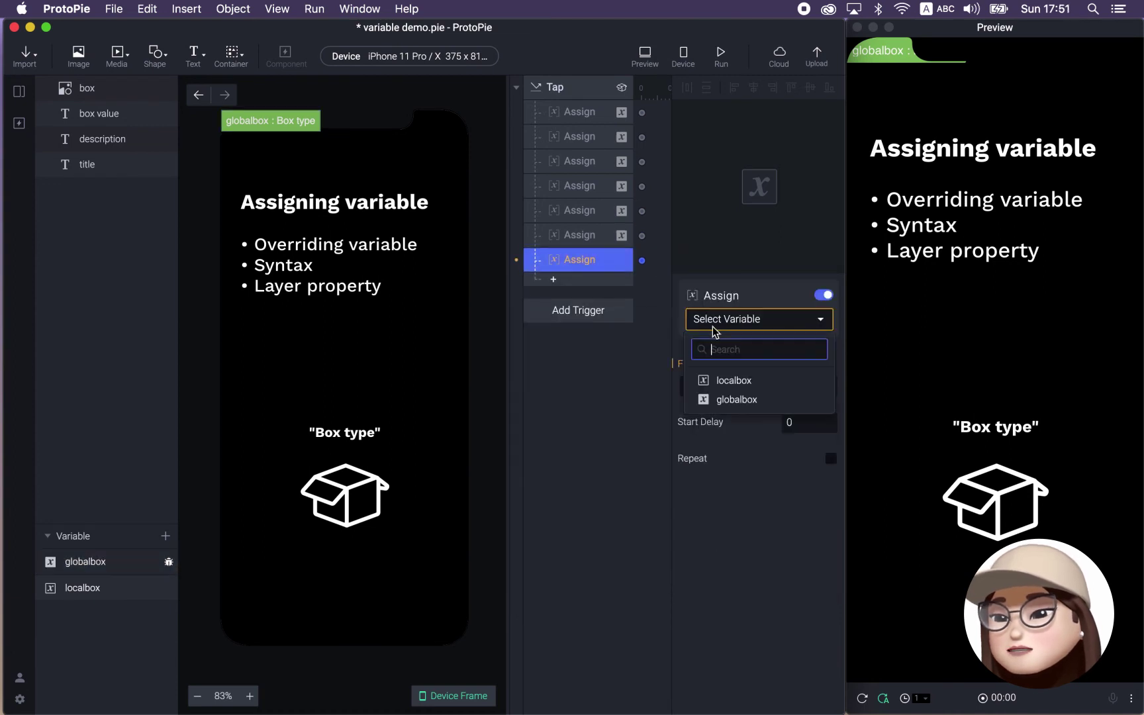
{"action": "left_click", "coordinate": [783, 398]}
Step: Set the new Assign's formula to the localbox variable
{"action": "left_click", "coordinate": [766, 385]}
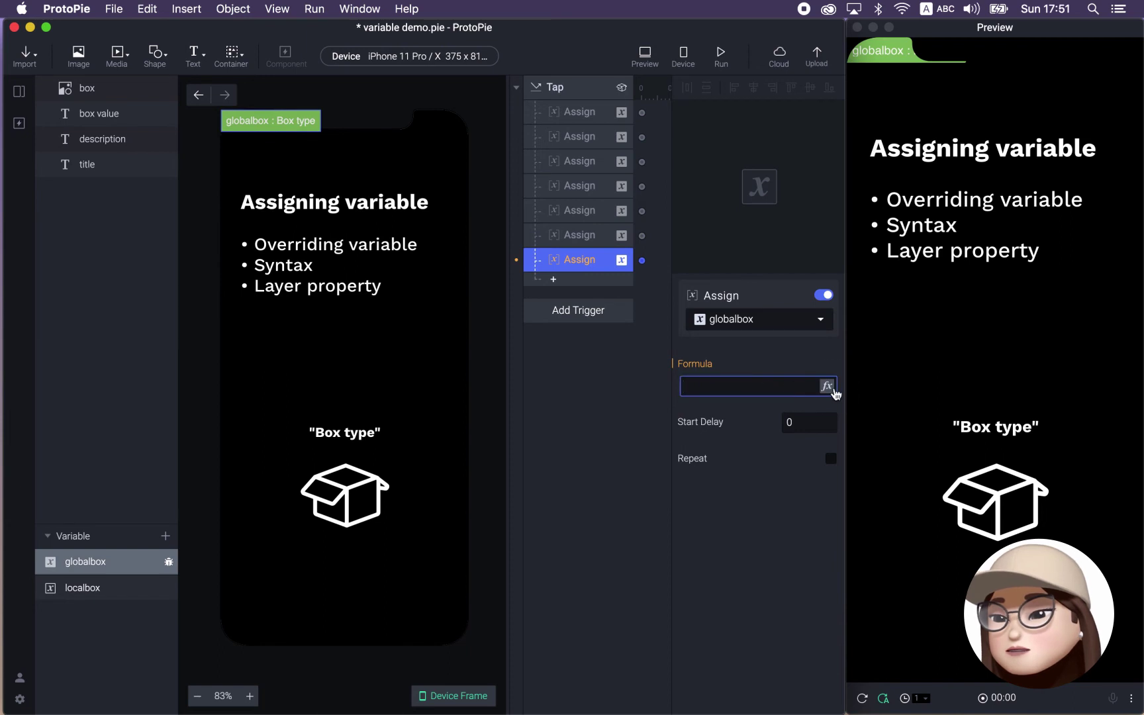
{"action": "left_click", "coordinate": [831, 388]}
{"action": "left_click", "coordinate": [783, 386]}
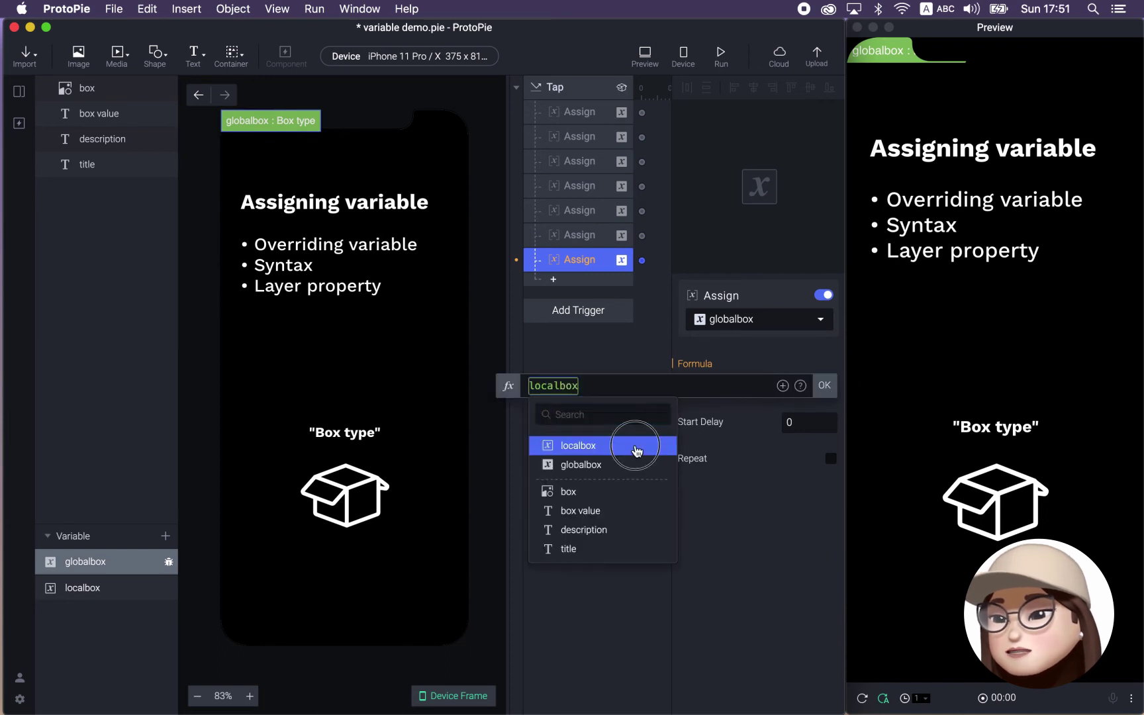
{"action": "left_click", "coordinate": [636, 451]}
{"action": "left_click", "coordinate": [824, 385]}
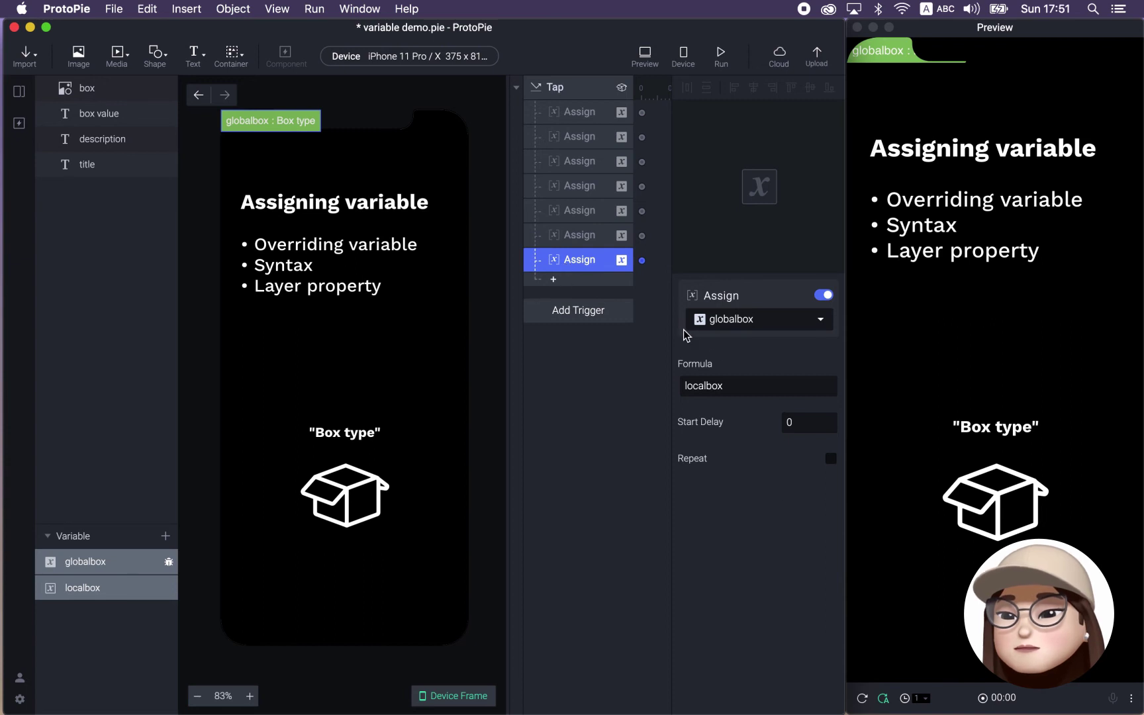
Step: Extend the formula to localbox + 3 and tap the box in preview
{"action": "left_click", "coordinate": [734, 387]}
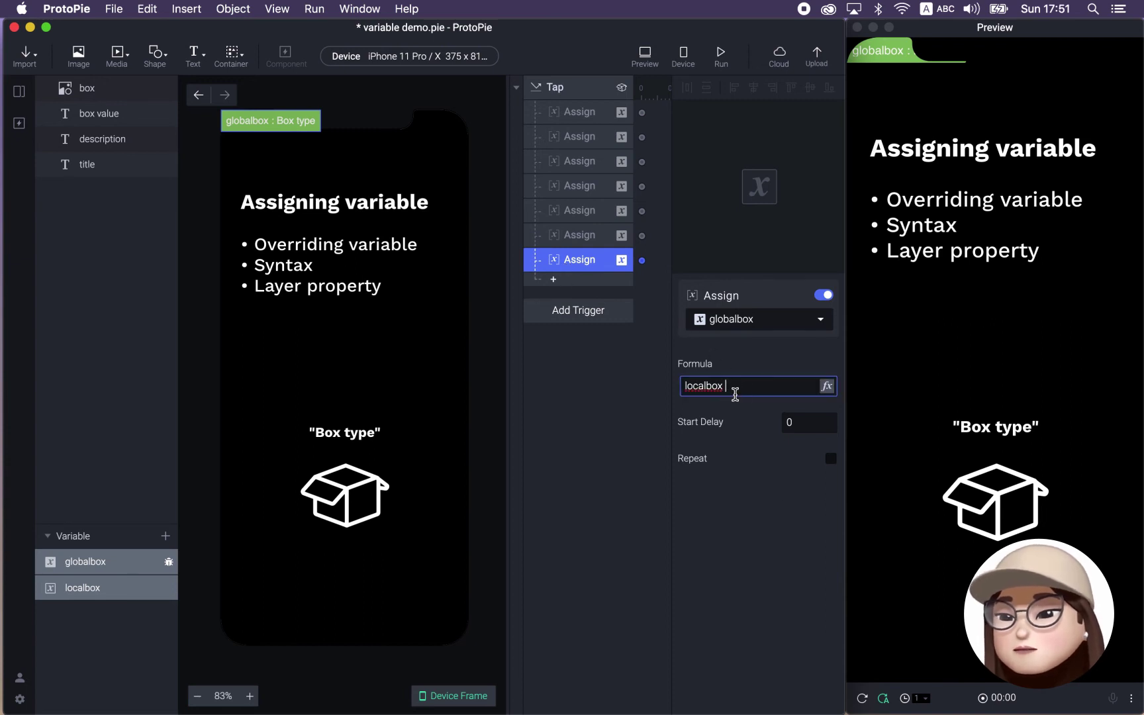
{"action": "type", "text": "+"}
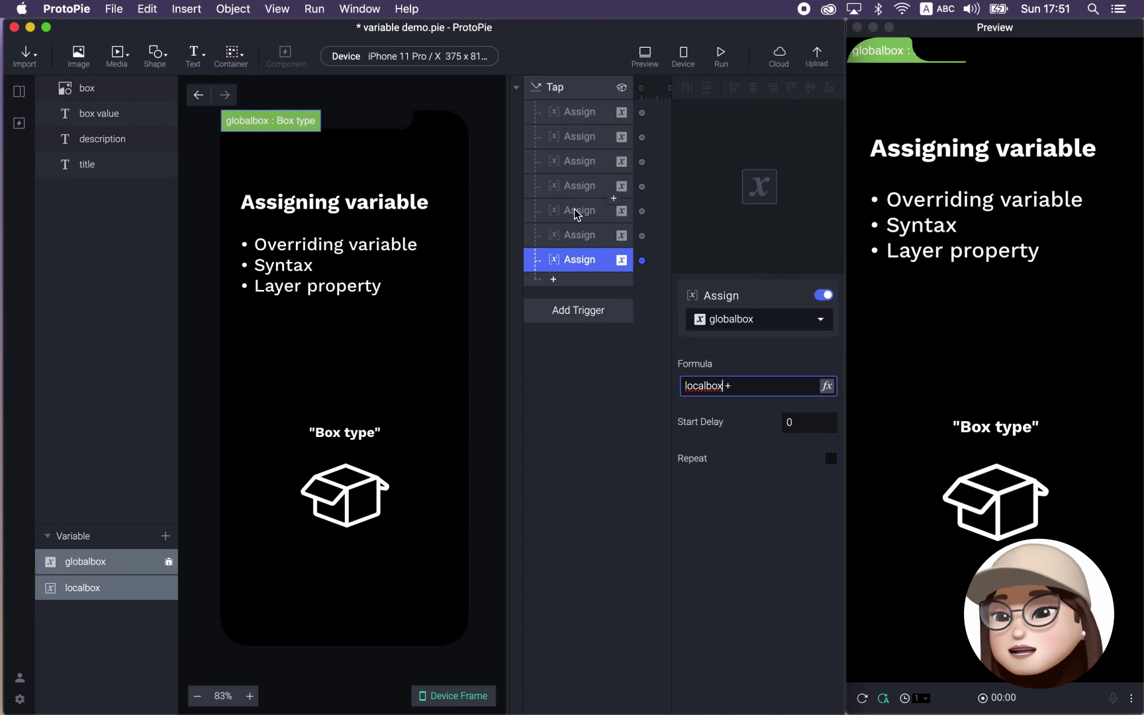
{"action": "left_click", "coordinate": [752, 392]}
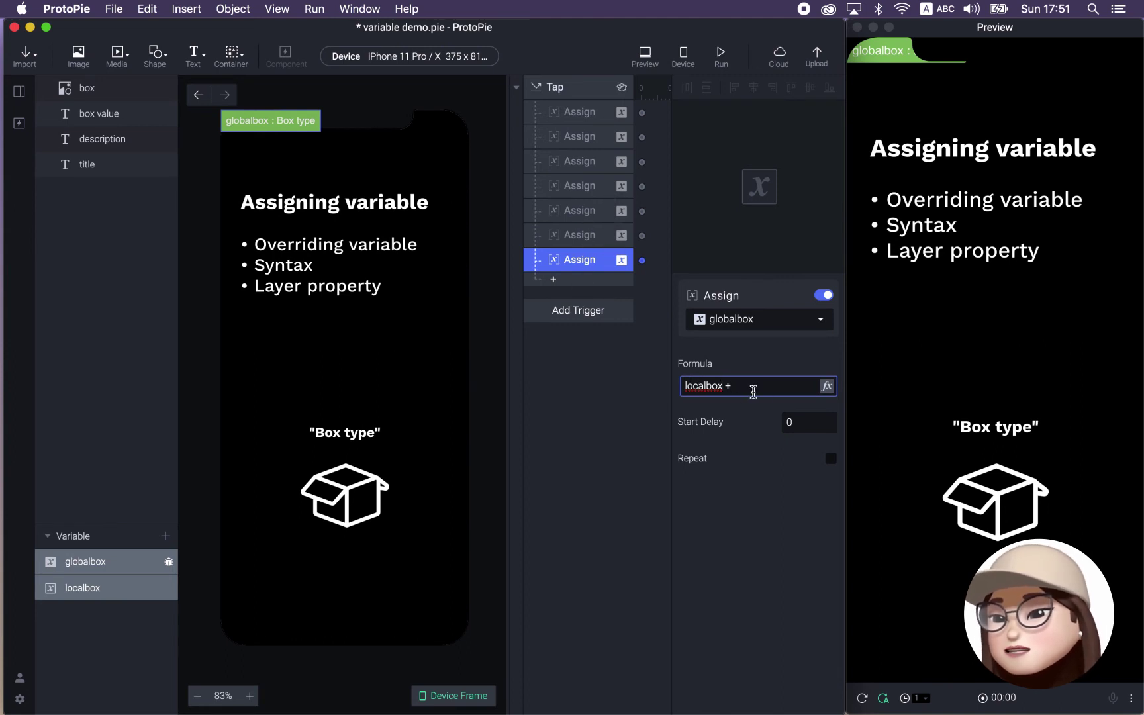
{"action": "type", "text": "3"}
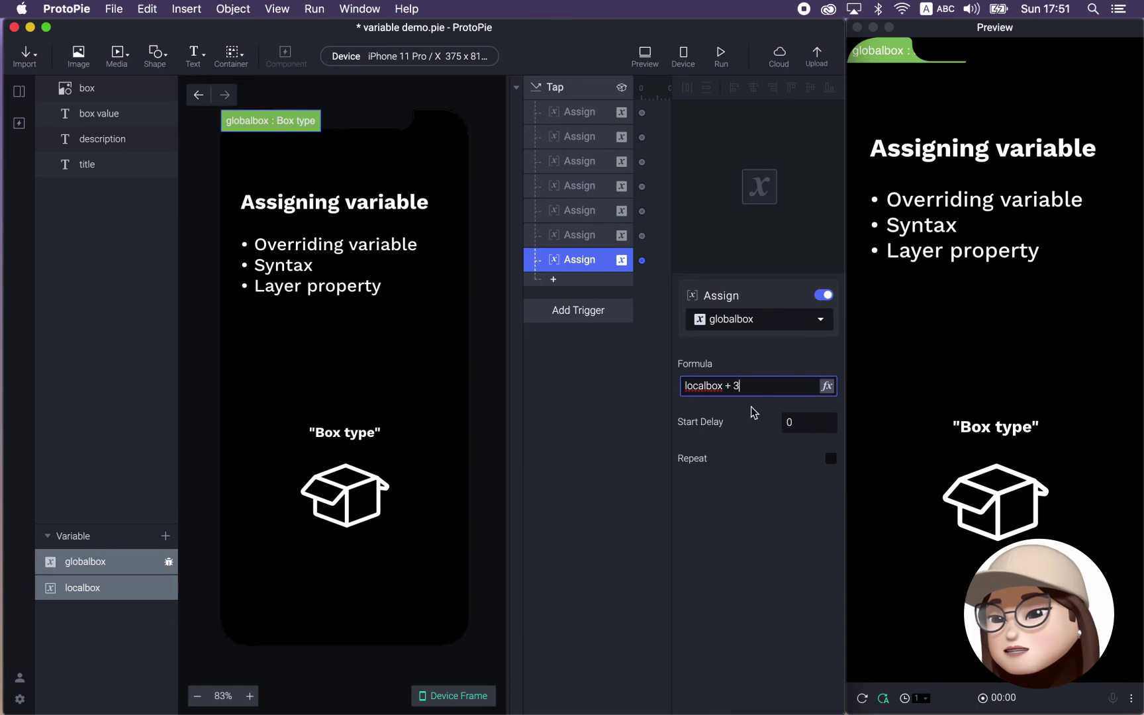
{"action": "key", "text": "Return"}
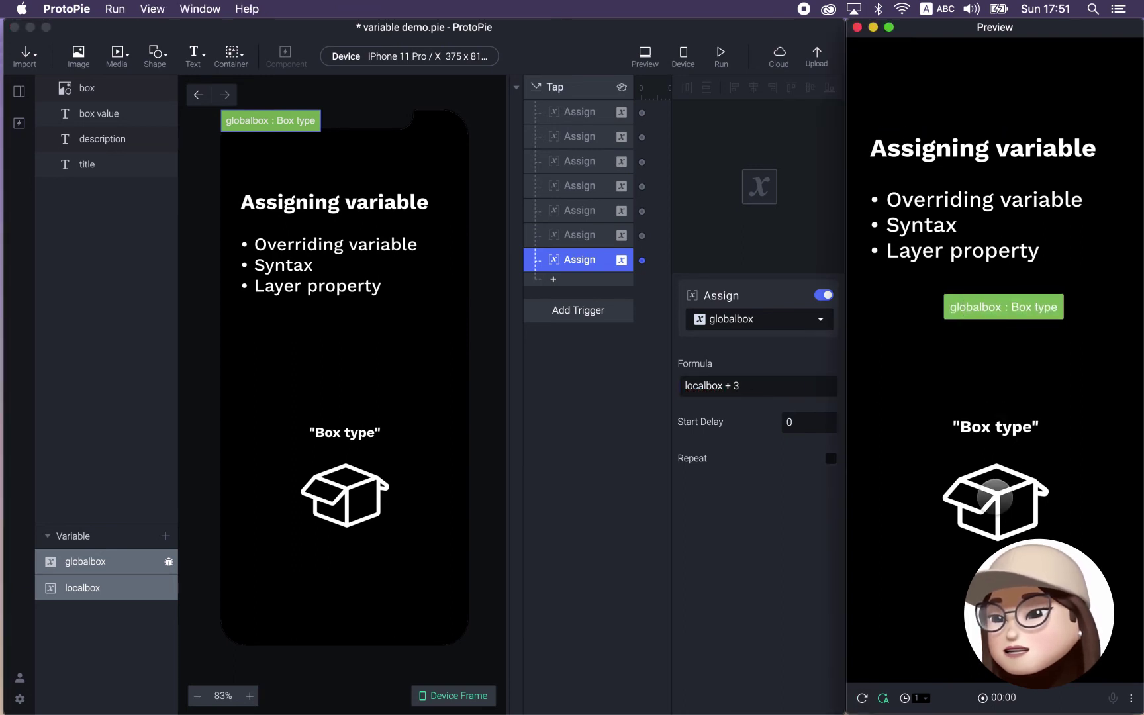
{"action": "left_click", "coordinate": [995, 497]}
Step: Move the globalbox readout and re-edit the Assign formula, keeping it localbox + 3
{"action": "left_click", "coordinate": [986, 305]}
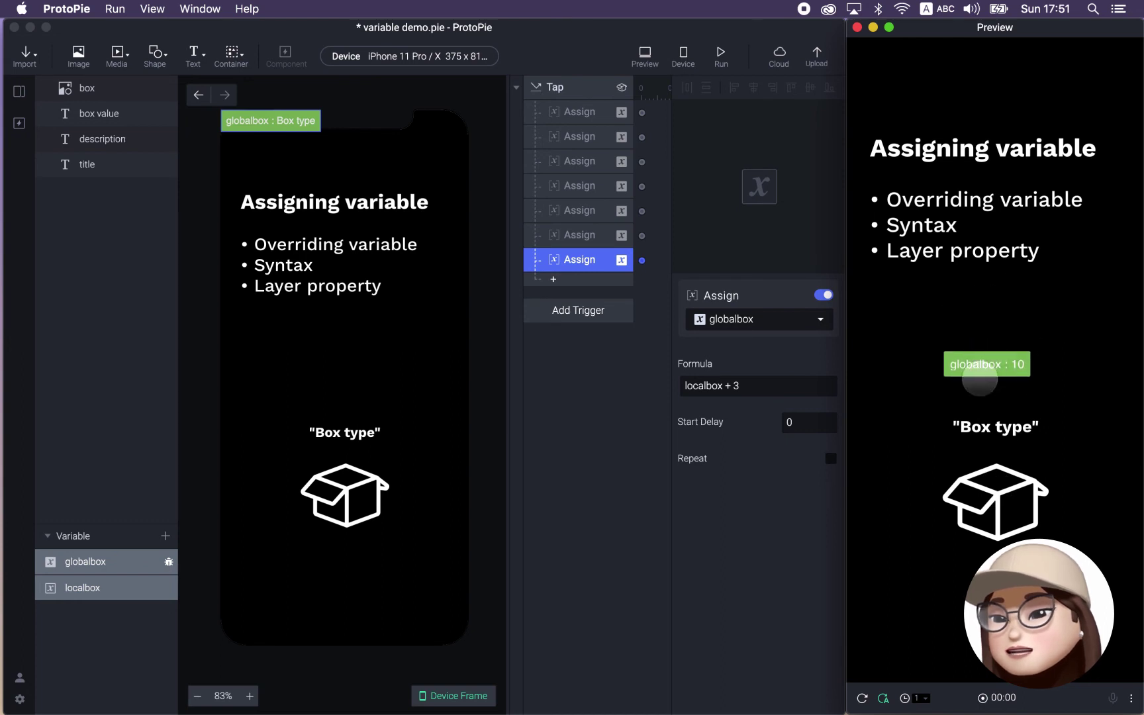
{"action": "left_click", "coordinate": [715, 390]}
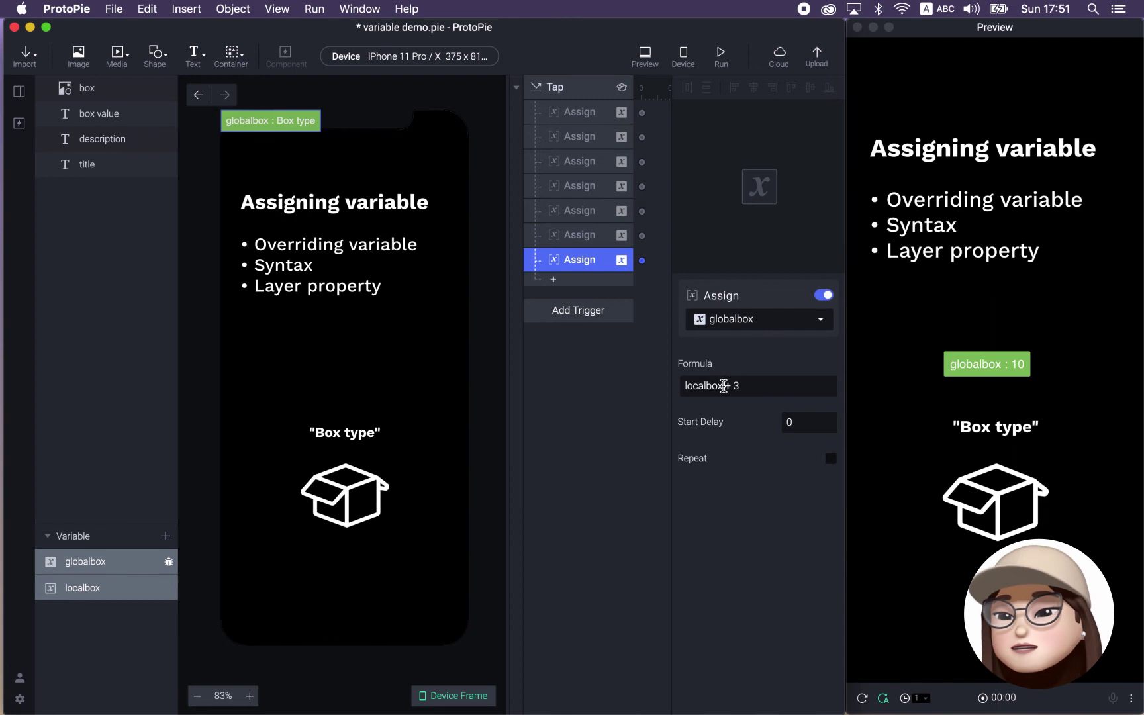
{"action": "double_click", "coordinate": [722, 385]}
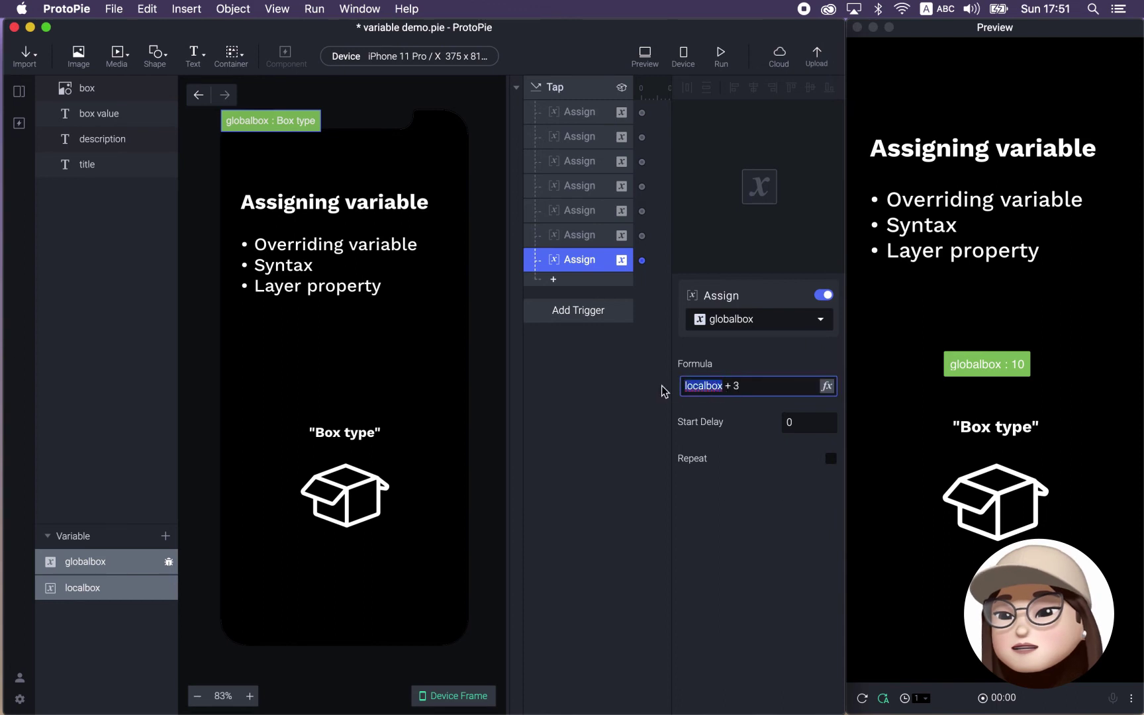
{"action": "left_click", "coordinate": [750, 387]}
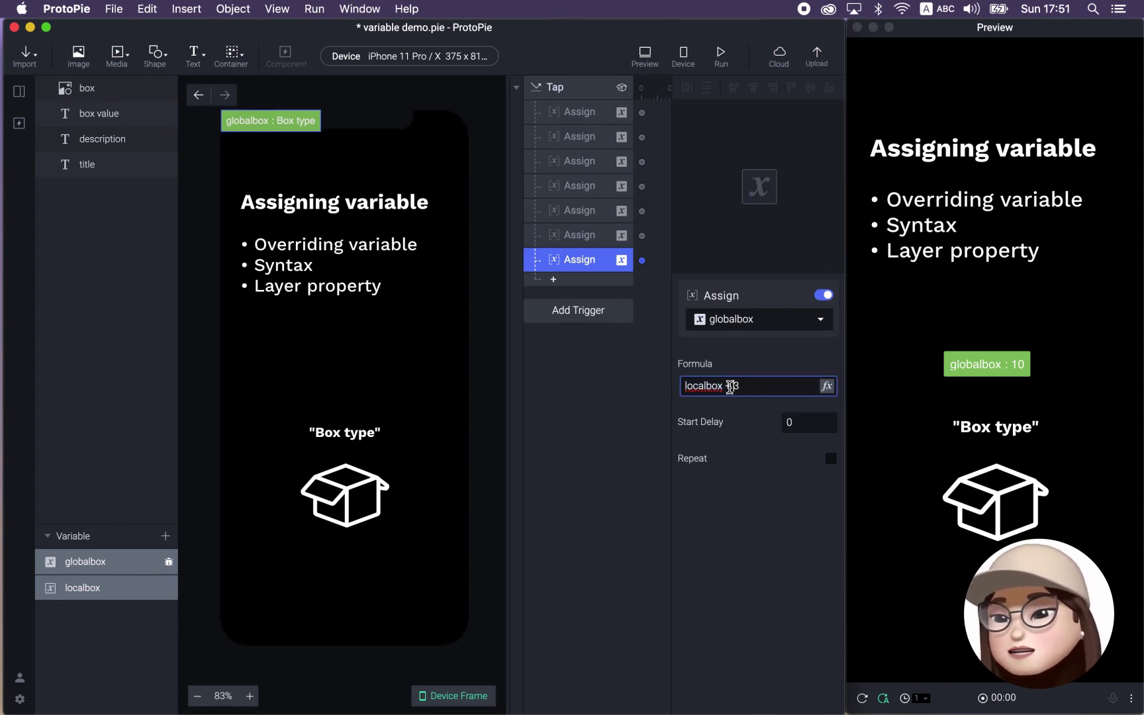
{"action": "left_click_drag", "start_coordinate": [726, 386], "coordinate": [755, 387]}
{"action": "left_click", "coordinate": [767, 389]}
{"action": "key", "text": "BackSpace"}
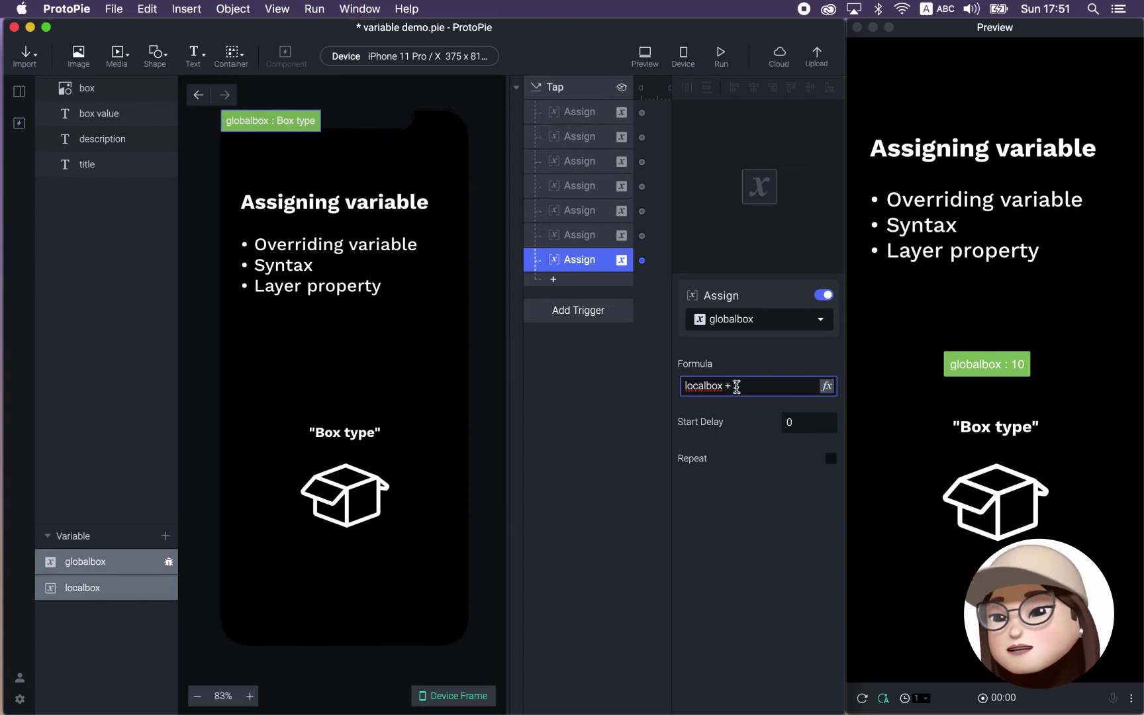
{"action": "left_click_drag", "start_coordinate": [725, 385], "coordinate": [684, 385]}
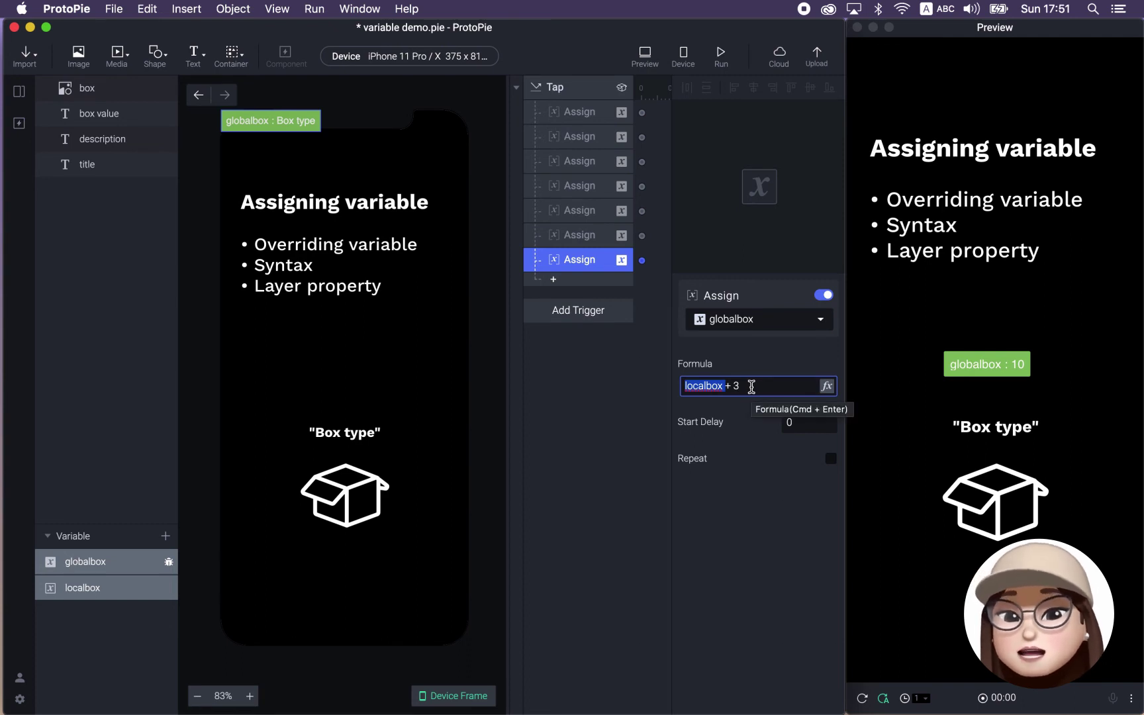
{"action": "left_click", "coordinate": [773, 553]}
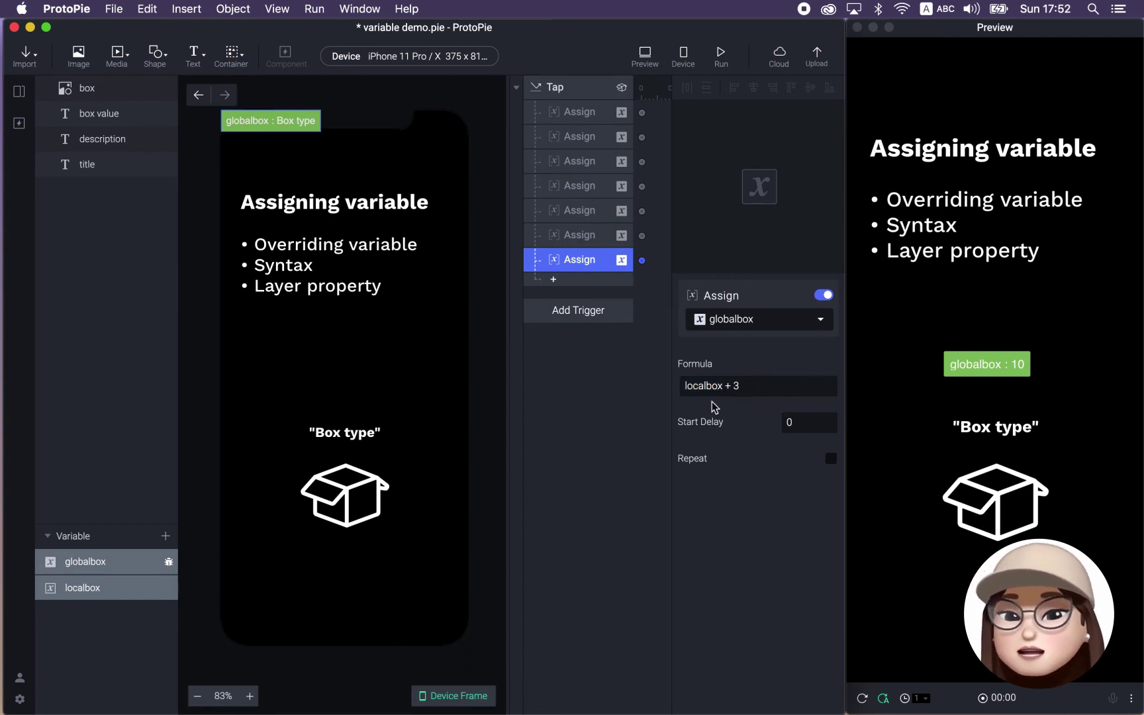
Step: Review the Tap trigger and last Assign's localbox + 3 formula, moving the preview readout aside
{"action": "left_click", "coordinate": [700, 386]}
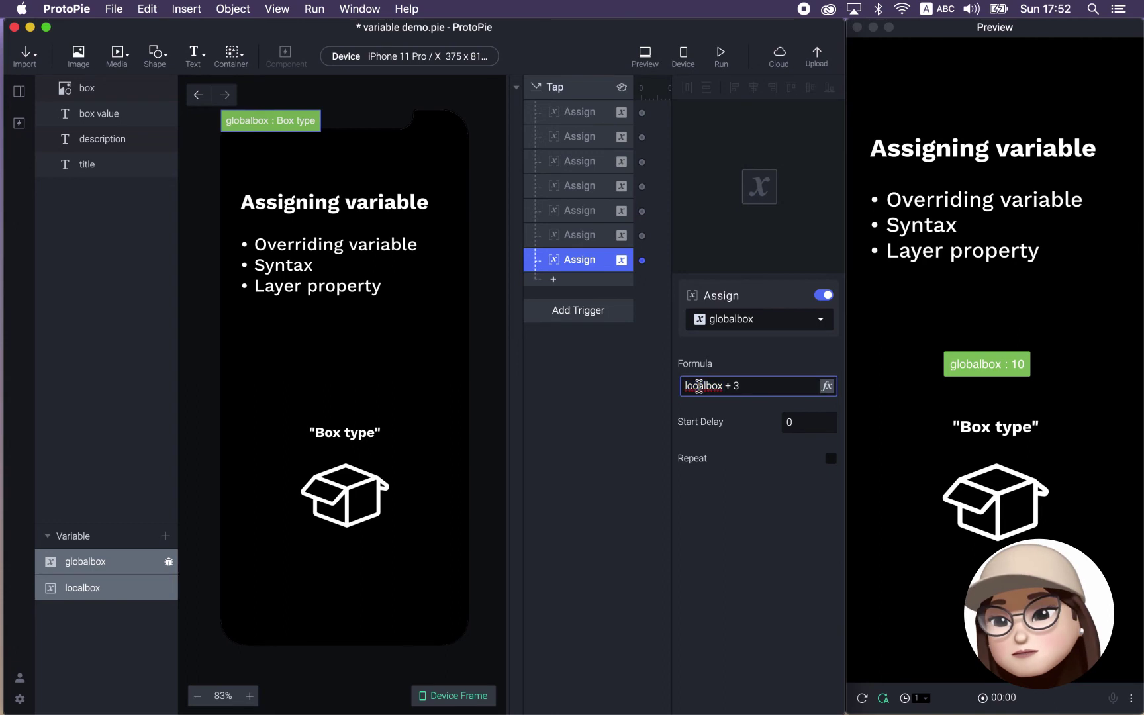
{"action": "left_click", "coordinate": [582, 384]}
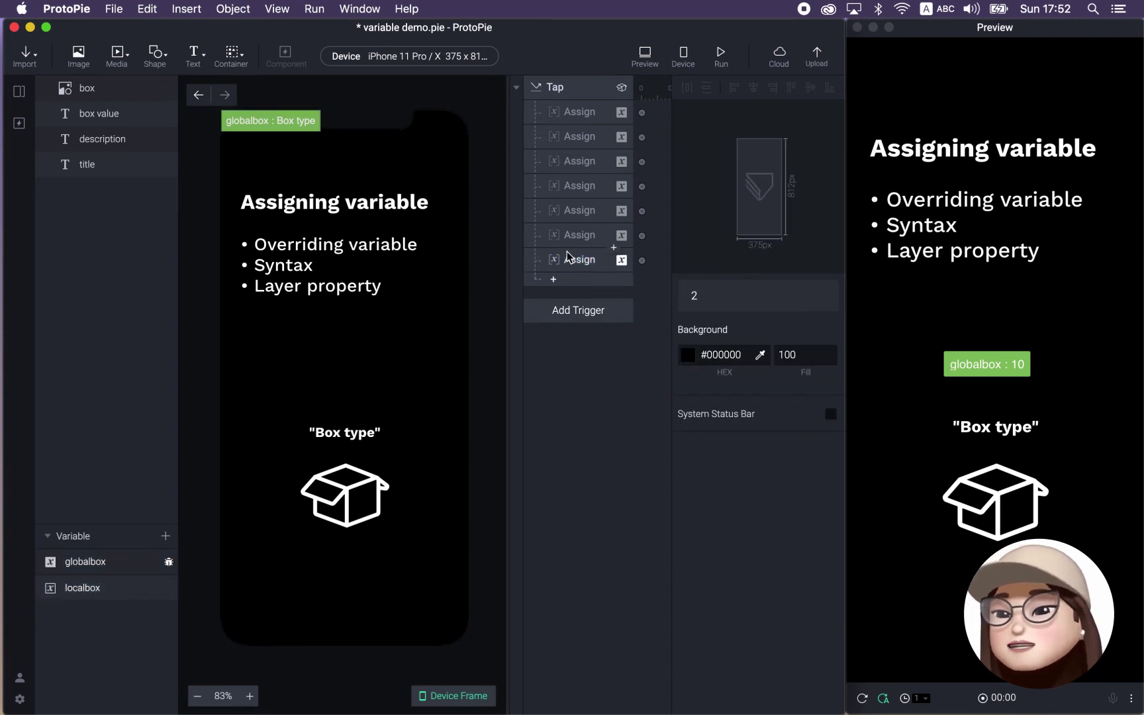
{"action": "left_click", "coordinate": [577, 263]}
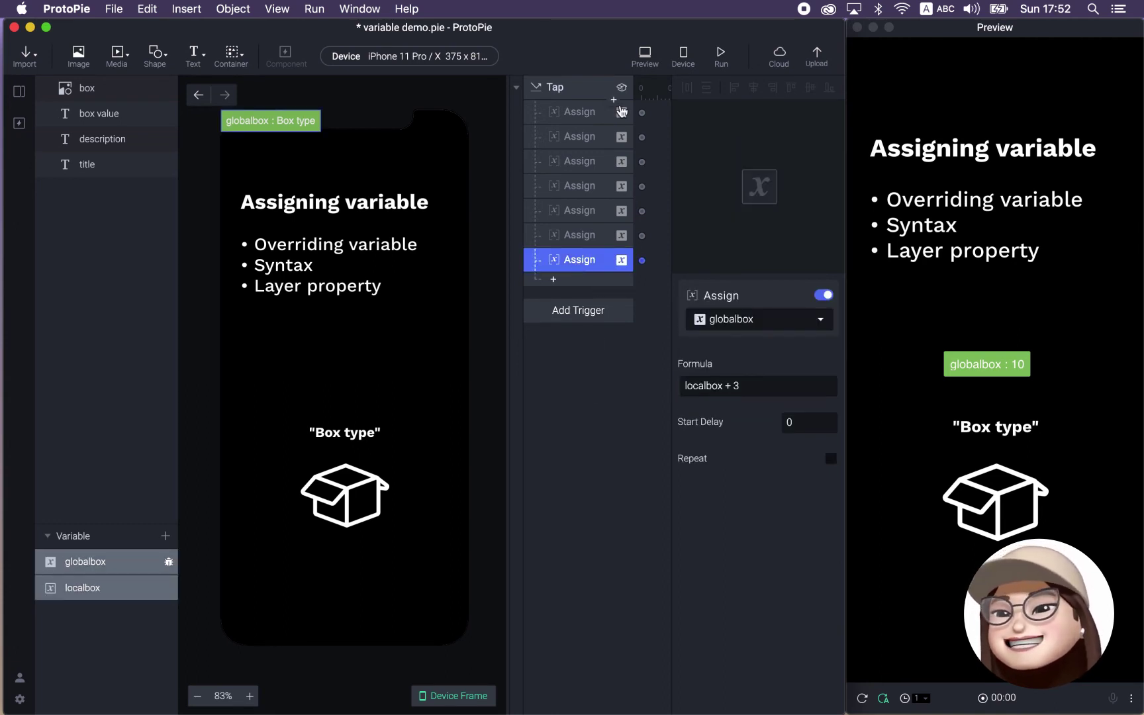
{"action": "left_click", "coordinate": [591, 89]}
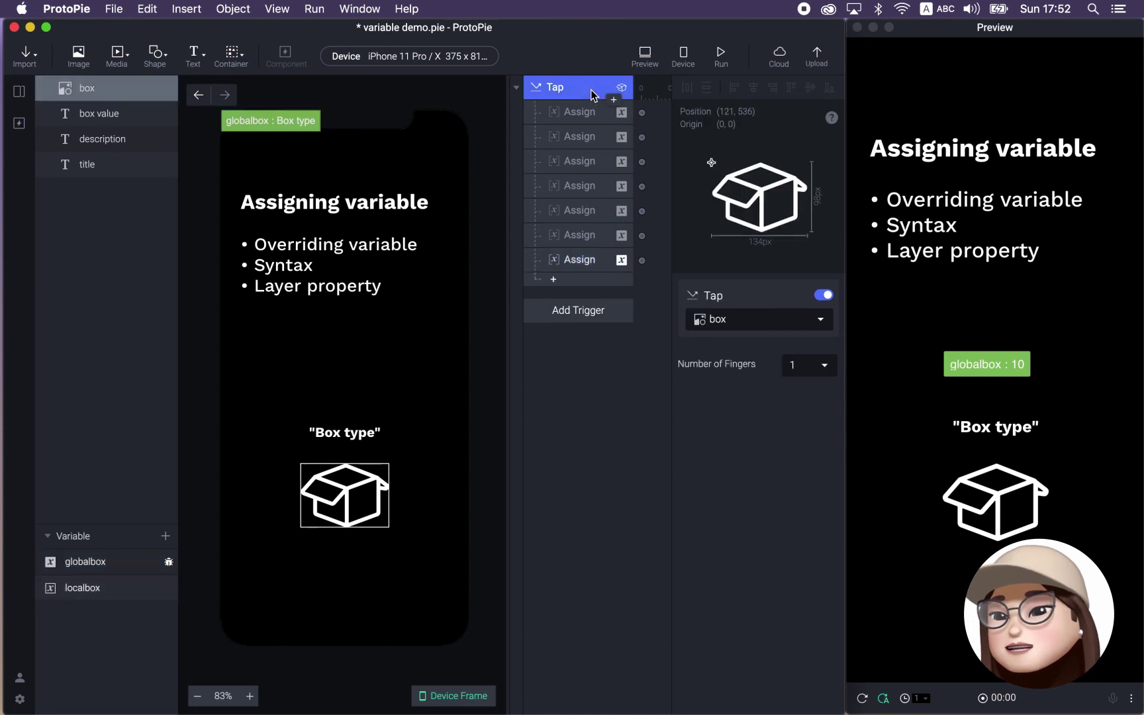
{"action": "left_click", "coordinate": [572, 258]}
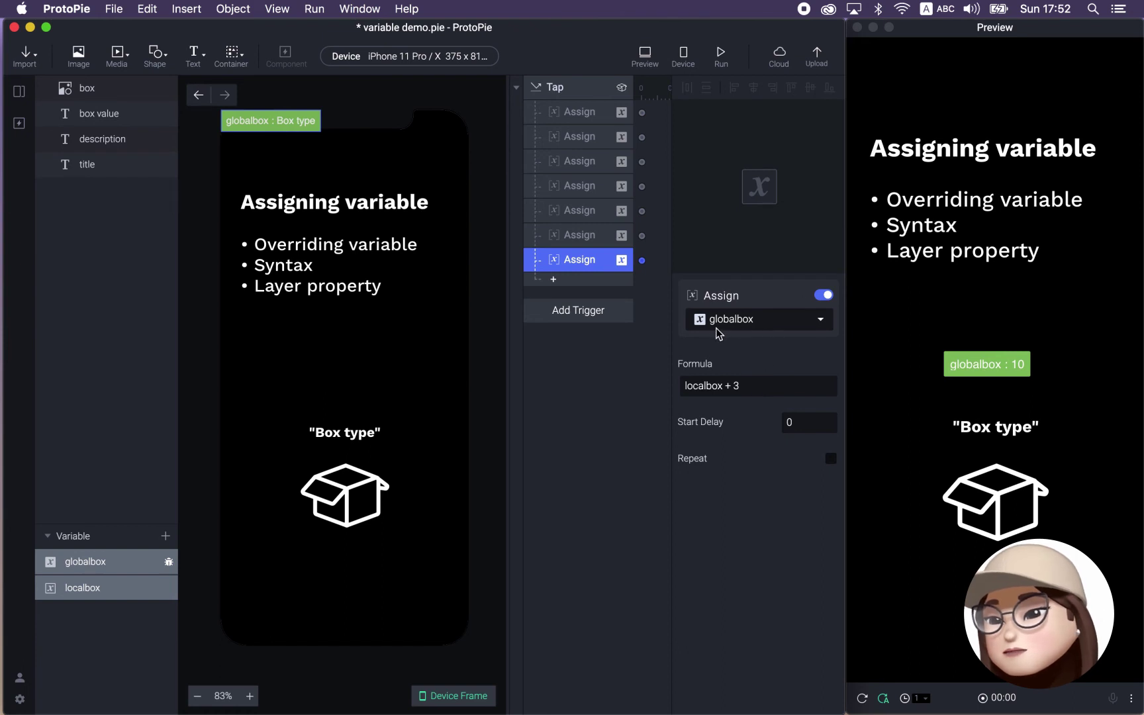
{"action": "left_click", "coordinate": [739, 392]}
{"action": "left_click_drag", "start_coordinate": [750, 388], "coordinate": [671, 389]}
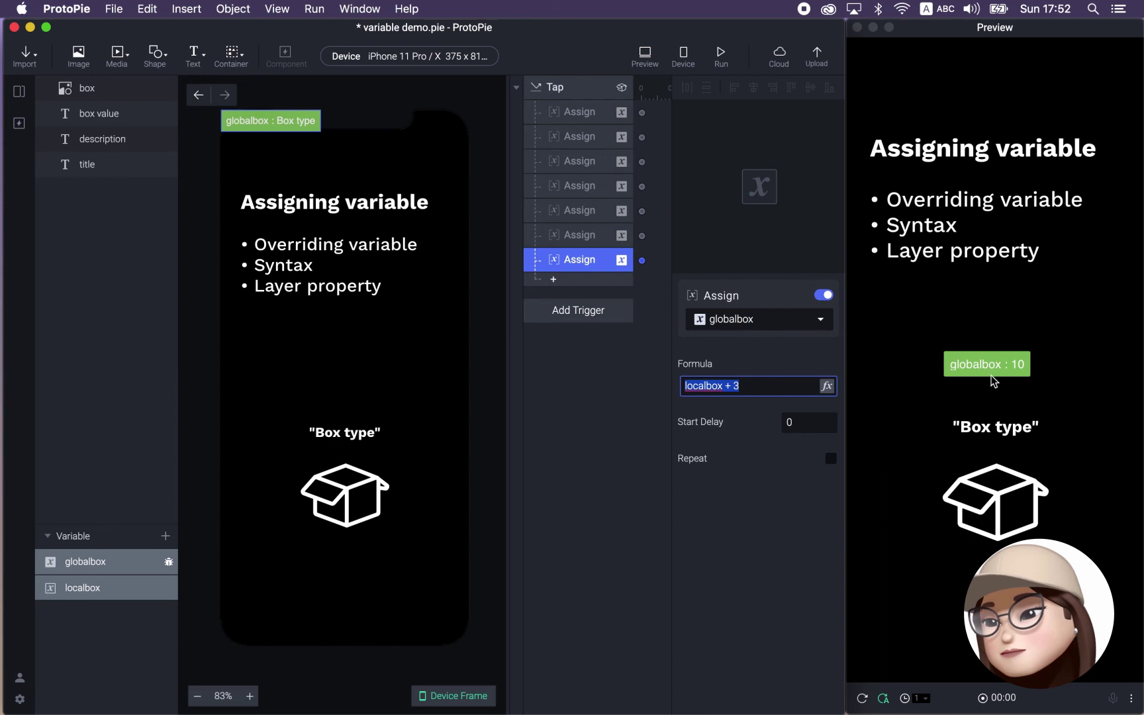
{"action": "left_click_drag", "start_coordinate": [993, 381], "coordinate": [918, 387]}
{"action": "left_click", "coordinate": [631, 342]}
Step: Add a Detect trigger below Tap and set it to watch the globalbox variable
{"action": "left_click", "coordinate": [590, 315]}
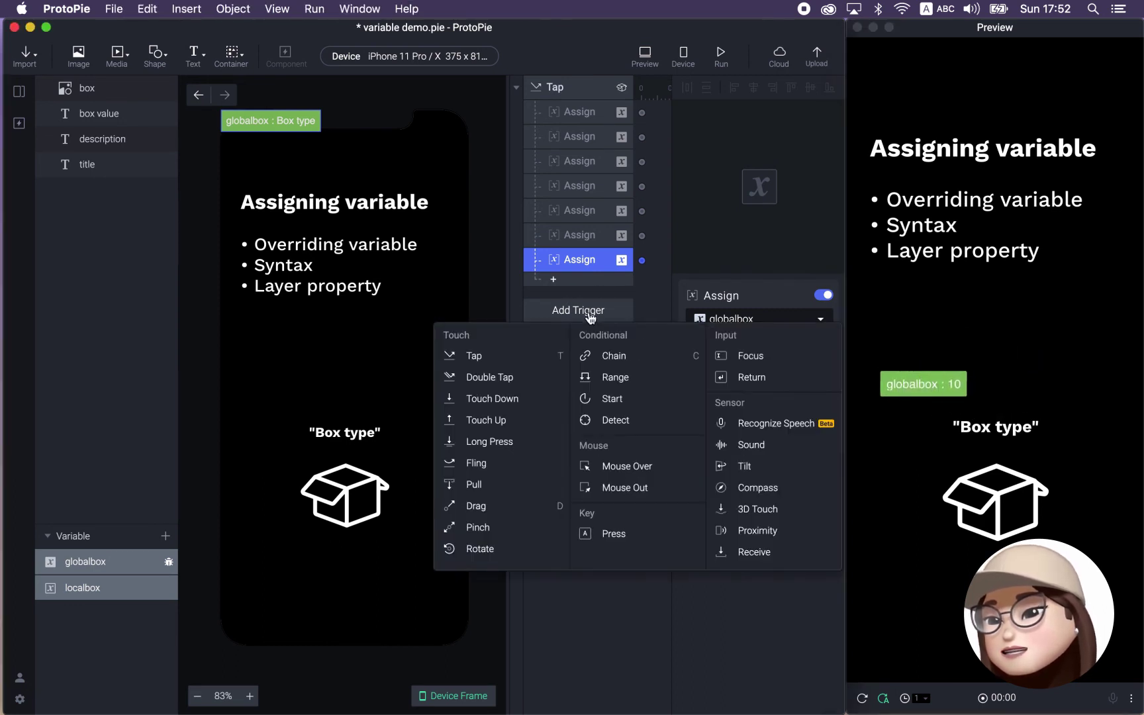
{"action": "left_click", "coordinate": [614, 420]}
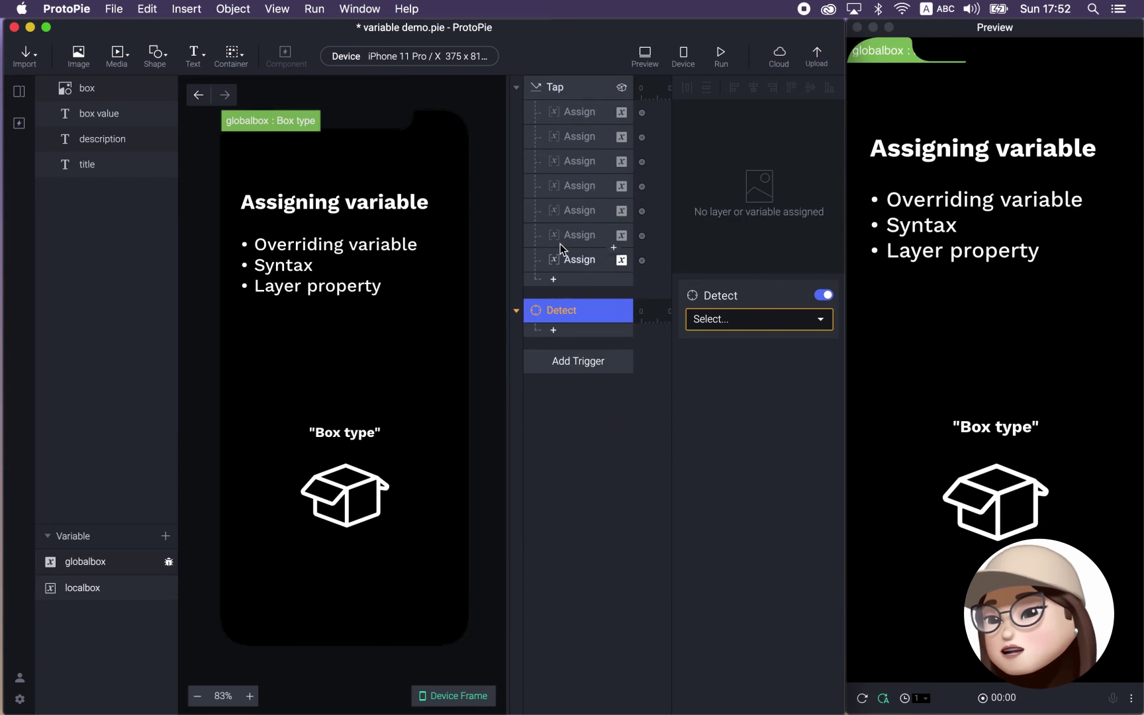
{"action": "left_click", "coordinate": [735, 324]}
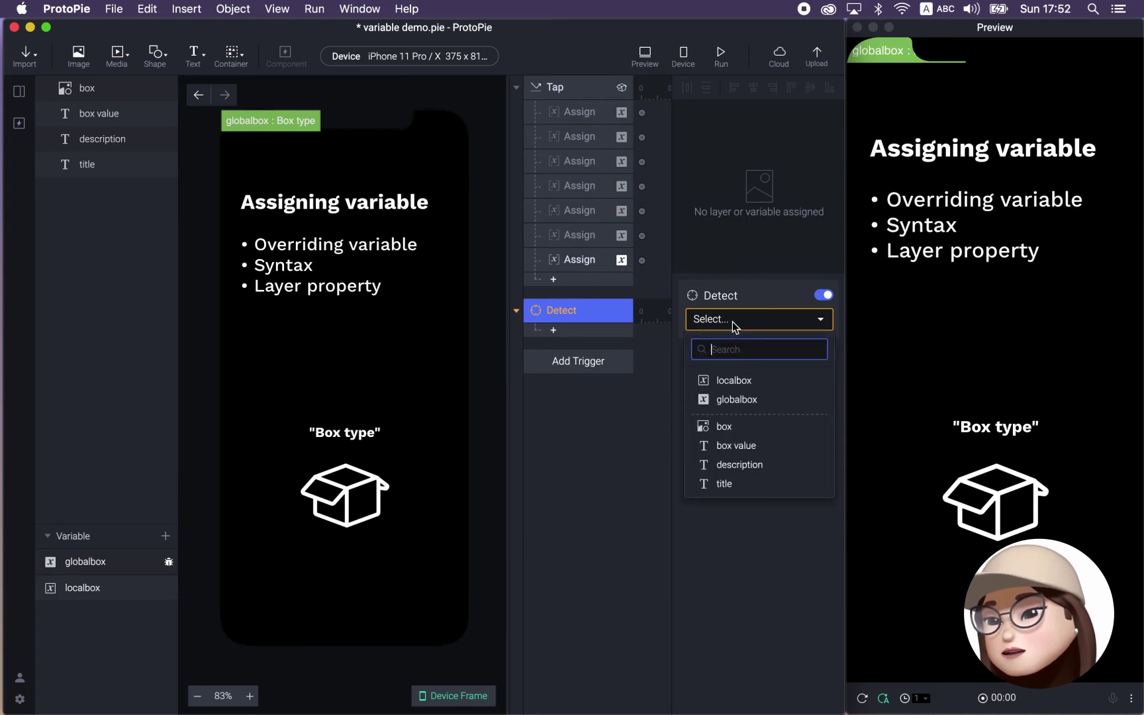
{"action": "left_click", "coordinate": [731, 405]}
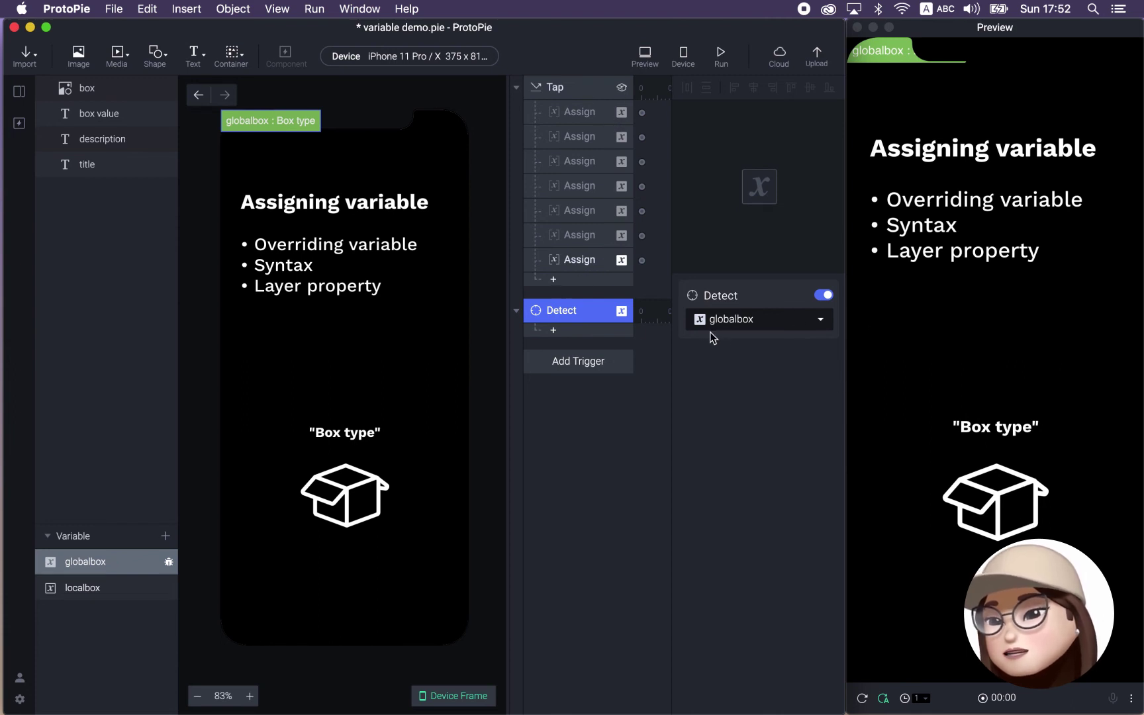
{"action": "left_click", "coordinate": [553, 330]}
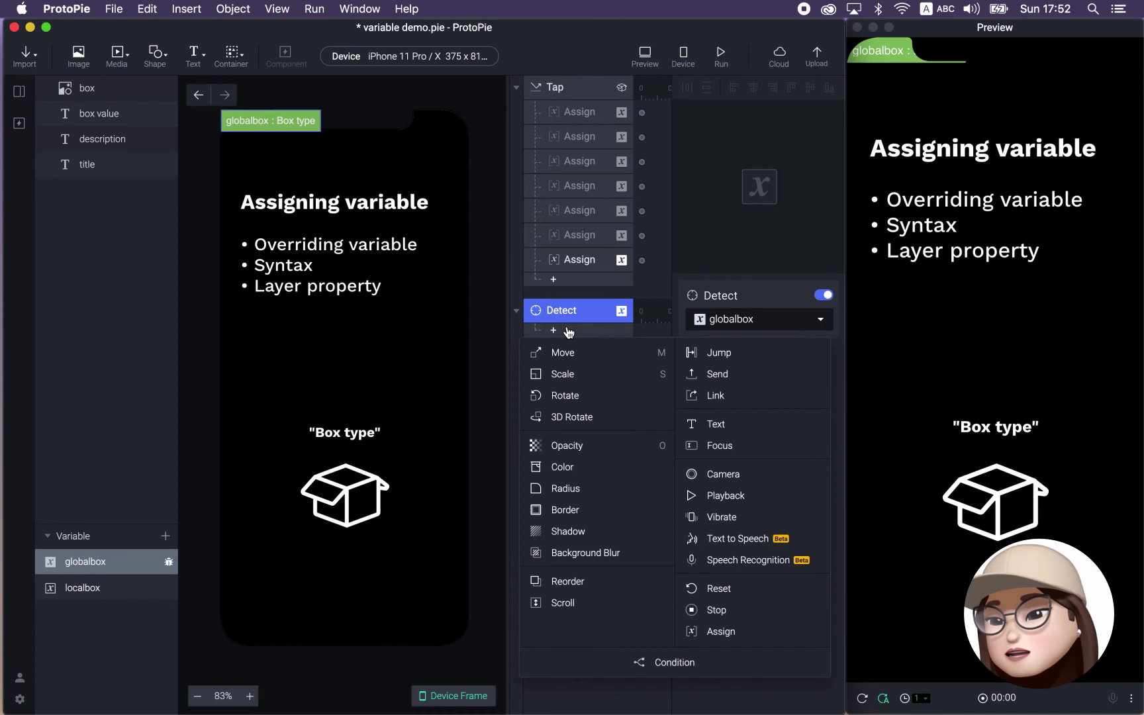
Step: Add a Text response on the box value layer with Formula content set to globalbox
{"action": "left_click", "coordinate": [726, 429]}
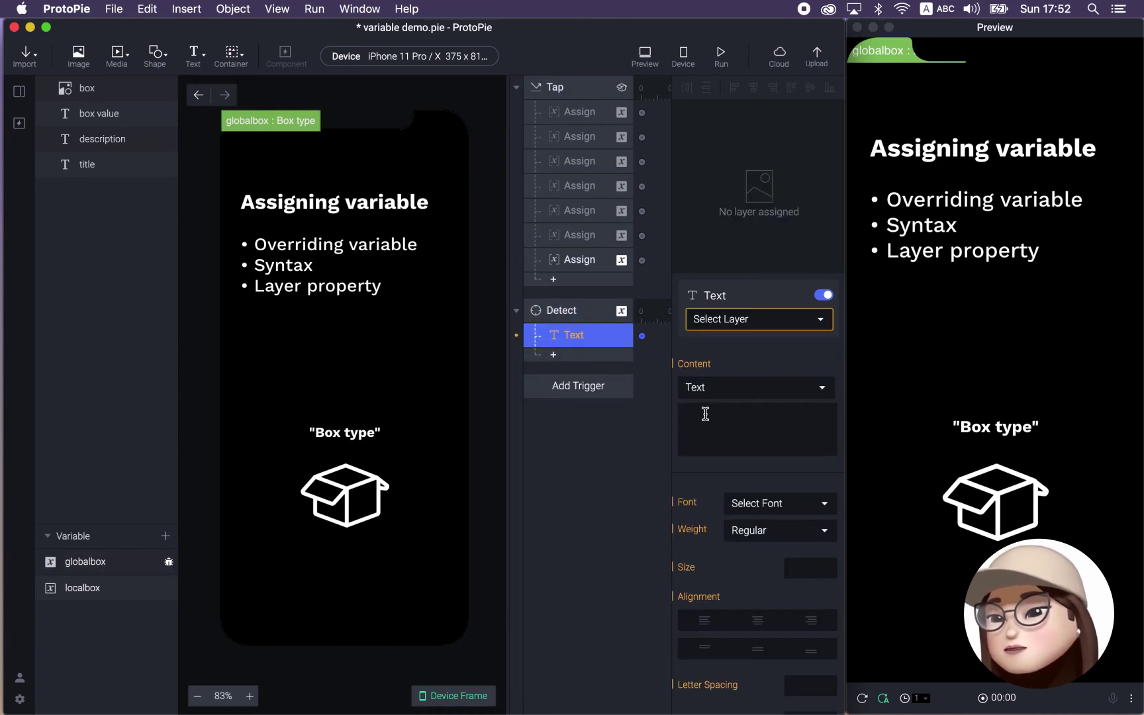
{"action": "left_click", "coordinate": [720, 319]}
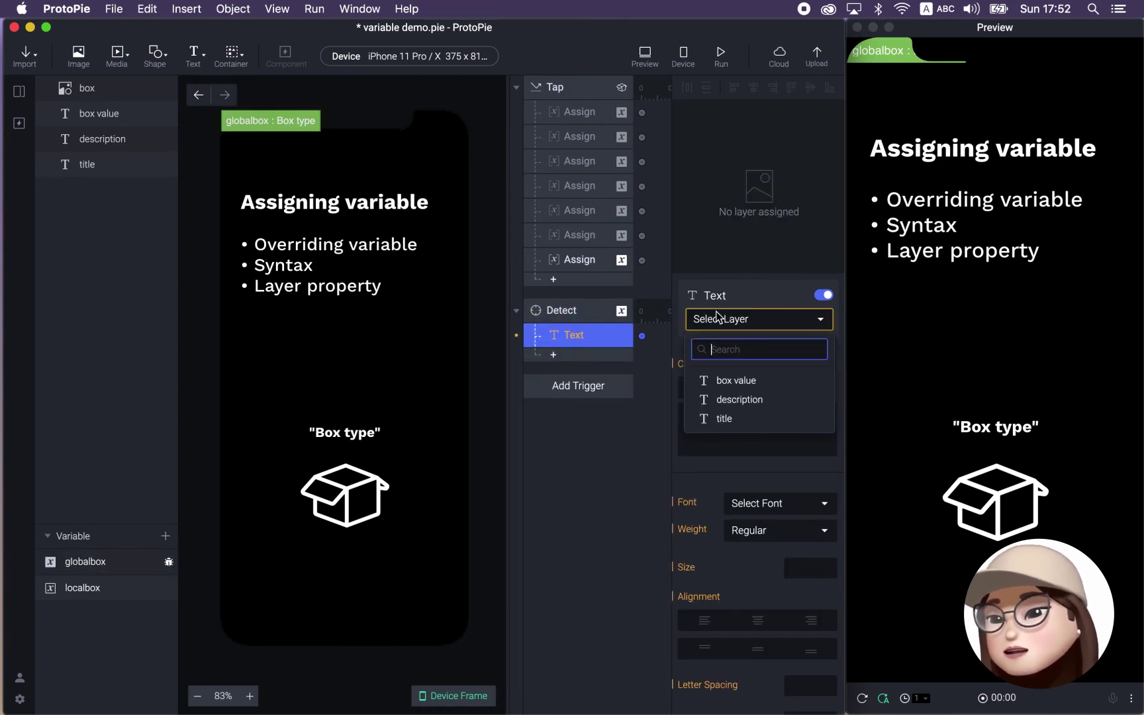
{"action": "left_click", "coordinate": [735, 378]}
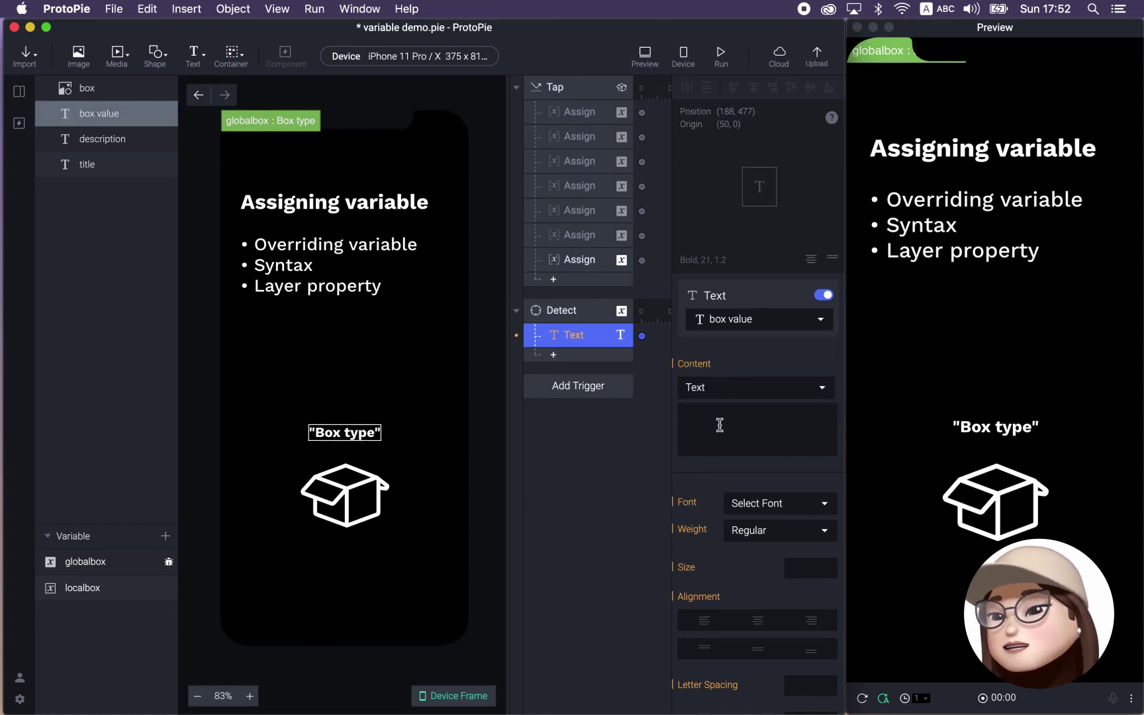
{"action": "left_click", "coordinate": [729, 387]}
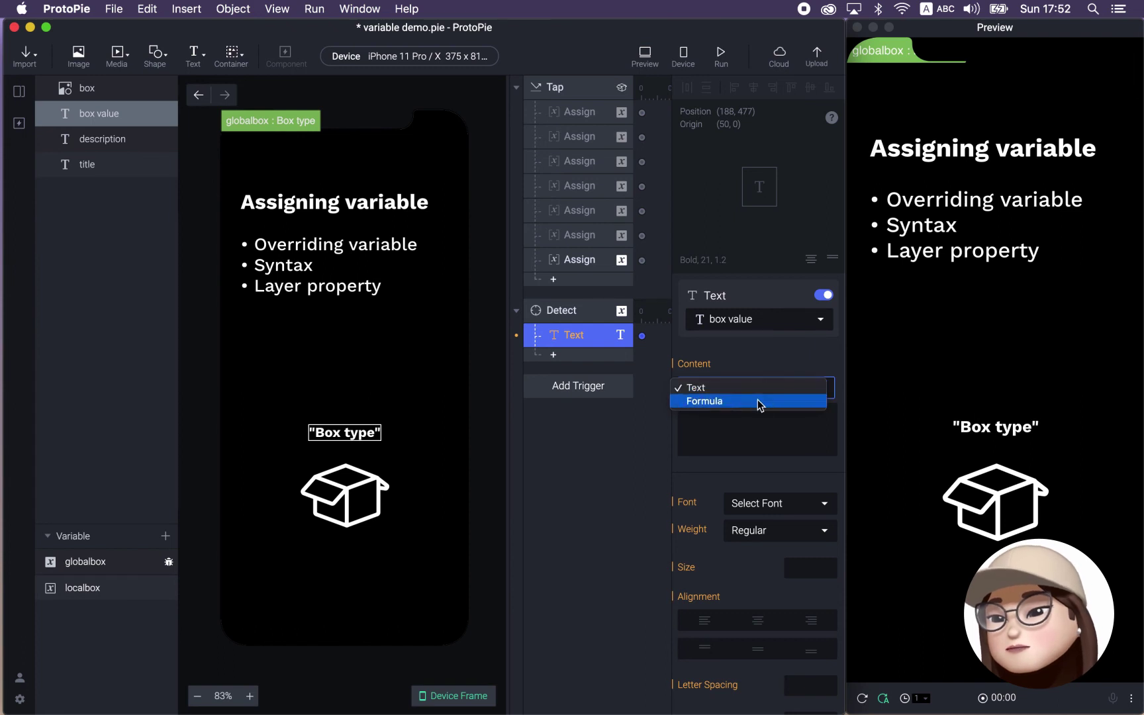
{"action": "left_click", "coordinate": [756, 399]}
{"action": "left_click", "coordinate": [722, 410]}
{"action": "left_click", "coordinate": [829, 425]}
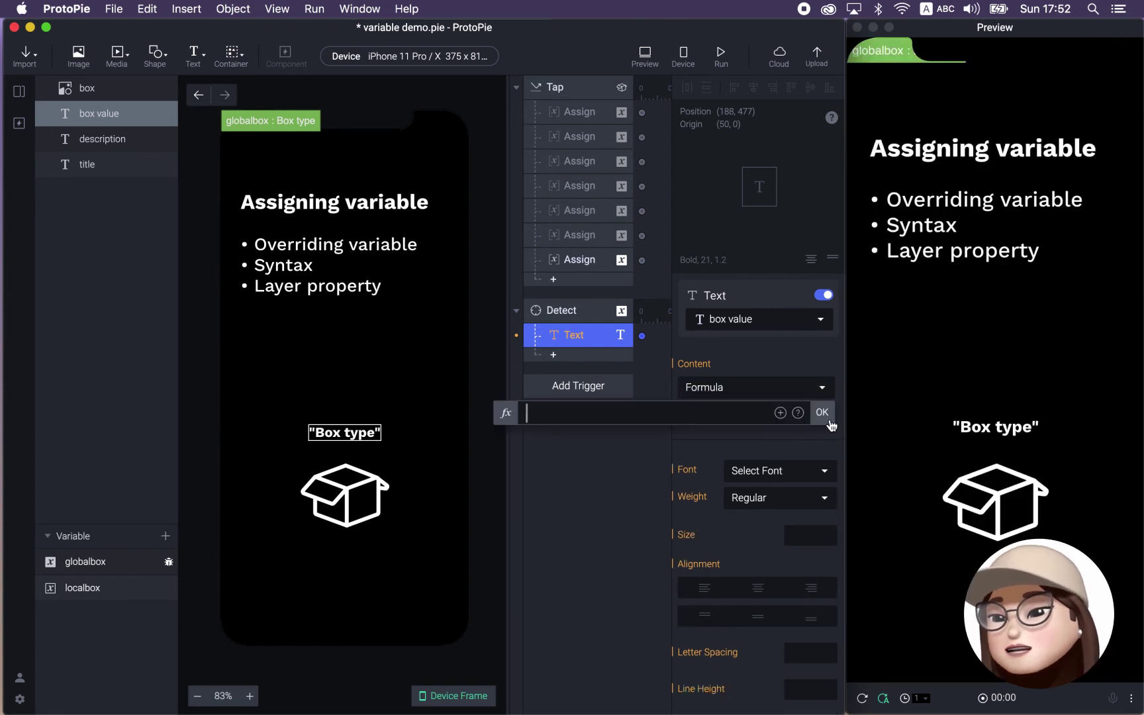
{"action": "left_click", "coordinate": [781, 413]}
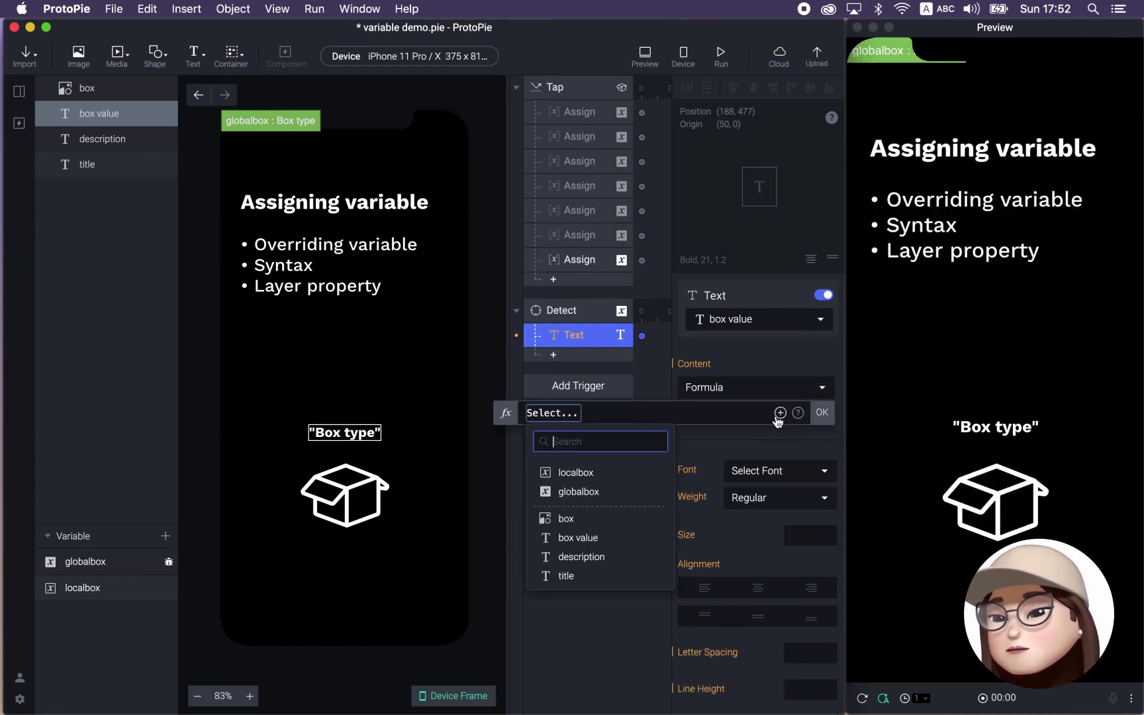
{"action": "left_click", "coordinate": [585, 494]}
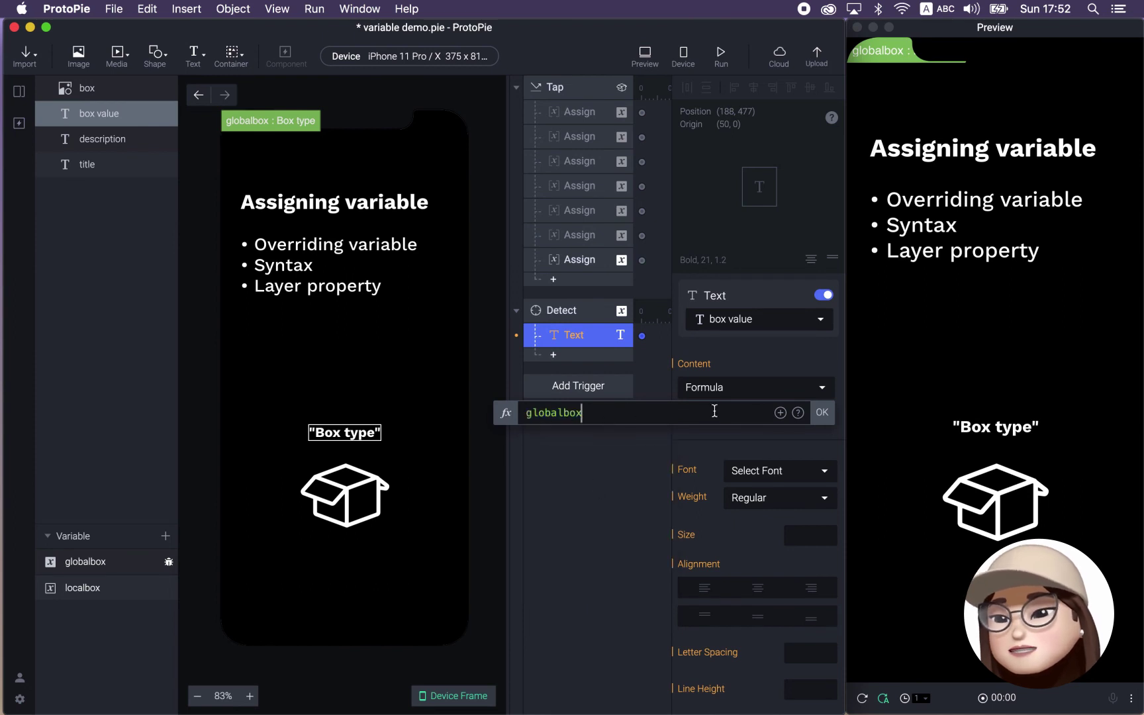
{"action": "left_click", "coordinate": [821, 413]}
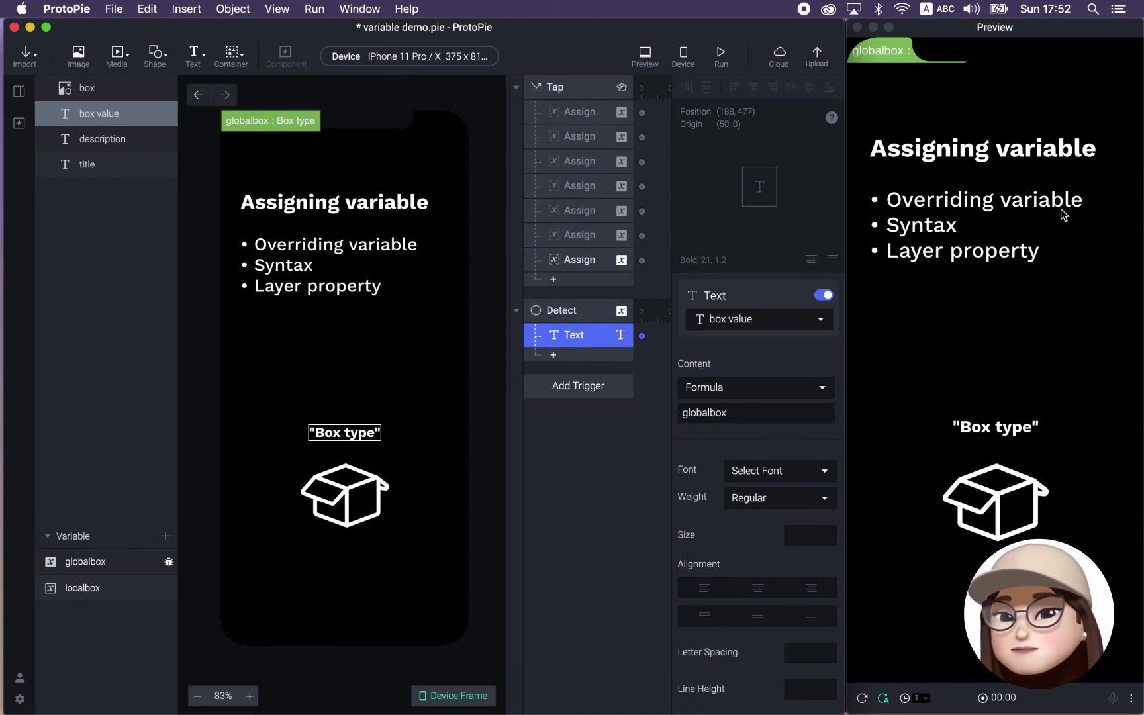
Step: Tap the box in preview and check the caption and globalbox label both read 10
{"action": "left_click_drag", "start_coordinate": [882, 51], "coordinate": [956, 376]}
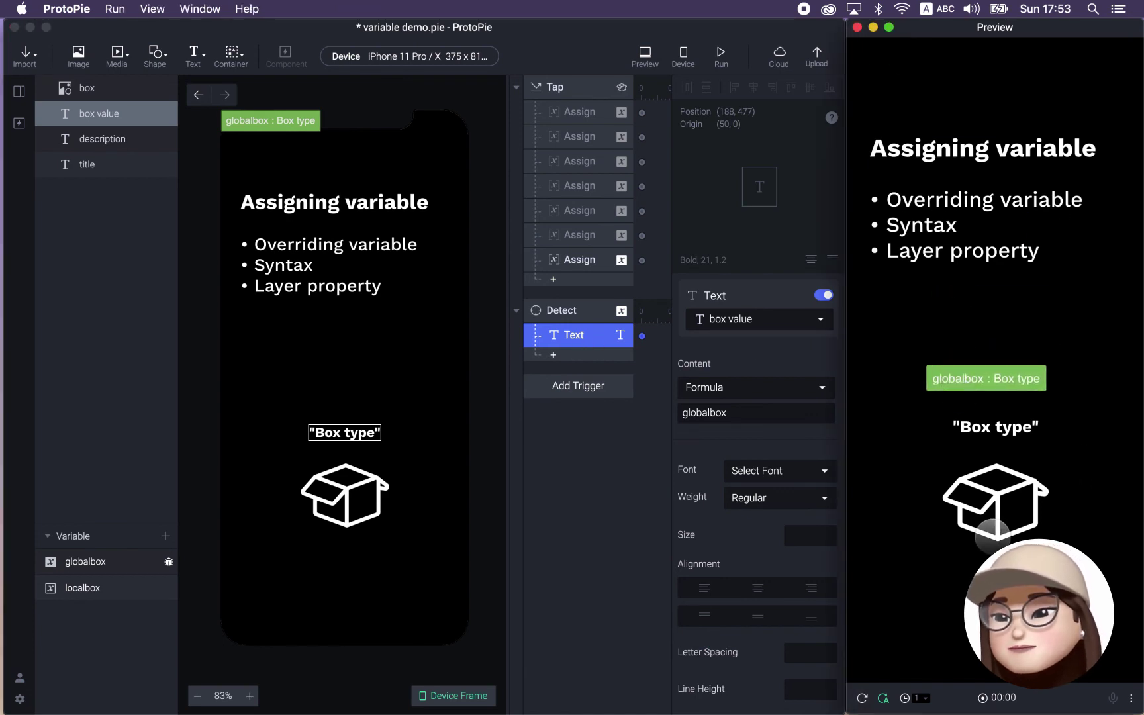
{"action": "left_click", "coordinate": [986, 507]}
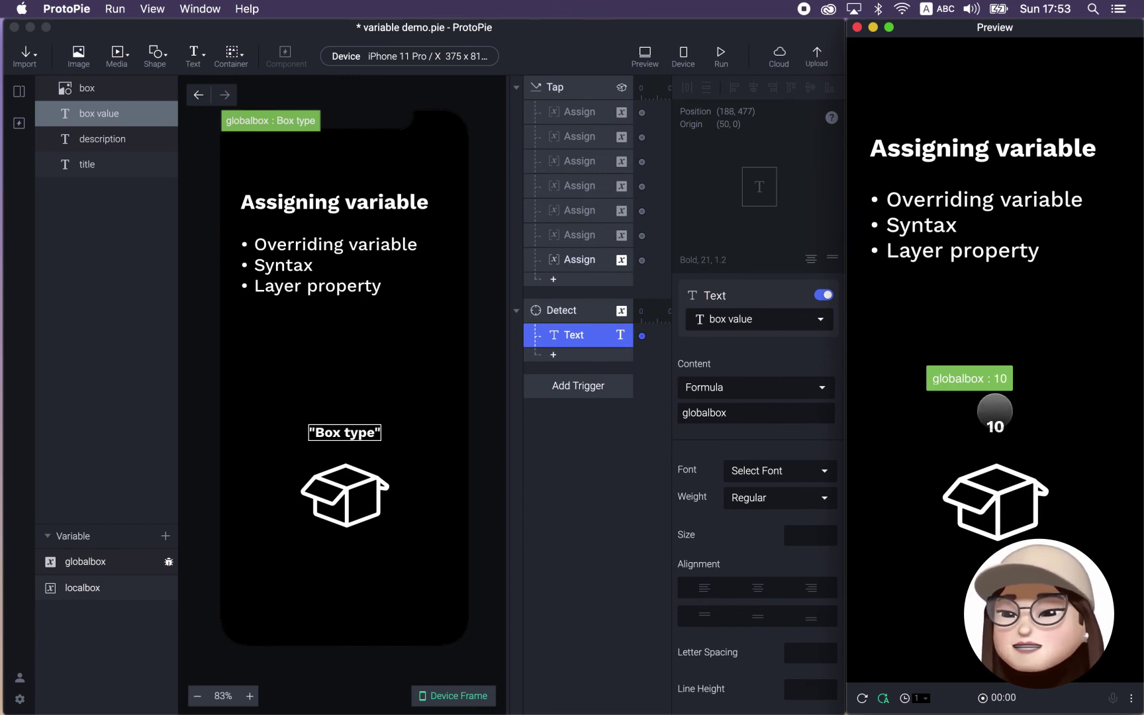
{"action": "left_click_drag", "start_coordinate": [959, 378], "coordinate": [1032, 344]}
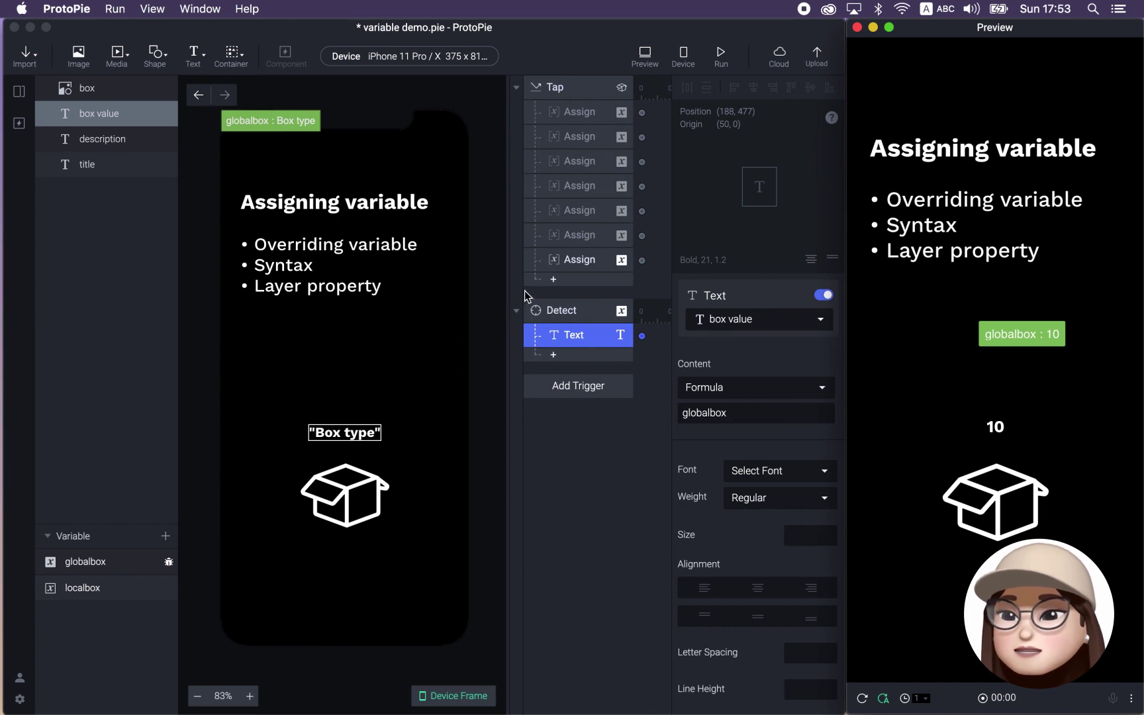
Step: Delete the first six Assign responses under the Tap trigger
{"action": "left_click", "coordinate": [569, 117]}
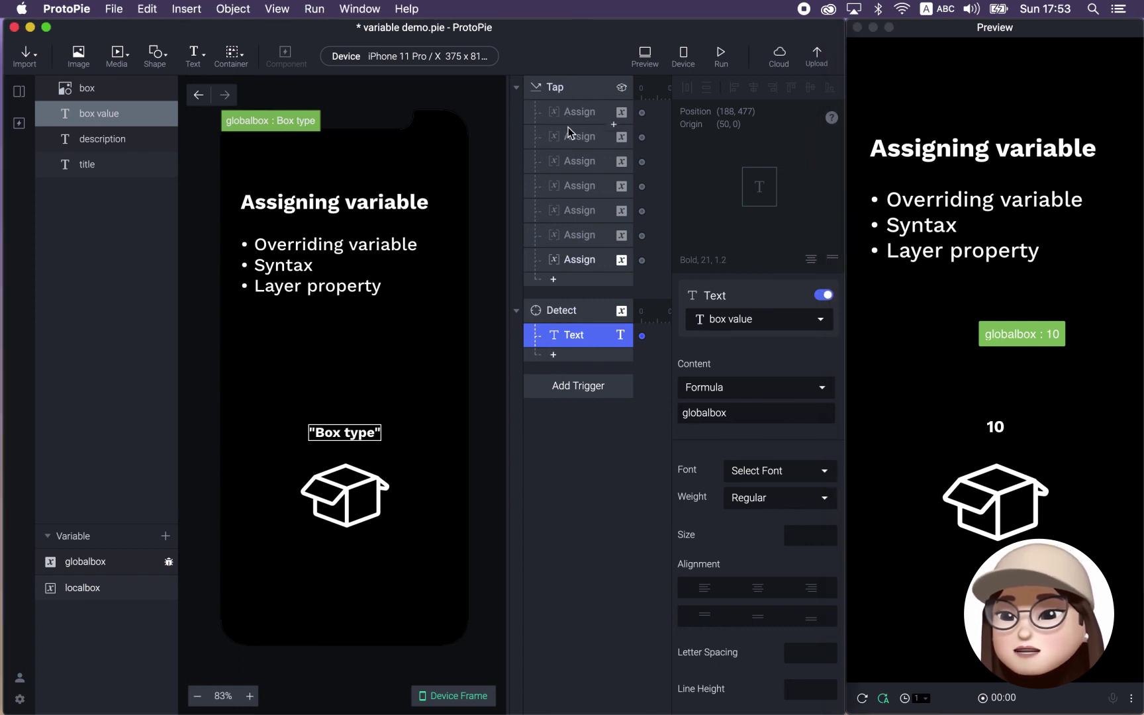
{"action": "left_click", "coordinate": [567, 239], "text": "shift"}
{"action": "key", "text": "BackSpace"}
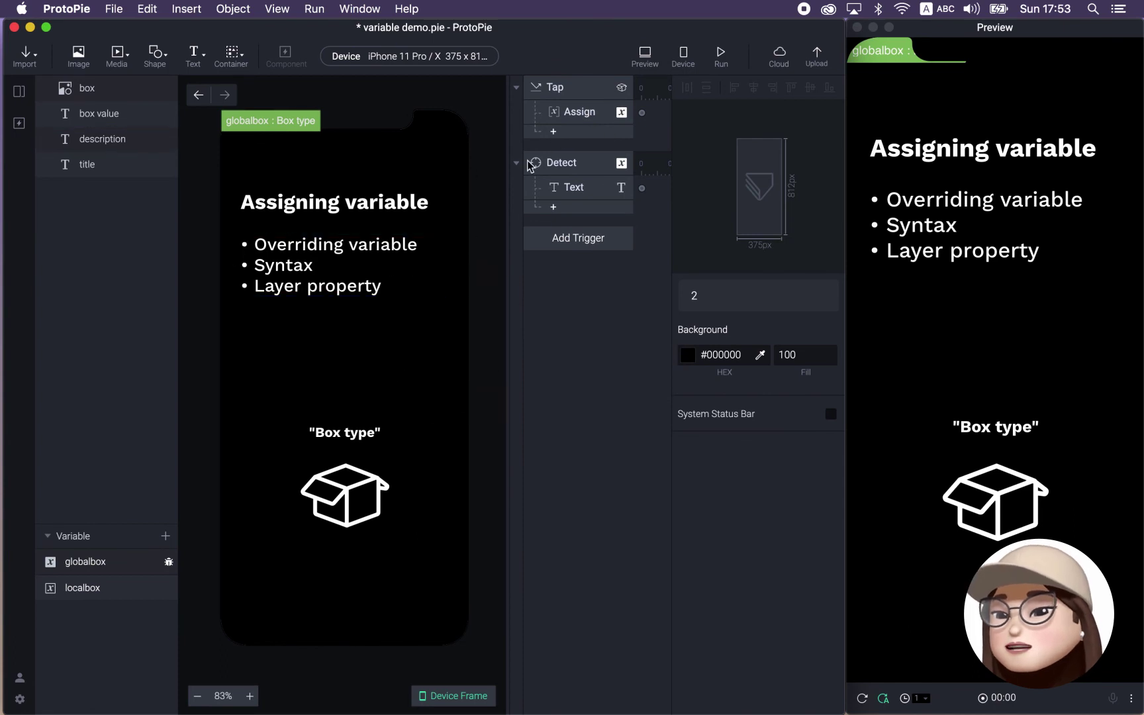
Step: Review the remaining Assign's formula, confirming it reads localbox + 3
{"action": "left_click", "coordinate": [569, 88]}
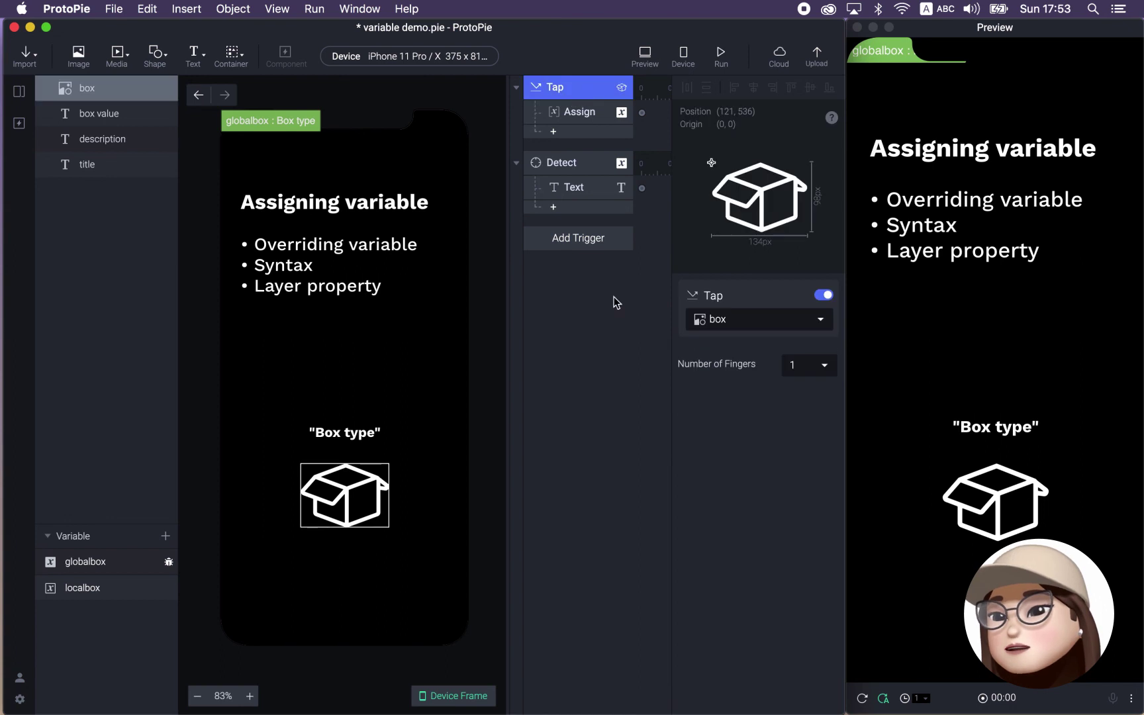
{"action": "left_click", "coordinate": [572, 114]}
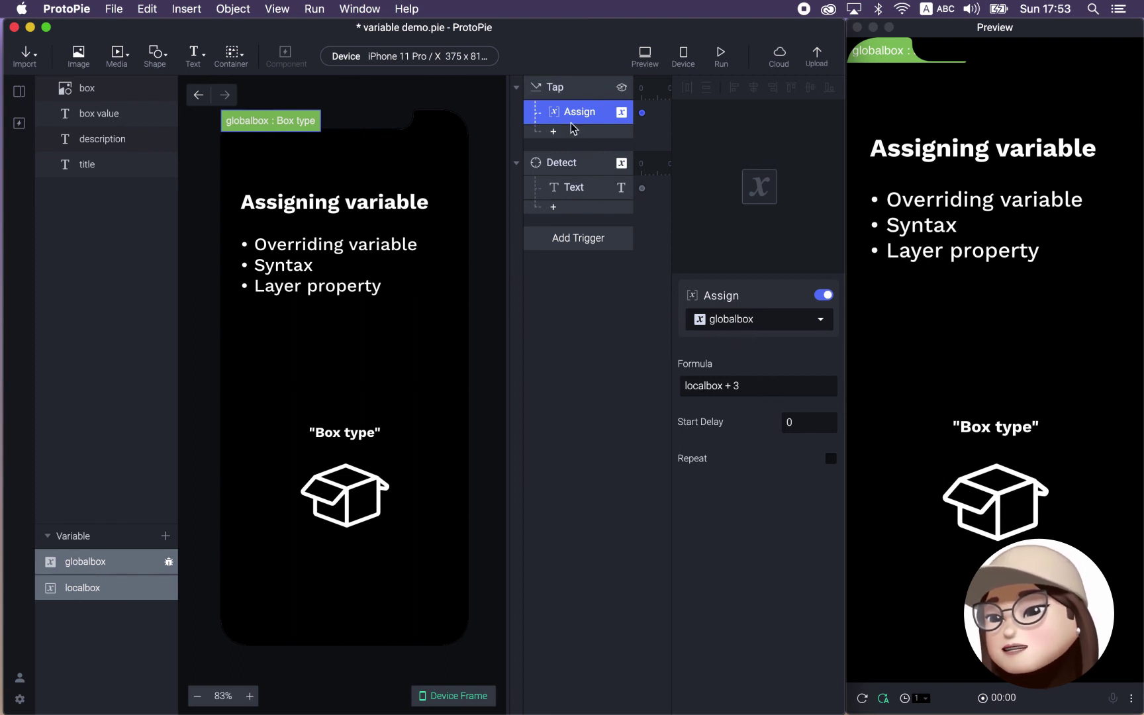
{"action": "left_click_drag", "start_coordinate": [762, 387], "coordinate": [669, 391]}
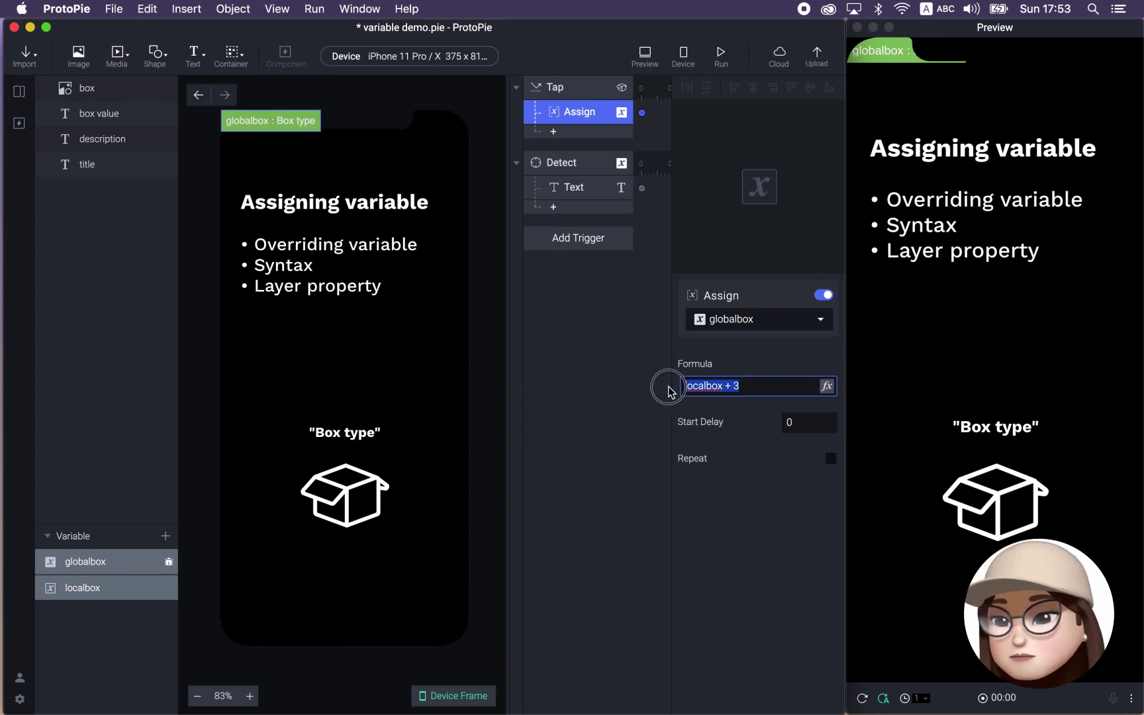
{"action": "double_click", "coordinate": [697, 386]}
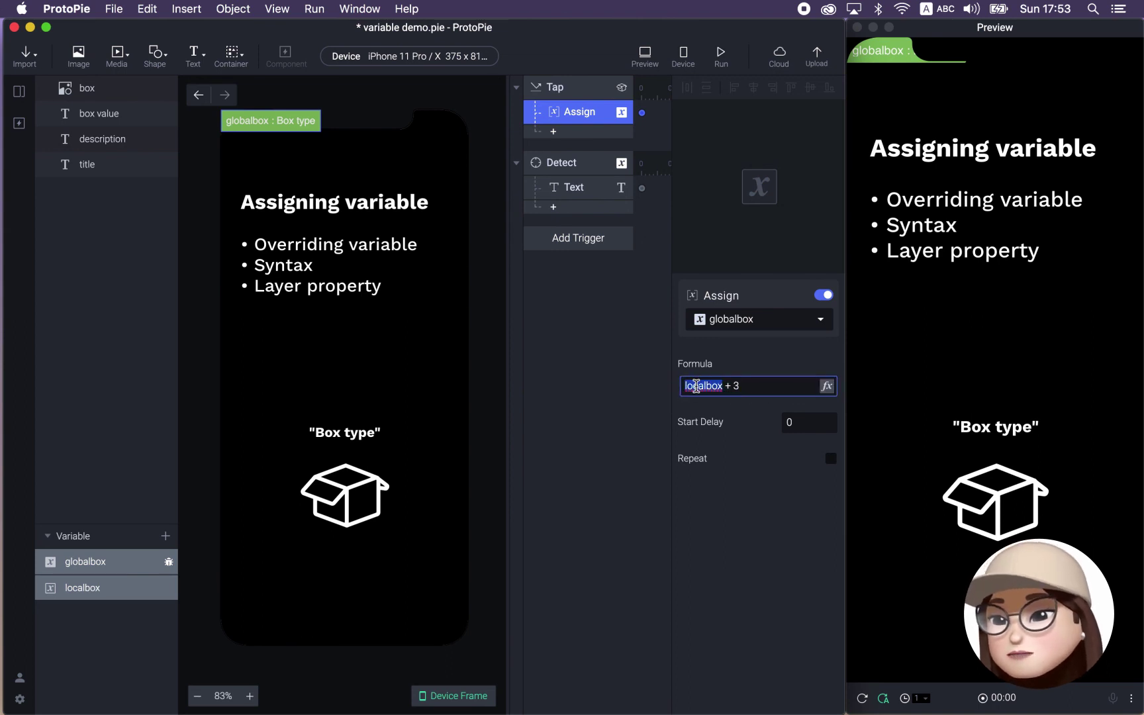
{"action": "left_click", "coordinate": [735, 385]}
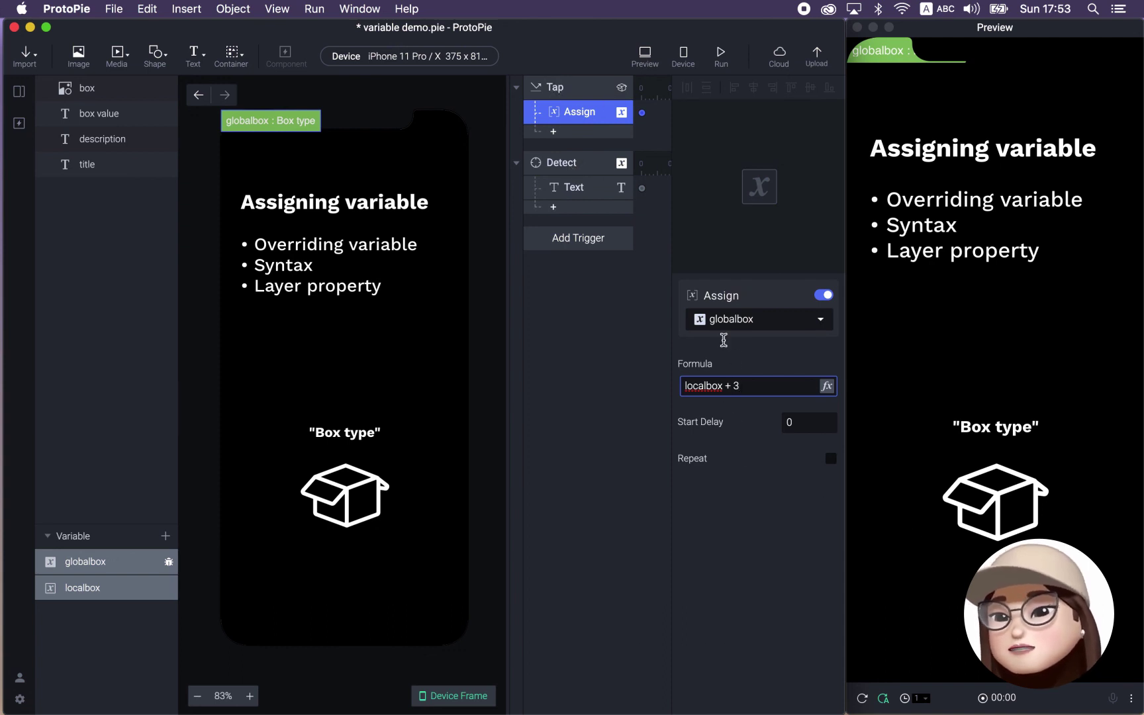
Step: Review the Detect trigger's Text response showing globalbox in the box value layer
{"action": "left_click", "coordinate": [583, 164]}
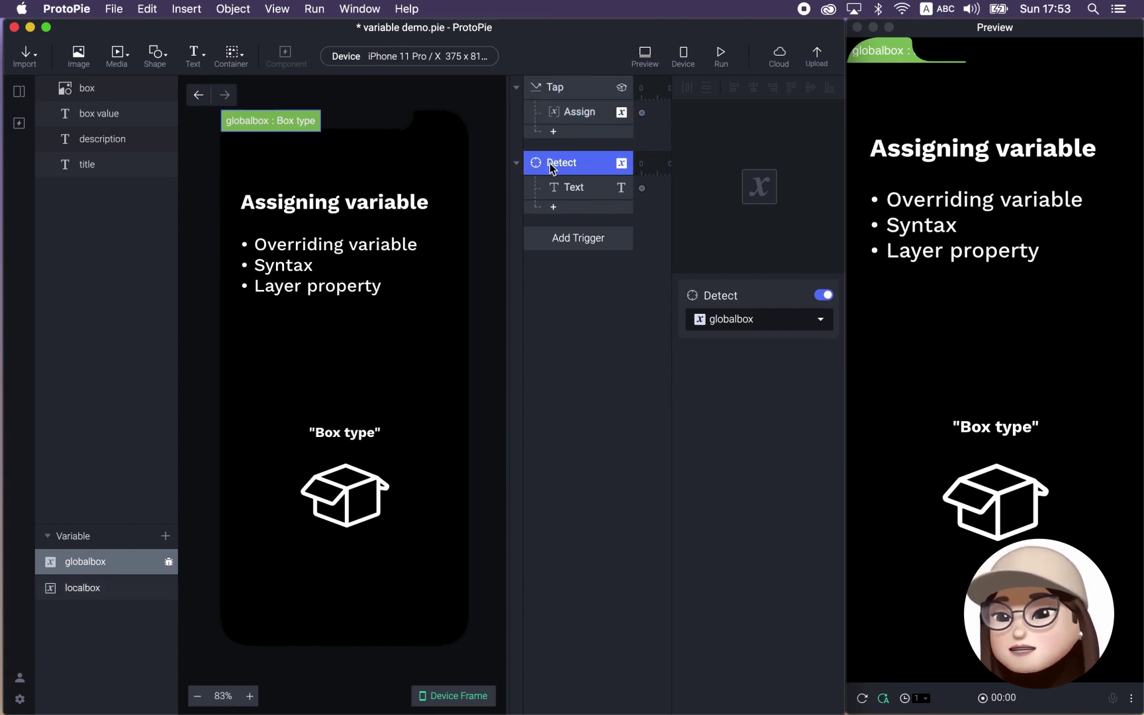
{"action": "left_click", "coordinate": [582, 187]}
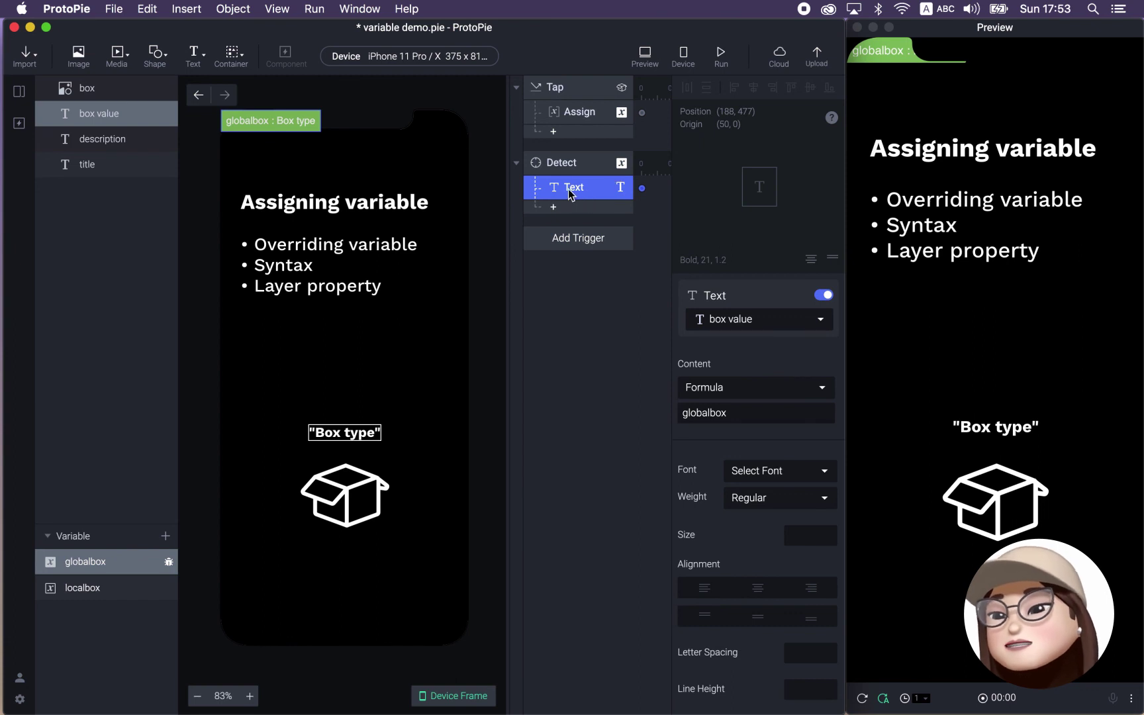
{"action": "double_click", "coordinate": [740, 412]}
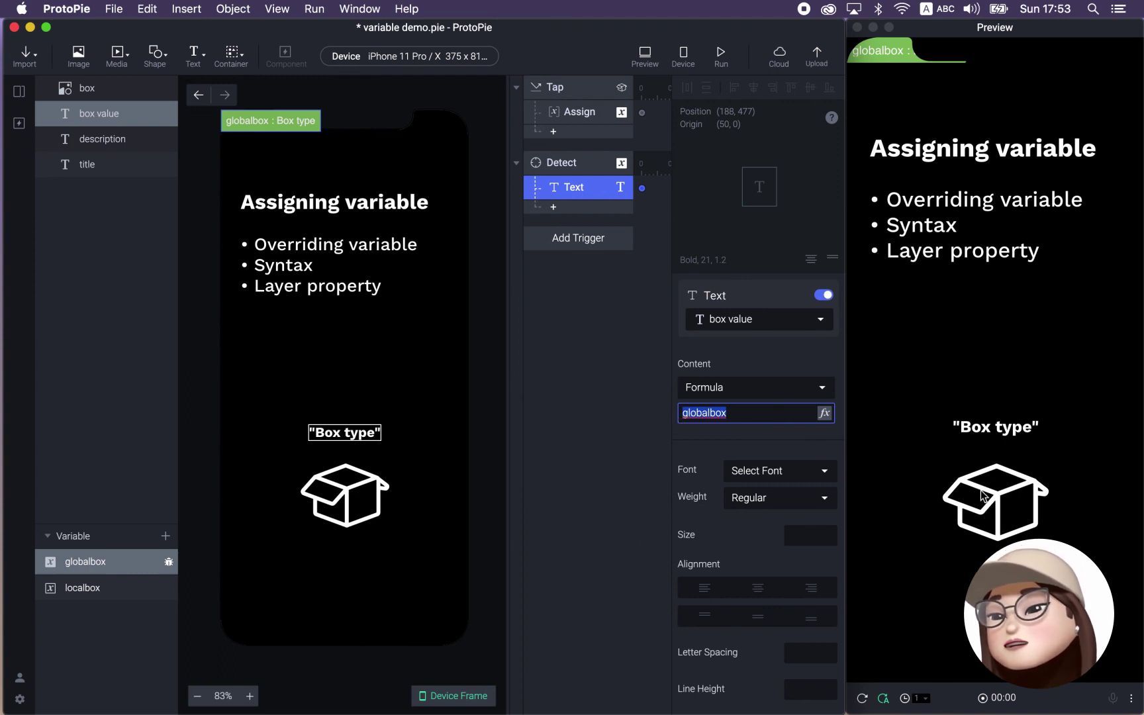
{"action": "left_click", "coordinate": [711, 412]}
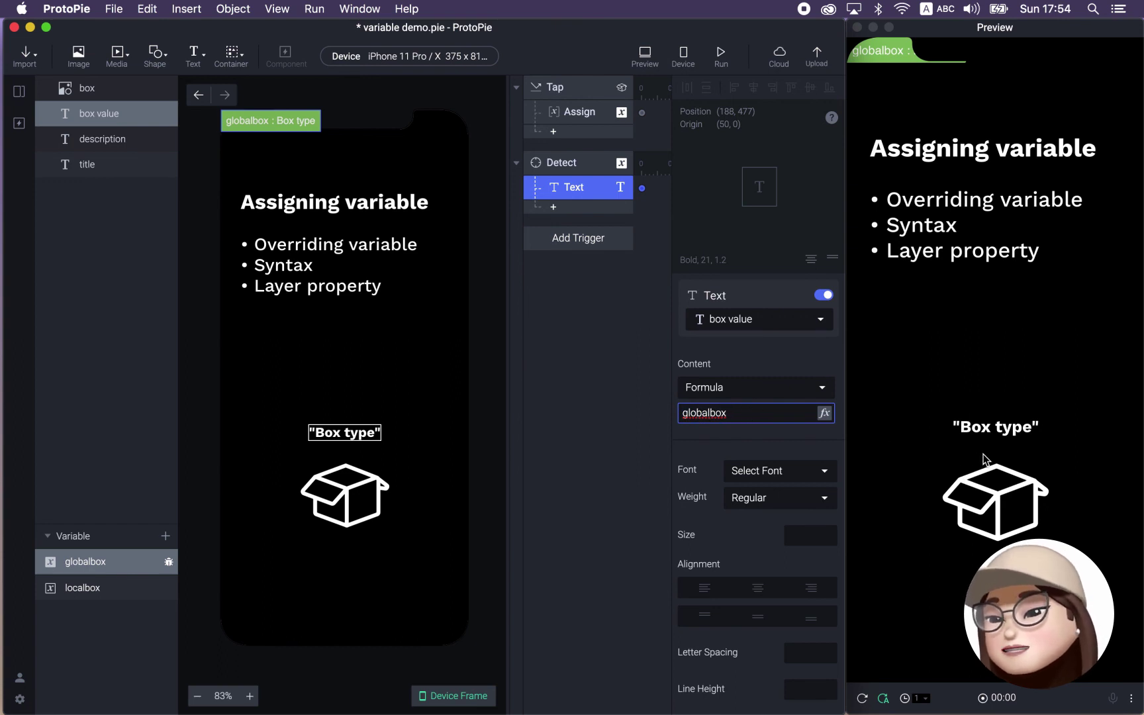
{"action": "left_click", "coordinate": [669, 438]}
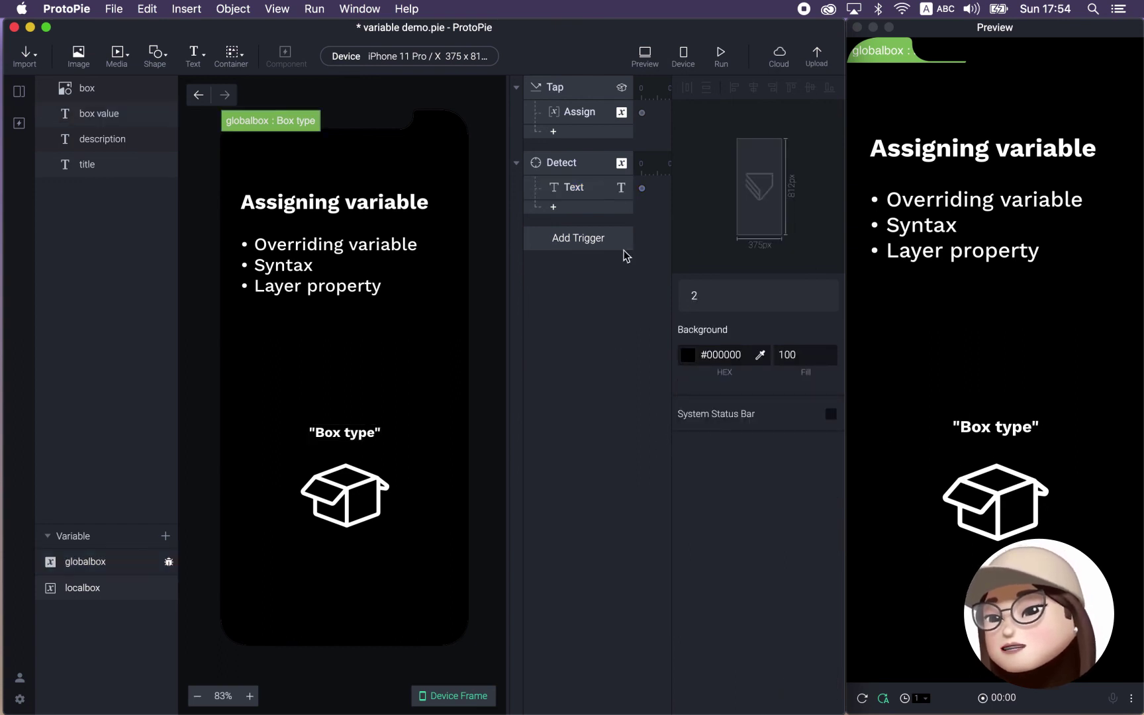
{"action": "left_click", "coordinate": [582, 189]}
{"action": "left_click", "coordinate": [575, 166]}
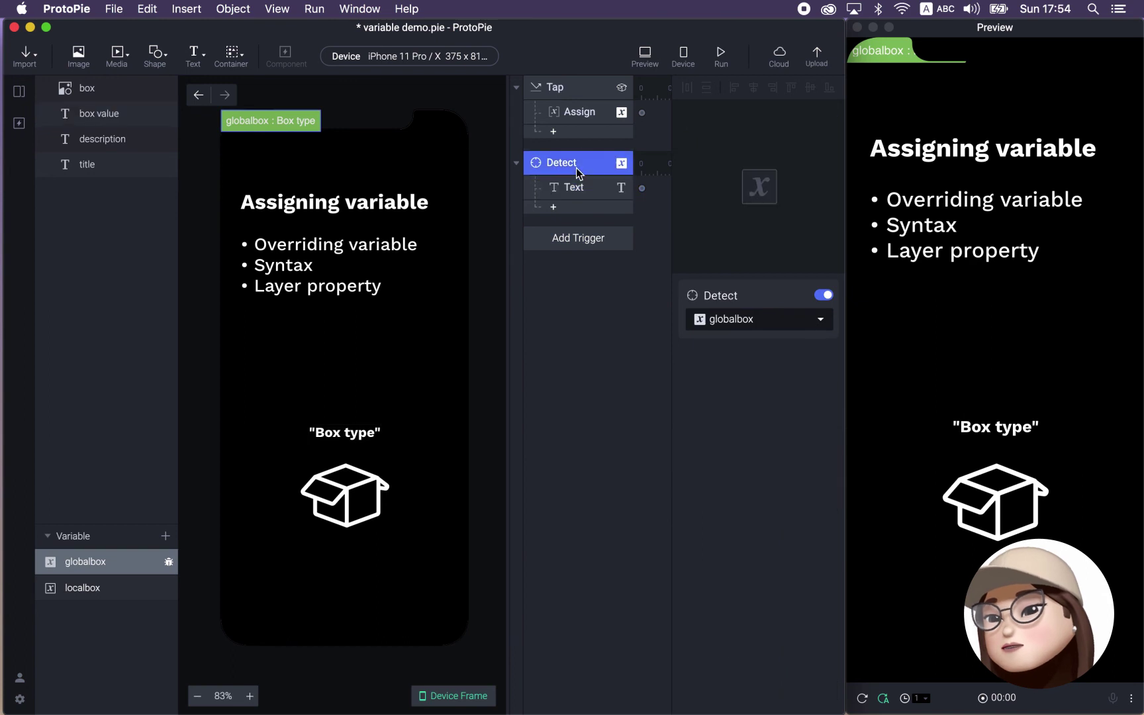
{"action": "left_click", "coordinate": [568, 110]}
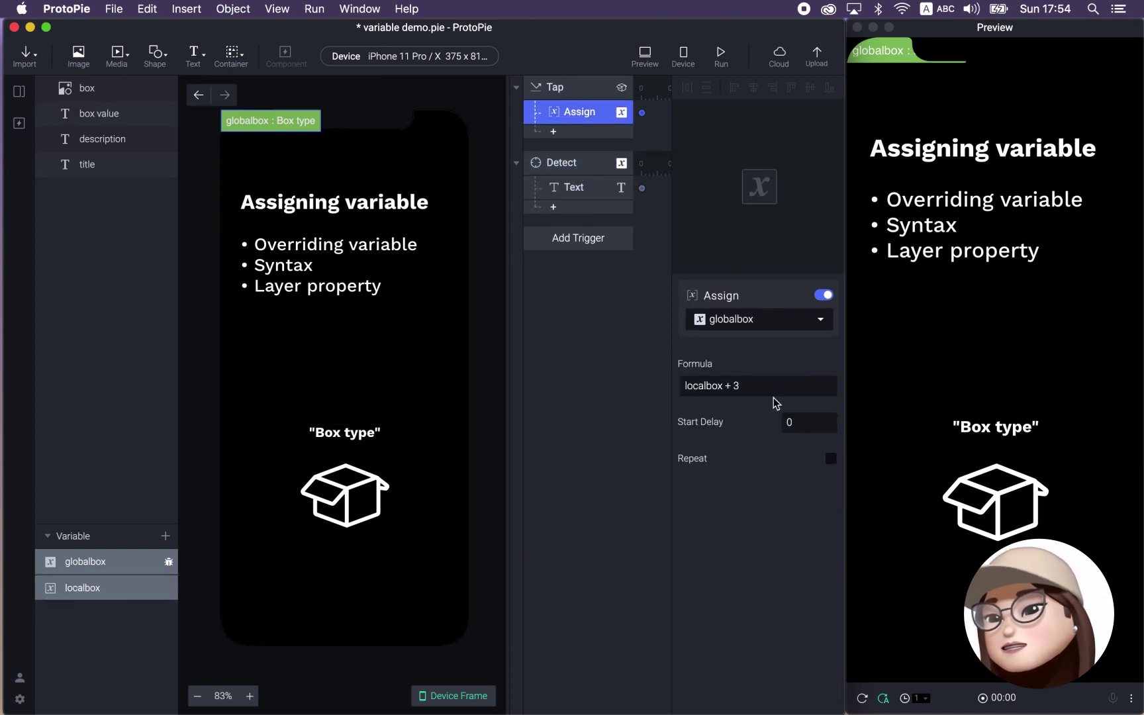
{"action": "left_click", "coordinate": [554, 185]}
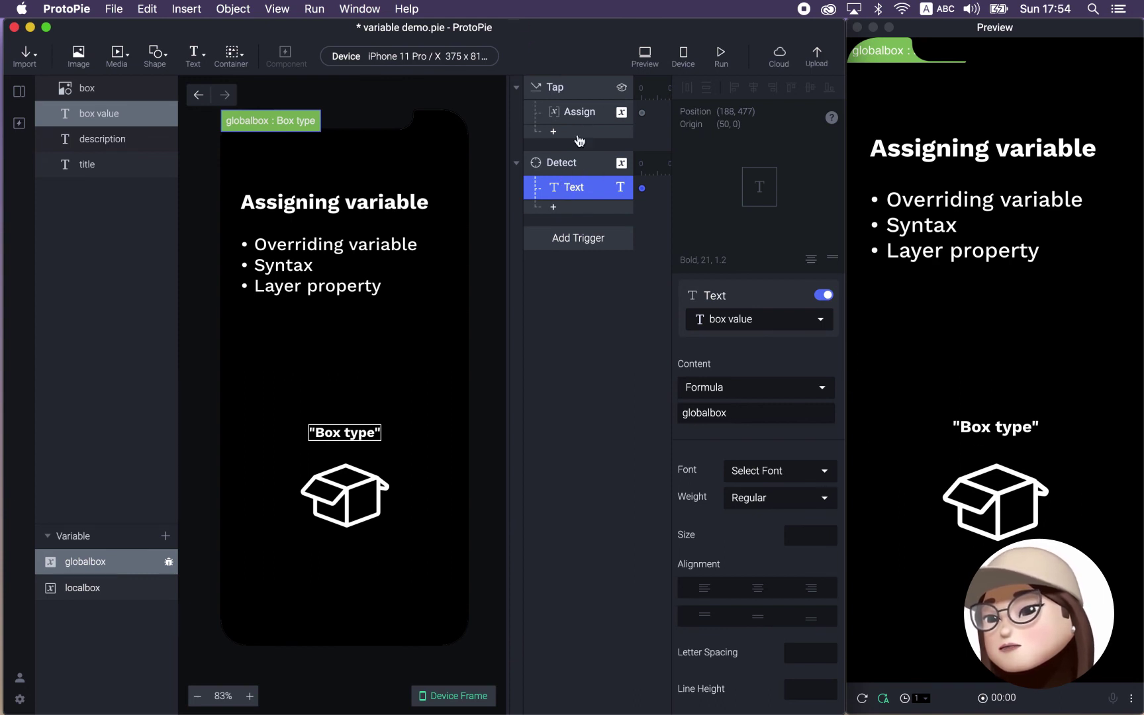
{"action": "left_click", "coordinate": [569, 174]}
Step: Replace globalbox with localbox in the Detect Text response's content formula
{"action": "left_click", "coordinate": [567, 183]}
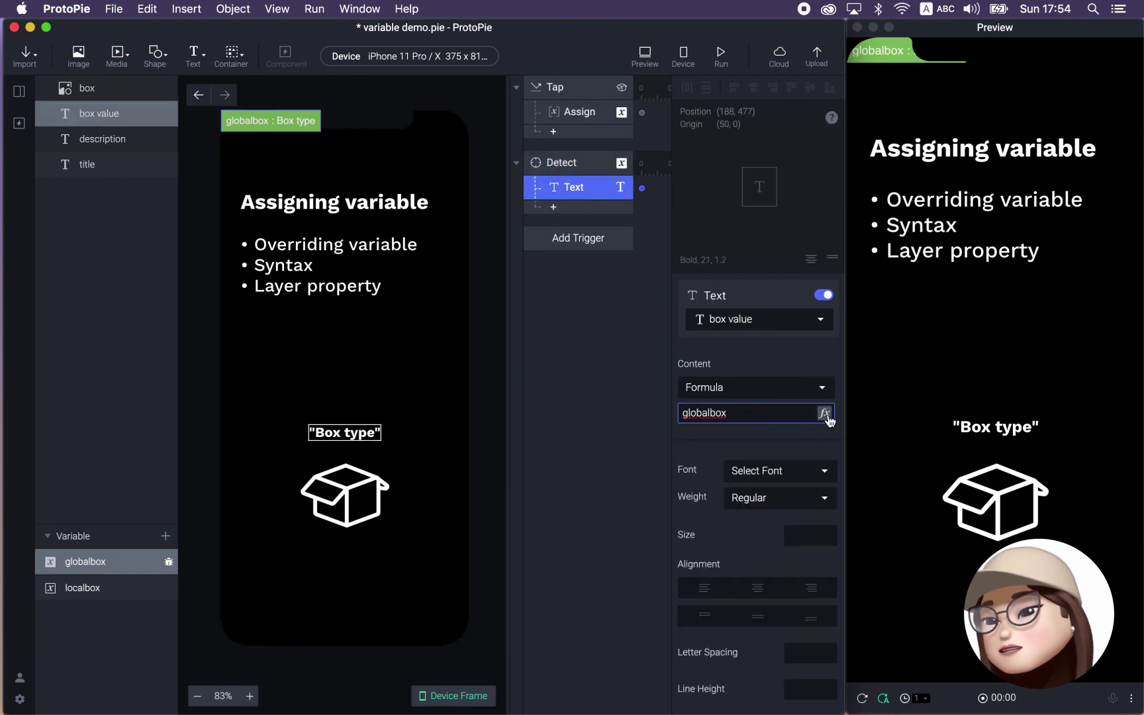
{"action": "left_click", "coordinate": [827, 413]}
{"action": "double_click", "coordinate": [530, 412]}
{"action": "key", "text": "BackSpace"}
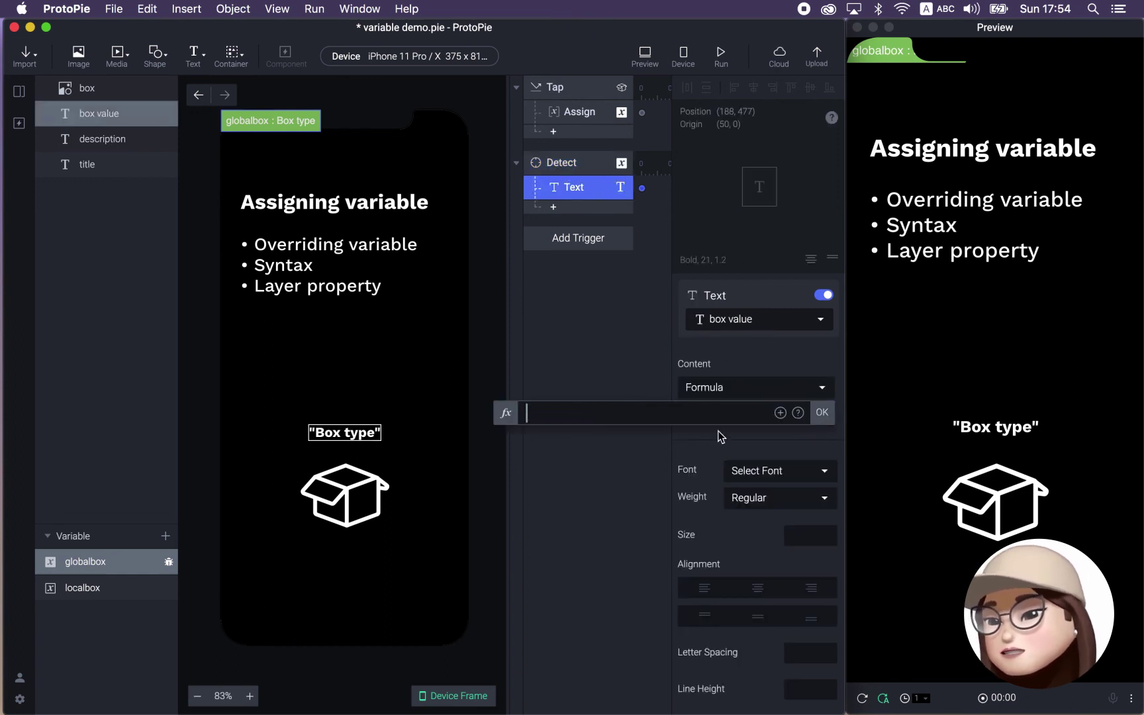
{"action": "left_click", "coordinate": [780, 412]}
{"action": "left_click", "coordinate": [576, 472]}
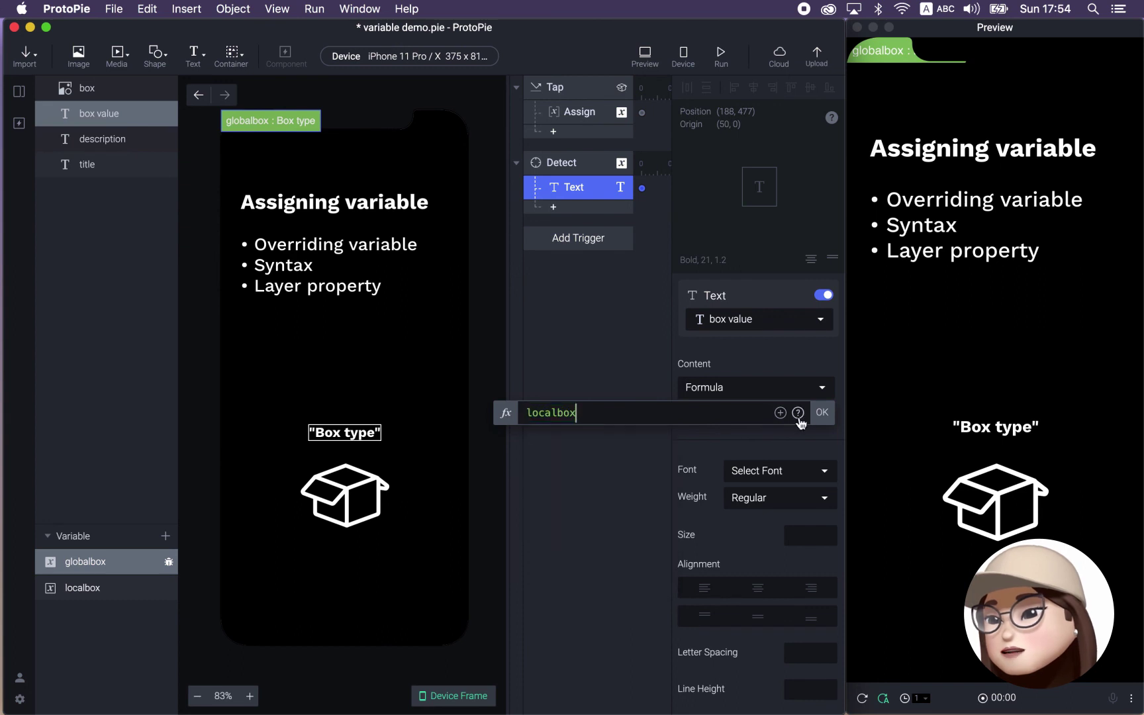
{"action": "left_click", "coordinate": [821, 412]}
Step: Tap the box in preview to see 7, comparing with the Assign's localbox + 3 formula
{"action": "left_click", "coordinate": [894, 61]}
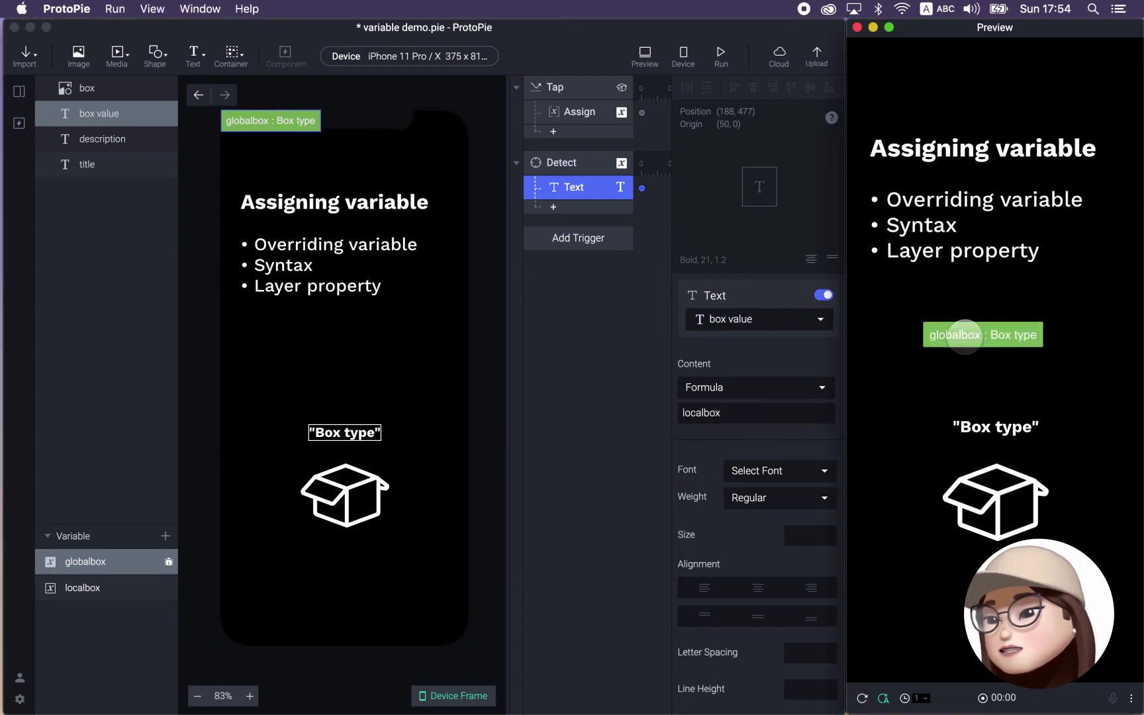
{"action": "left_click", "coordinate": [981, 463]}
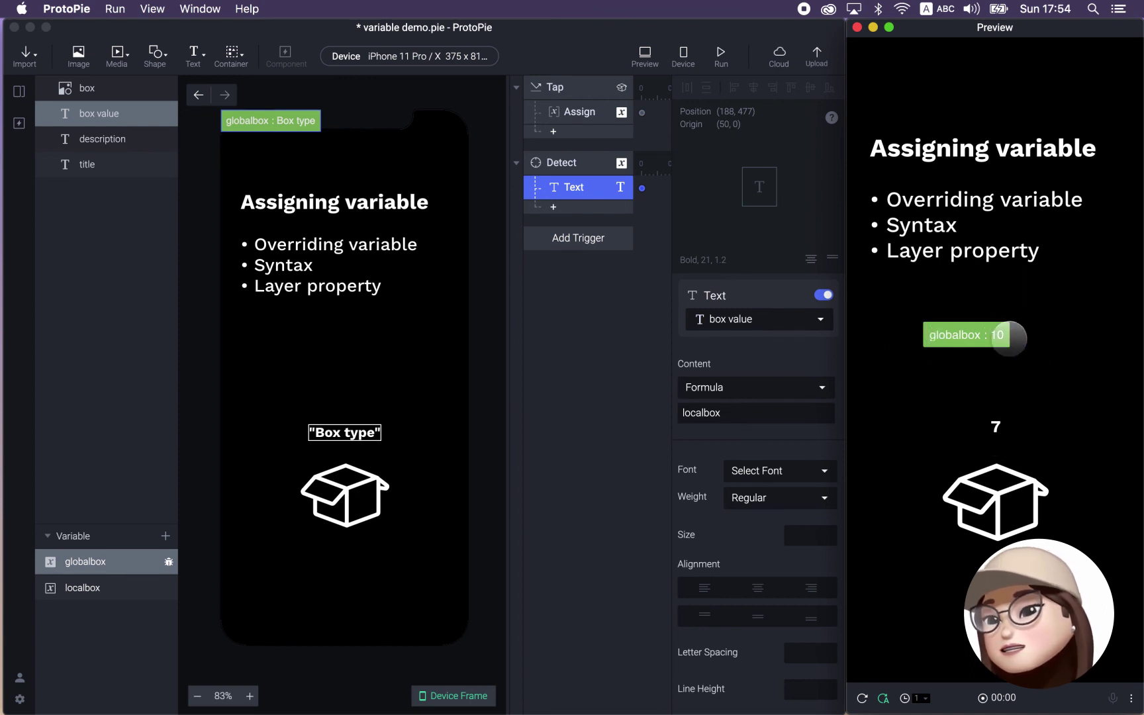
{"action": "left_click", "coordinate": [600, 112]}
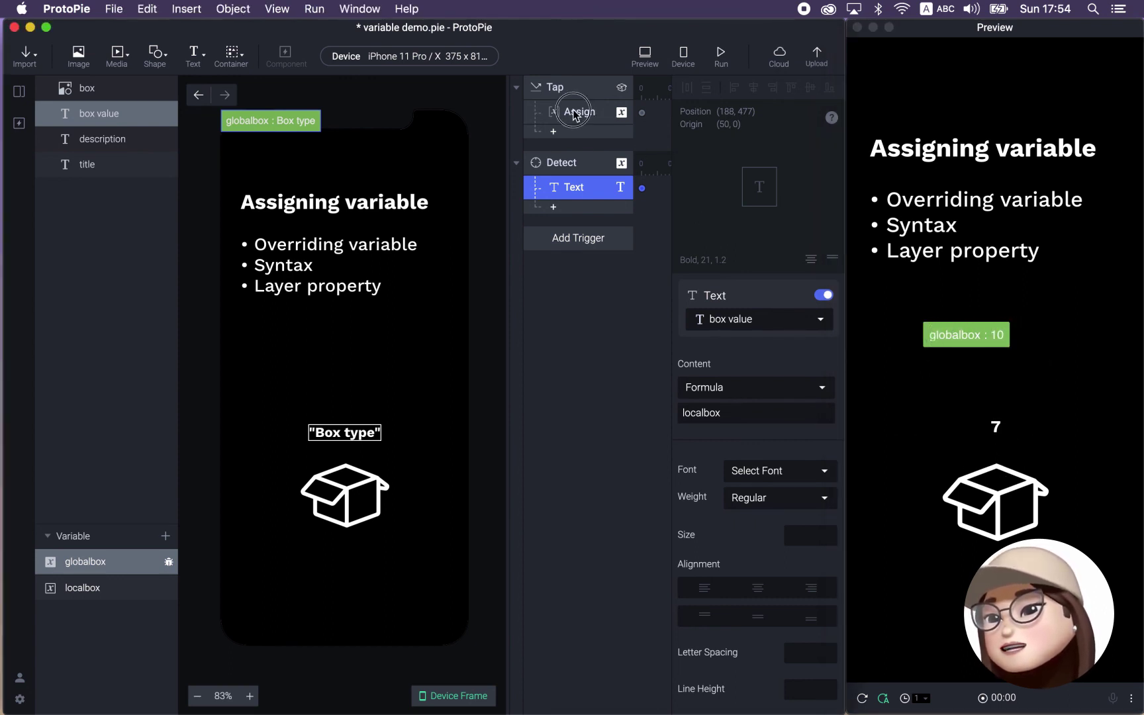
{"action": "left_click", "coordinate": [570, 114]}
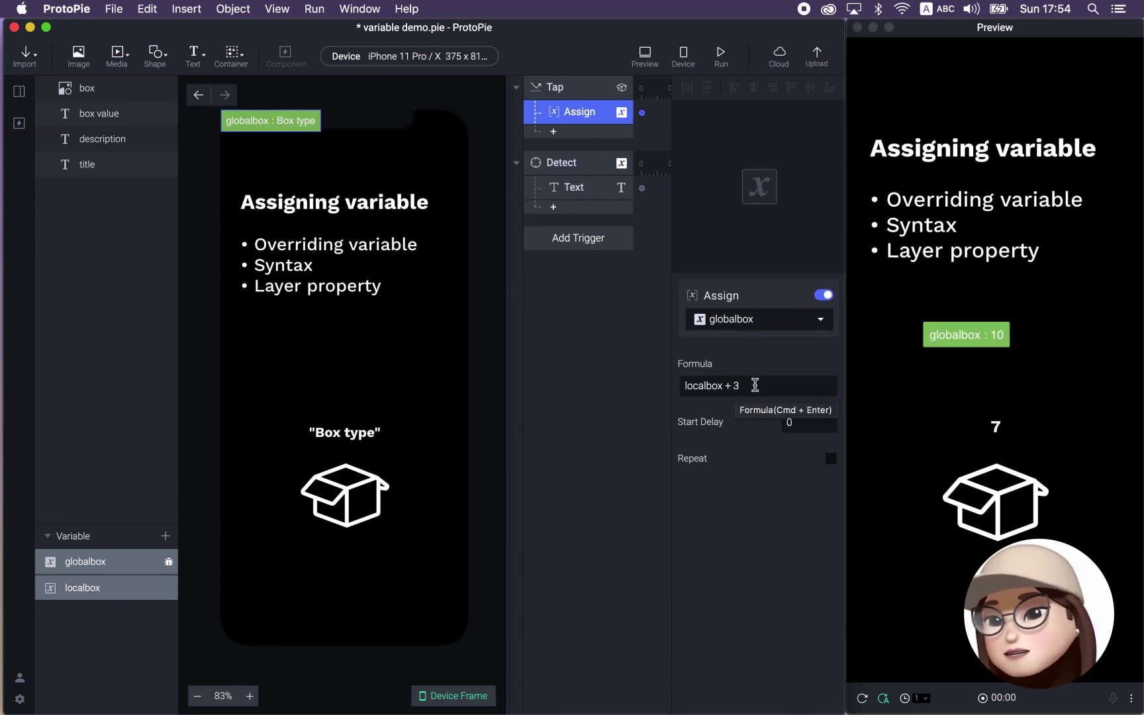
{"action": "left_click", "coordinate": [971, 342]}
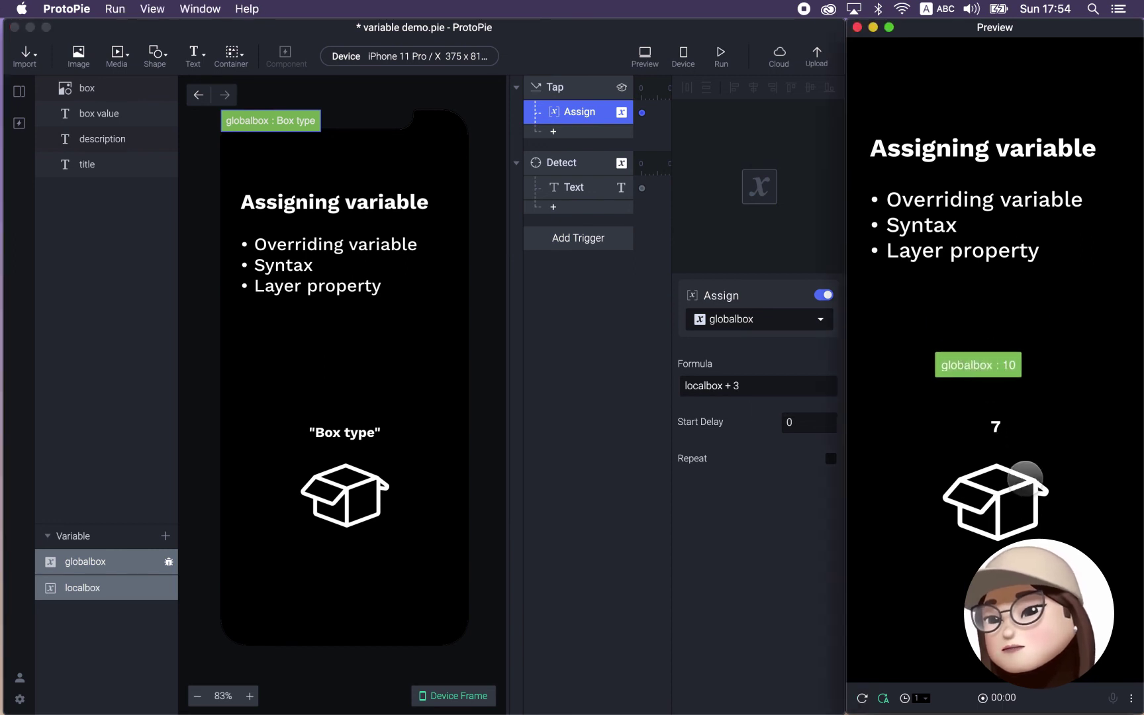
{"action": "left_click", "coordinate": [564, 165]}
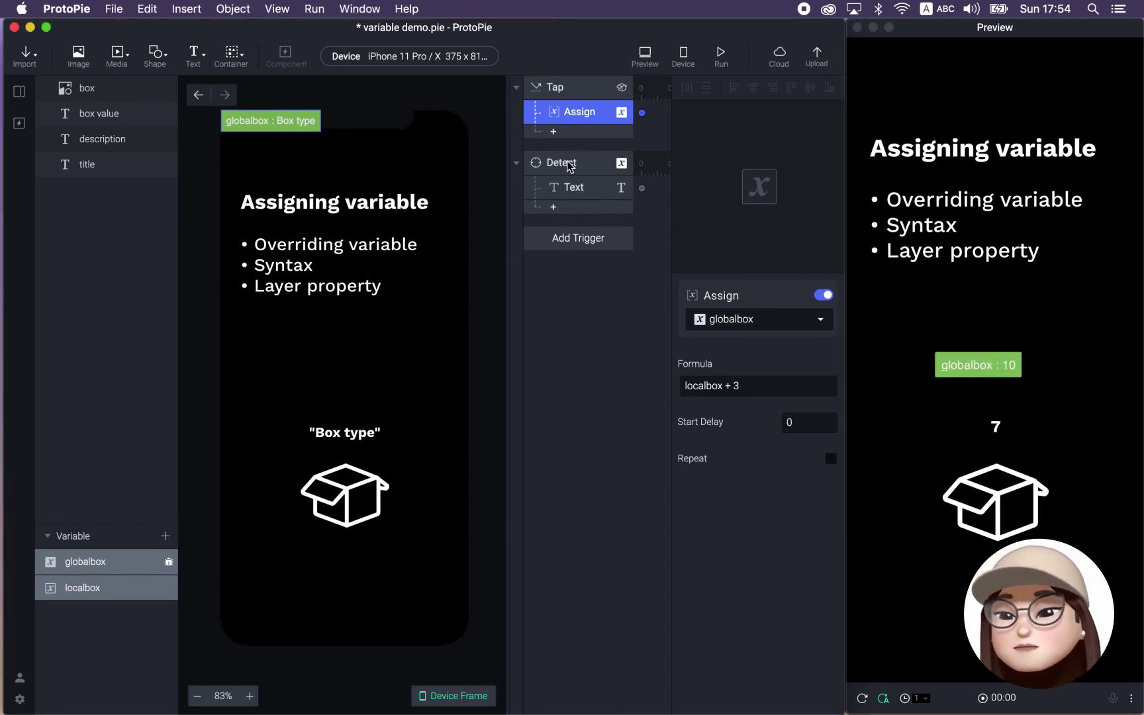
{"action": "left_click", "coordinate": [568, 166]}
{"action": "left_click", "coordinate": [570, 192]}
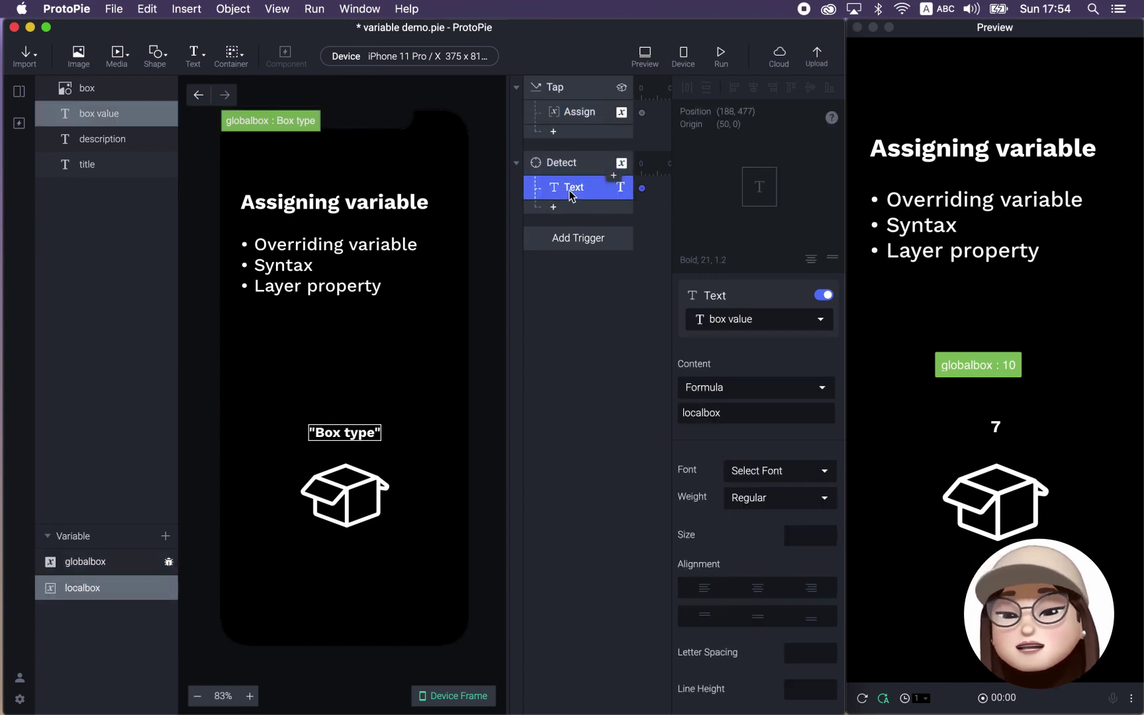
{"action": "left_click", "coordinate": [607, 393]}
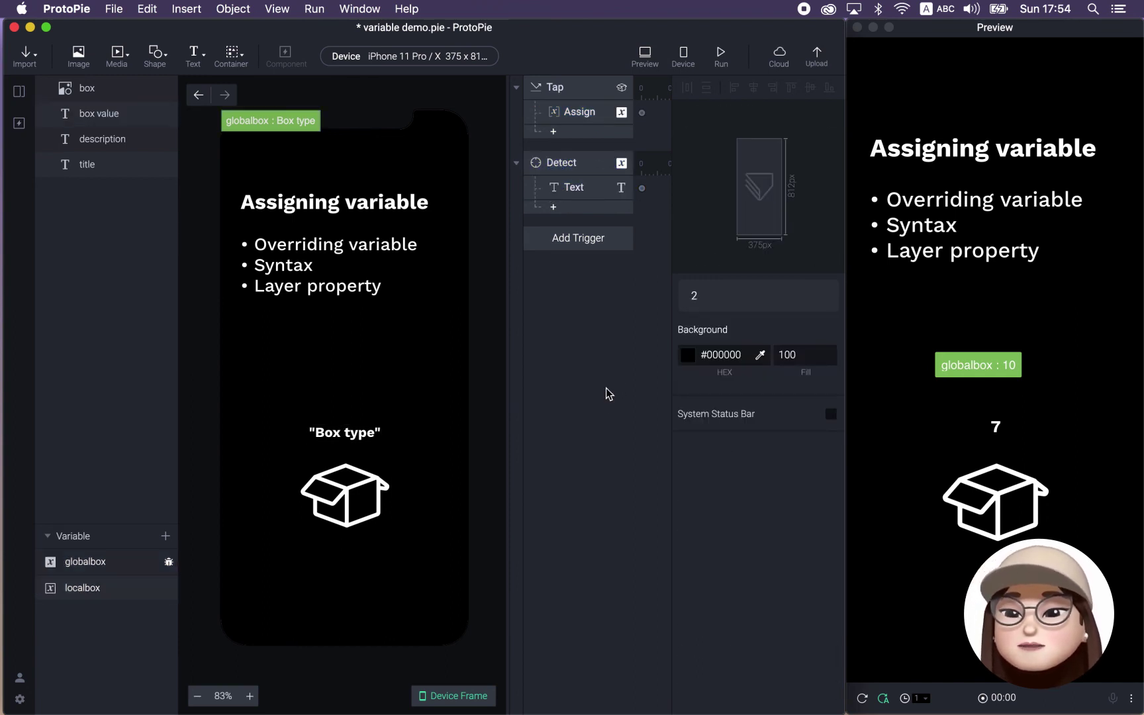